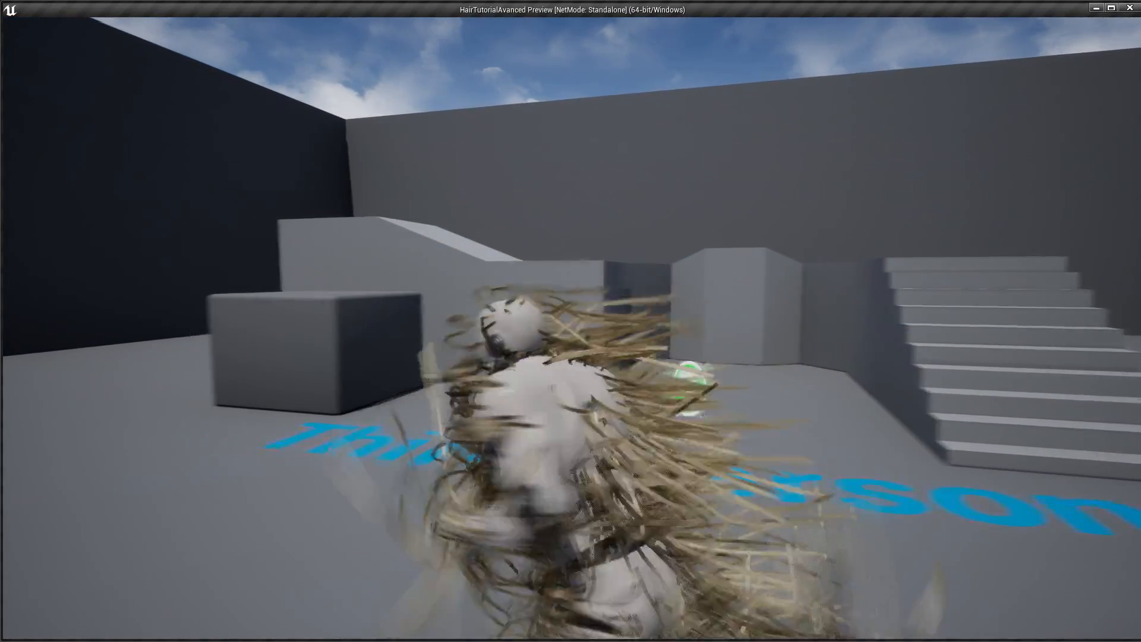
Step: Move the character around the level in the game preview to examine how the hair simulates
key("a")
key("d")
key("s")
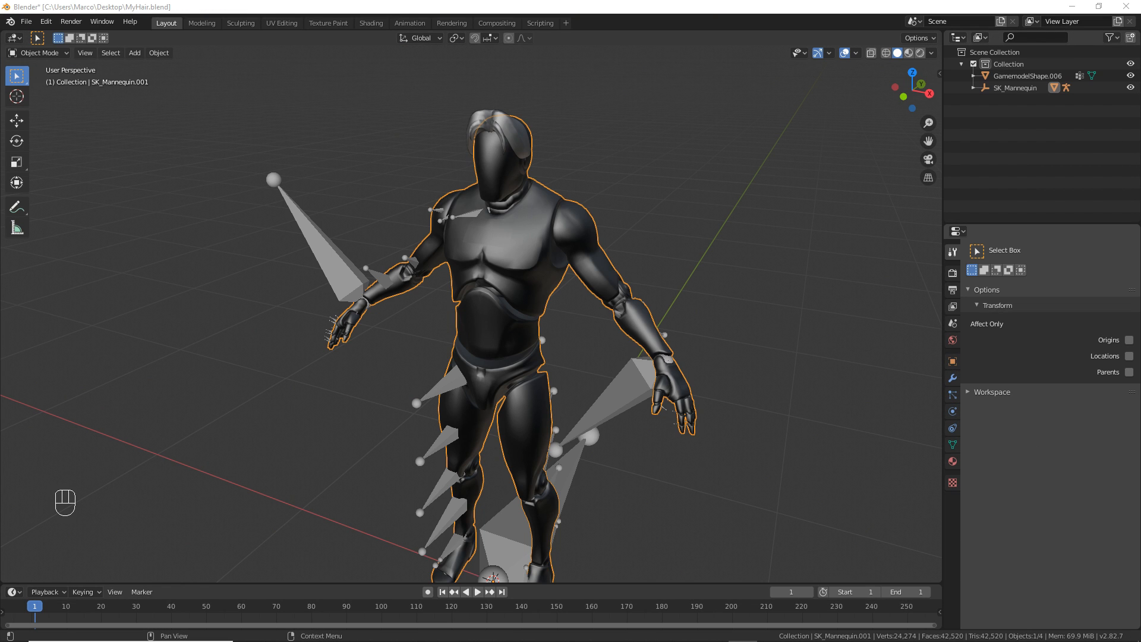
Step: Examine the polygon hair mesh on the mannequin's head up close
mouse_move(680, 207)
middle_mouse_down()
mouse_move(673, 237)
mouse_move(689, 209)
middle_mouse_up()
scroll(684, 188, "up", 3)
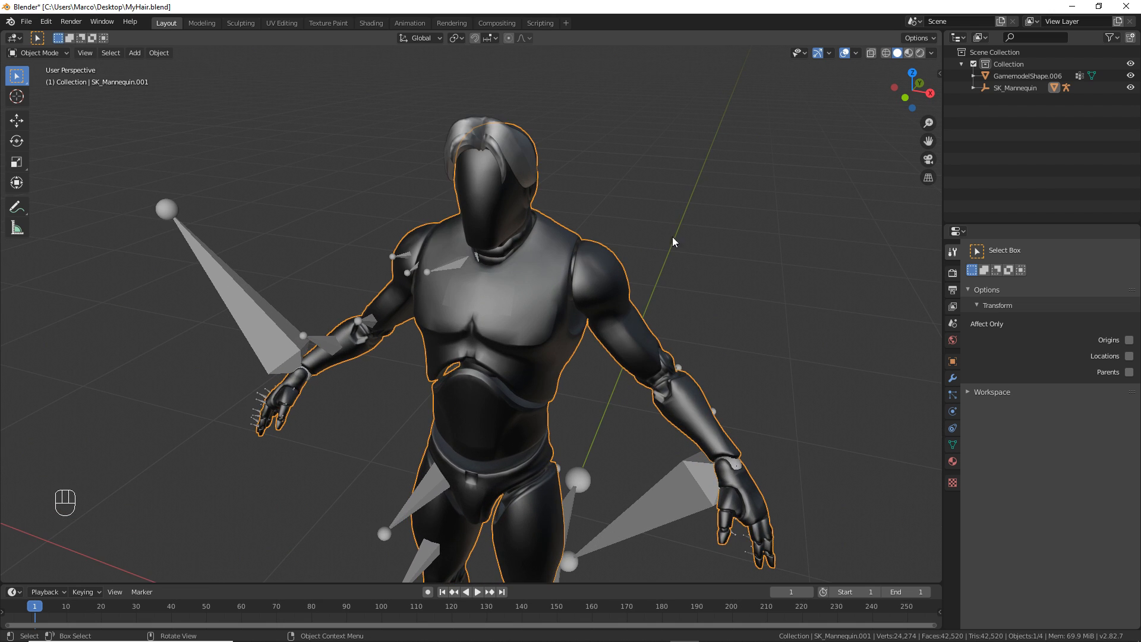
left_click(520, 158)
middle_click_drag(521, 157, 705, 171)
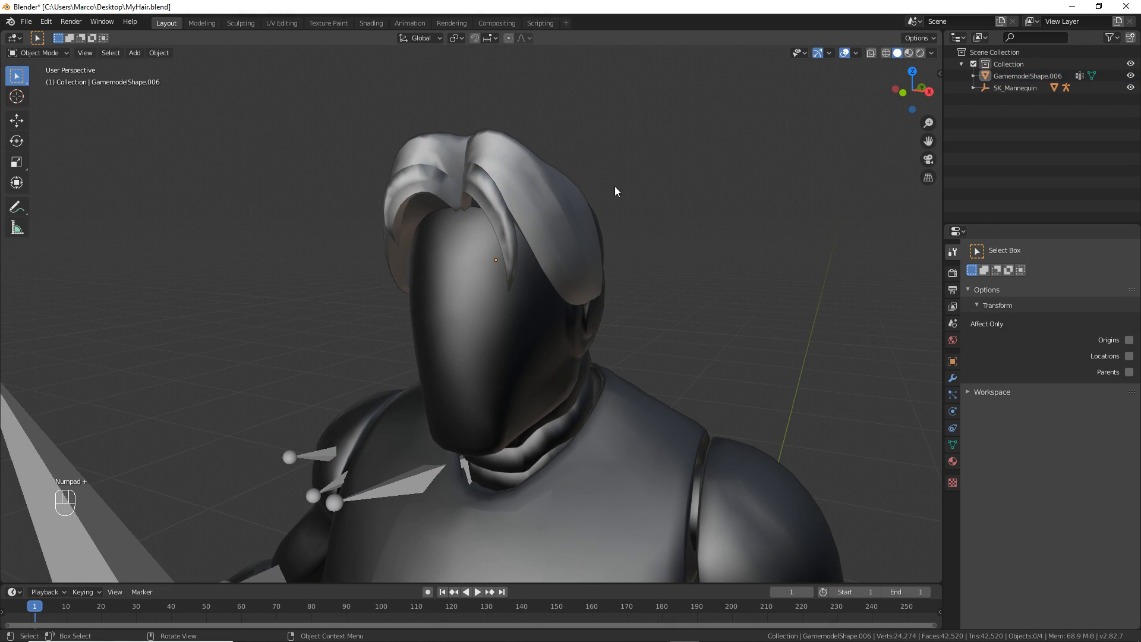
Step: Switch to Unreal Editor, play the level to check the character's simulated hair, and end the preview
key("super")
mouse_move(717, 627)
left_click(648, 573)
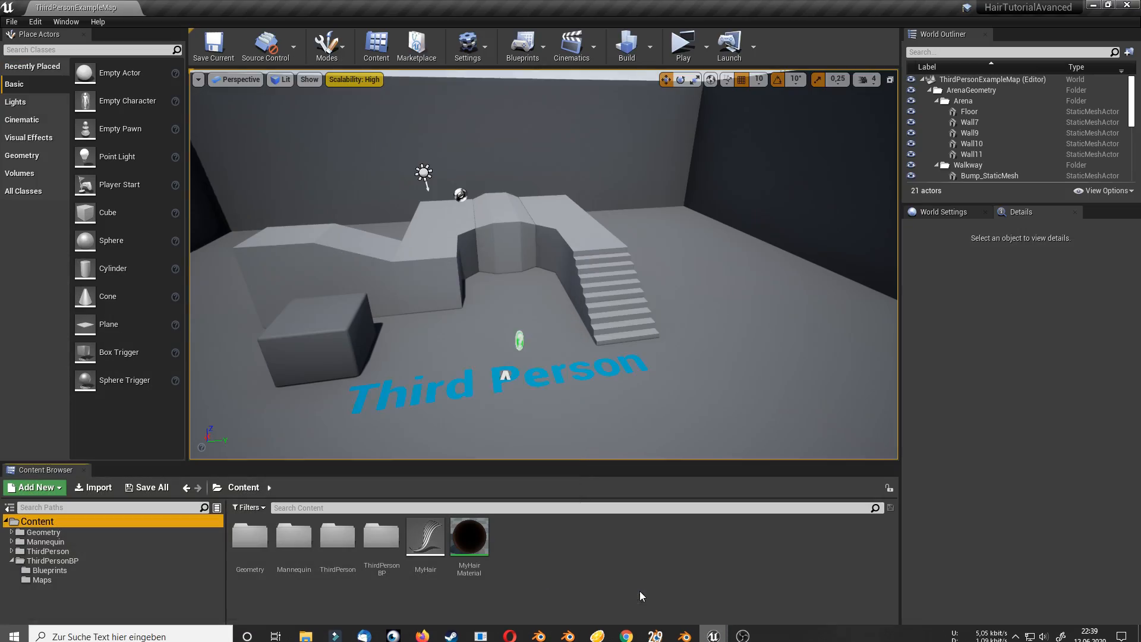
left_click(675, 45)
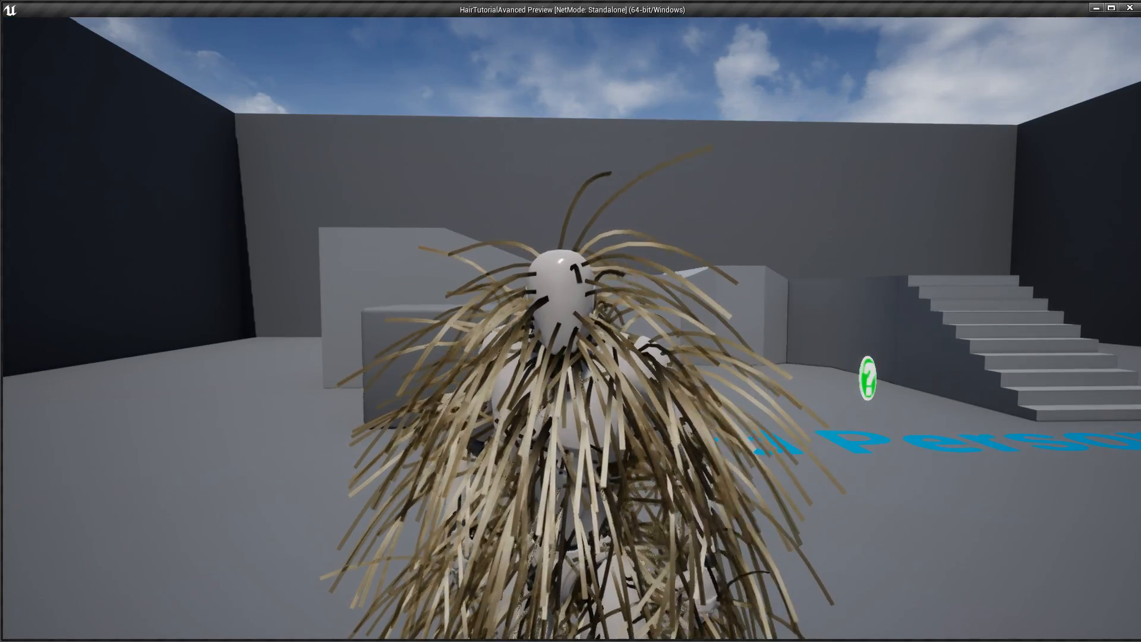
key("Escape")
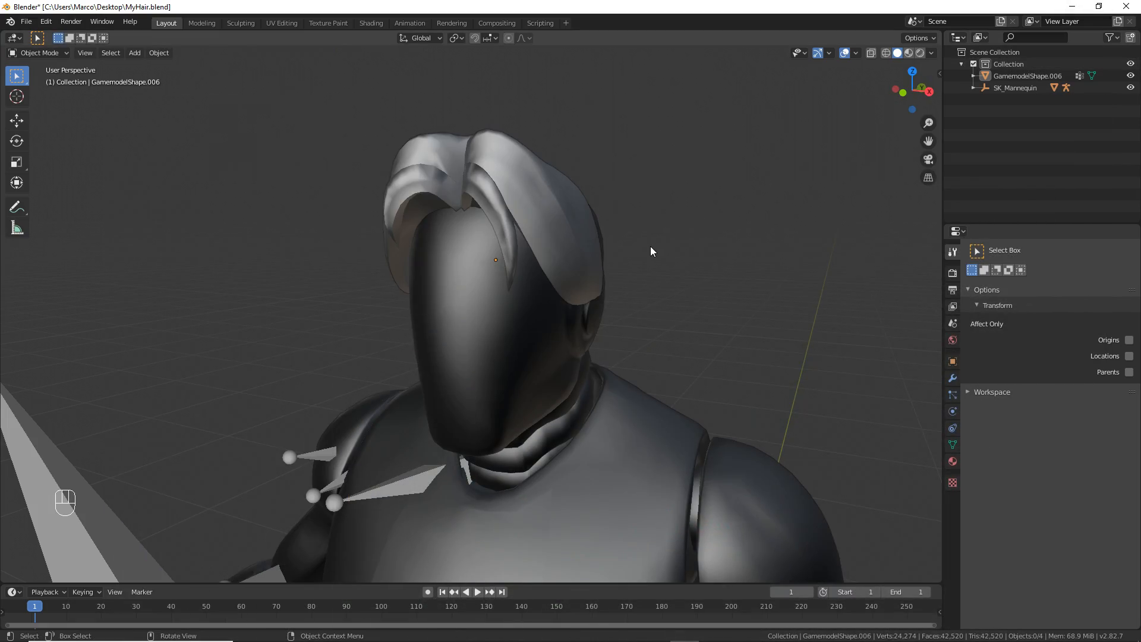
Step: Separate the whole hair mesh into individual objects by loose parts and return to Object Mode
left_click(550, 212)
mouse_move(550, 212)
middle_mouse_down()
mouse_move(591, 197)
mouse_move(532, 205)
middle_mouse_up()
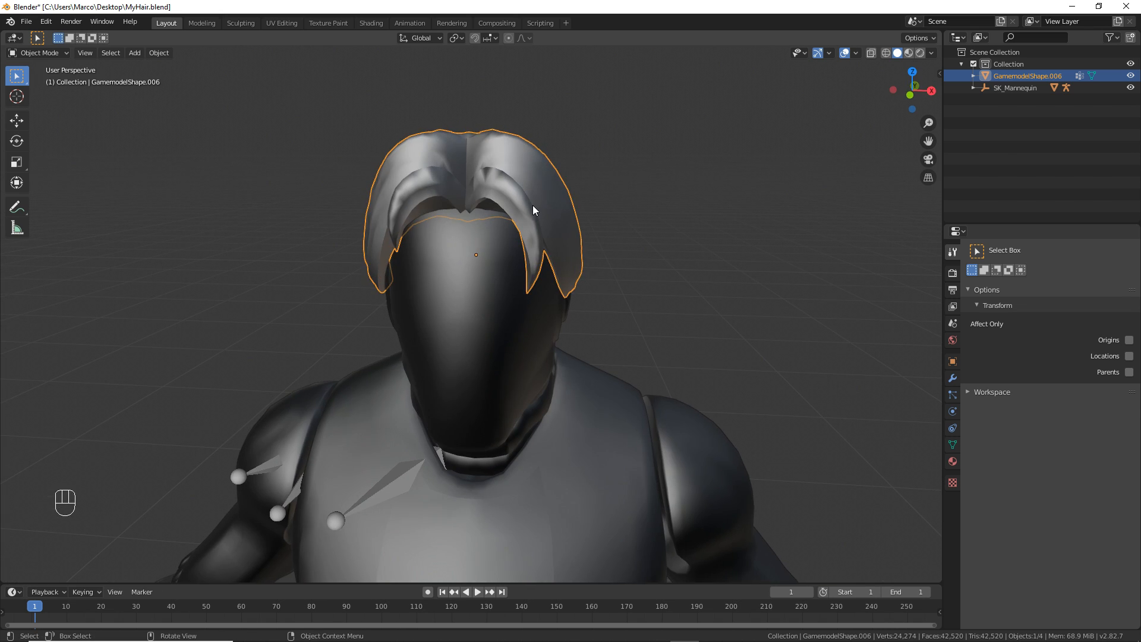
middle_click_drag(533, 205, 617, 209)
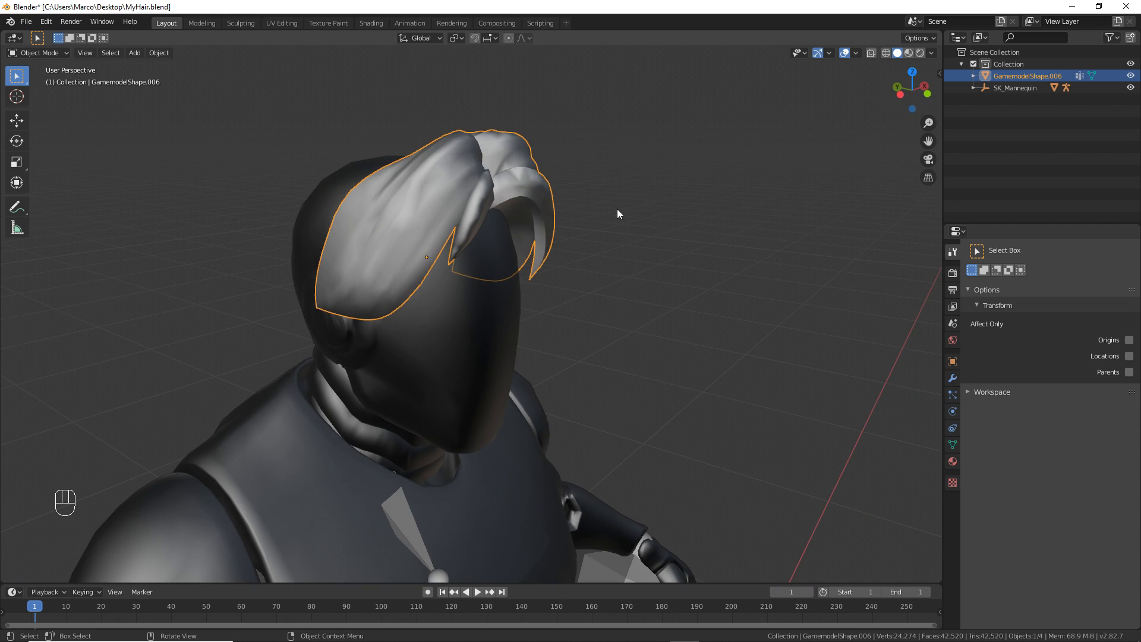
middle_click_drag(617, 209, 556, 179)
key("Tab")
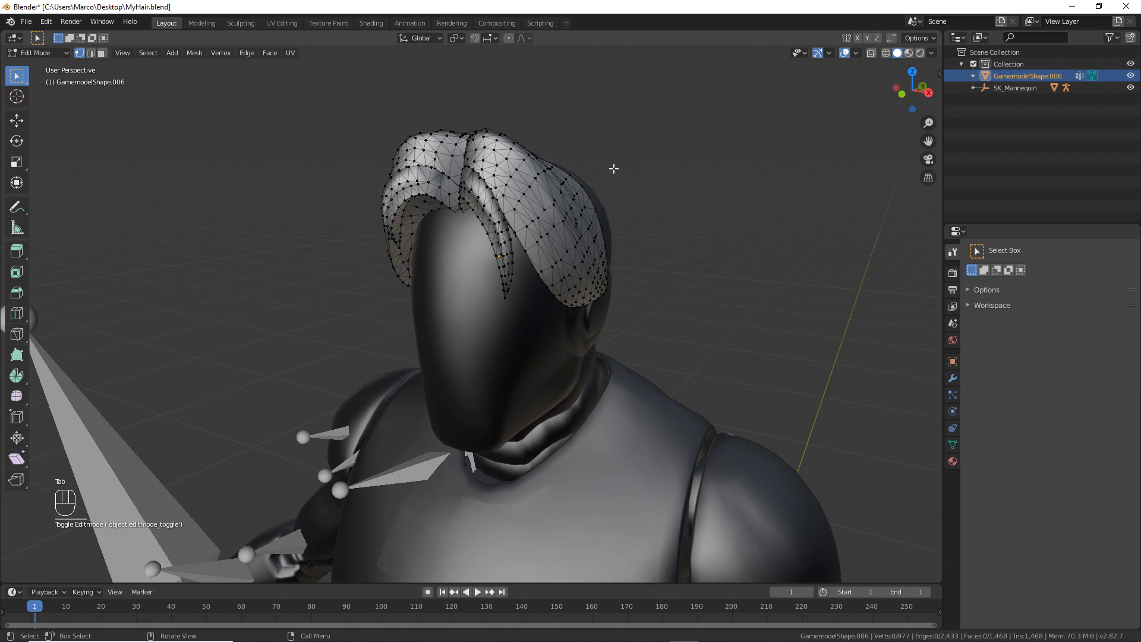
key("a")
key("a")
key("a")
key("a")
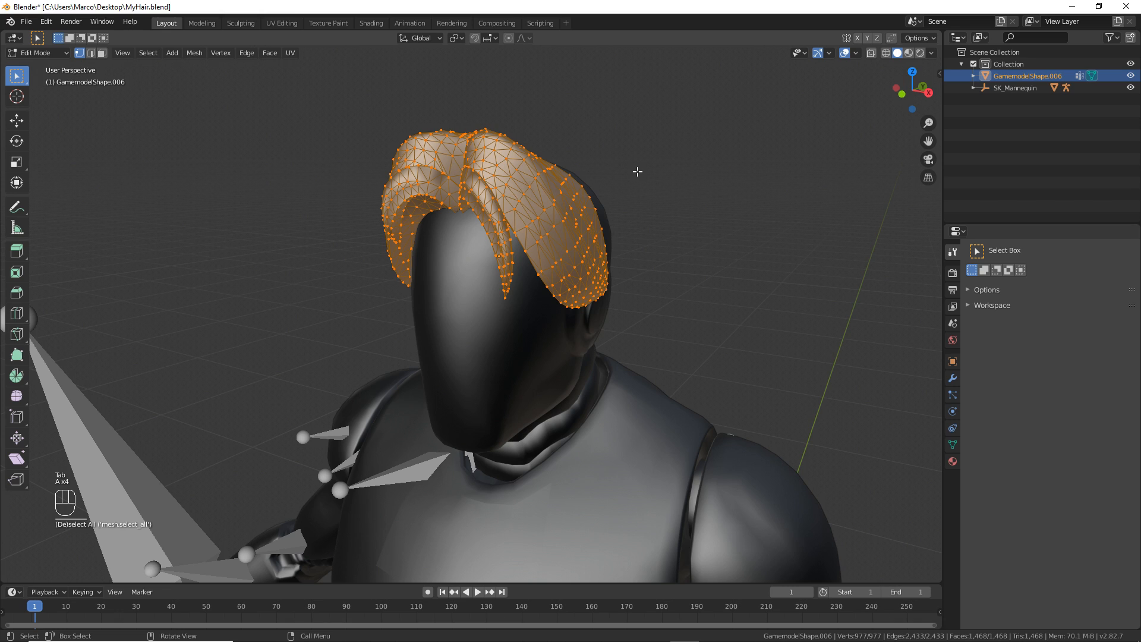
key("p")
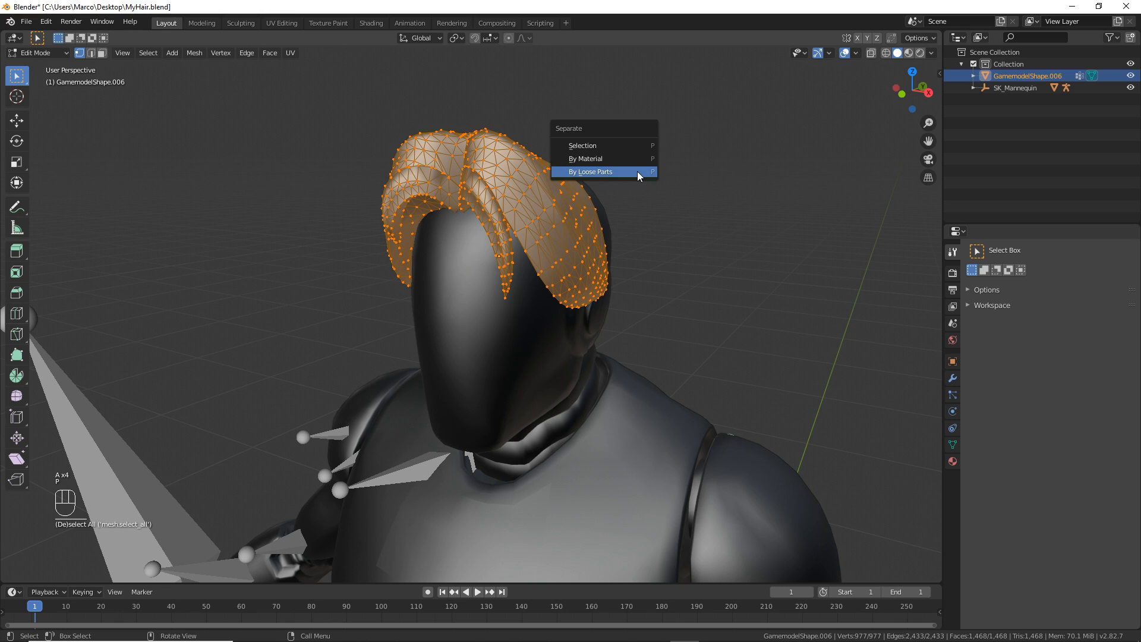
left_click(595, 173)
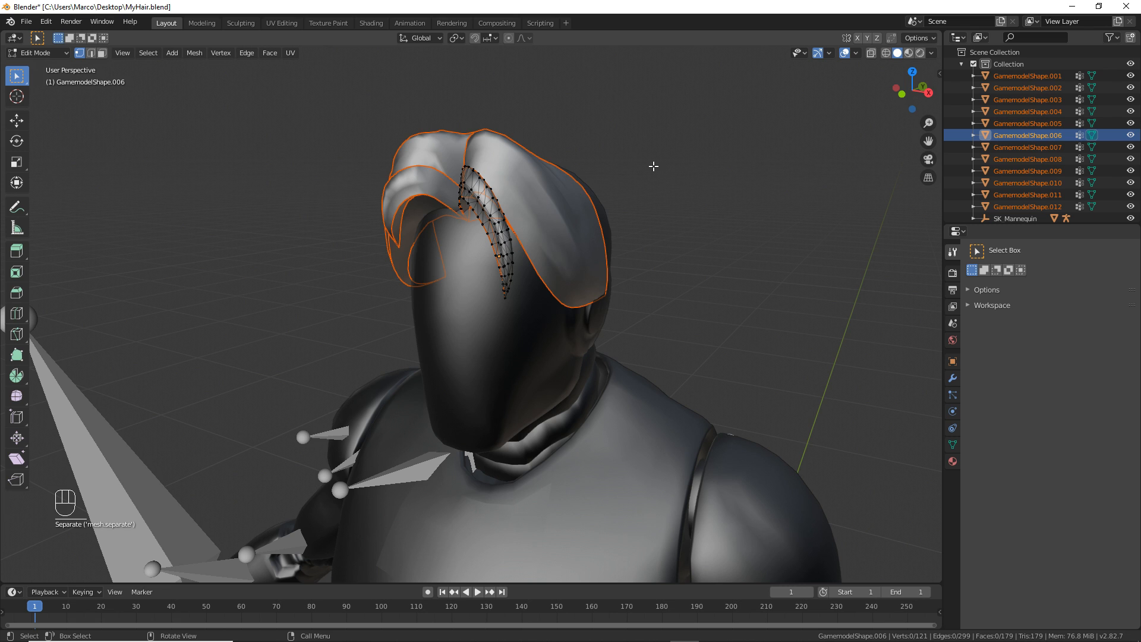
key("Tab")
Step: Try moving the separated front hair strands away from the head and undo the moves
left_click(569, 180)
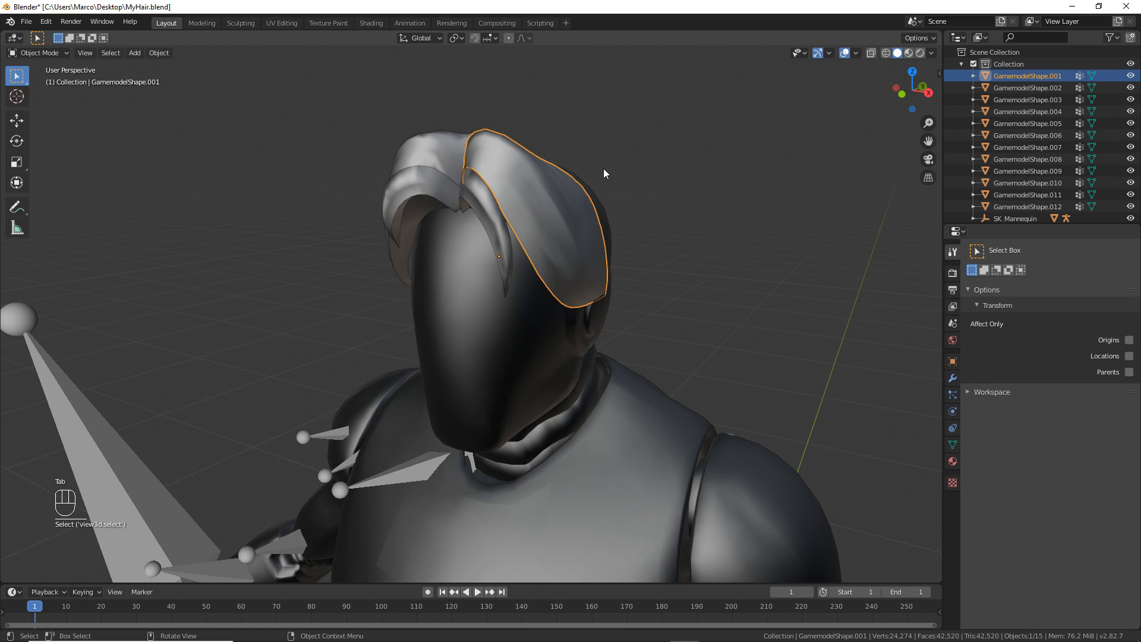
middle_click_drag(604, 173, 521, 216)
left_click(437, 210)
key("g")
left_click(479, 254)
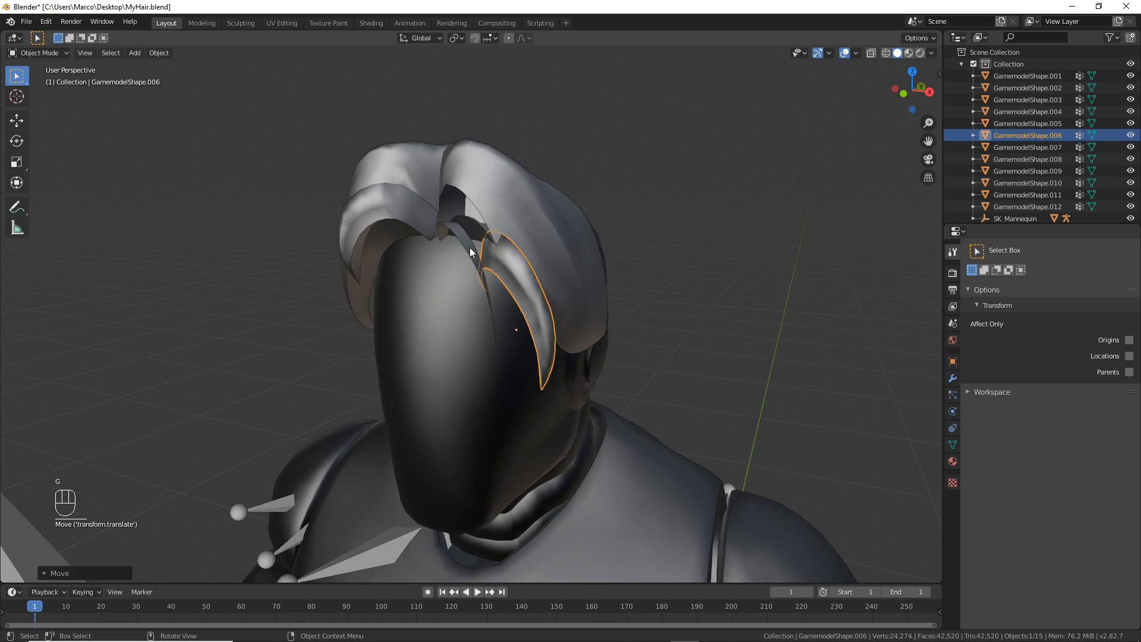
left_click(385, 211)
key("ctrl+z")
key("ctrl+z")
middle_click_drag(415, 212, 494, 213)
key("ctrl+z")
key("g")
left_click(537, 222)
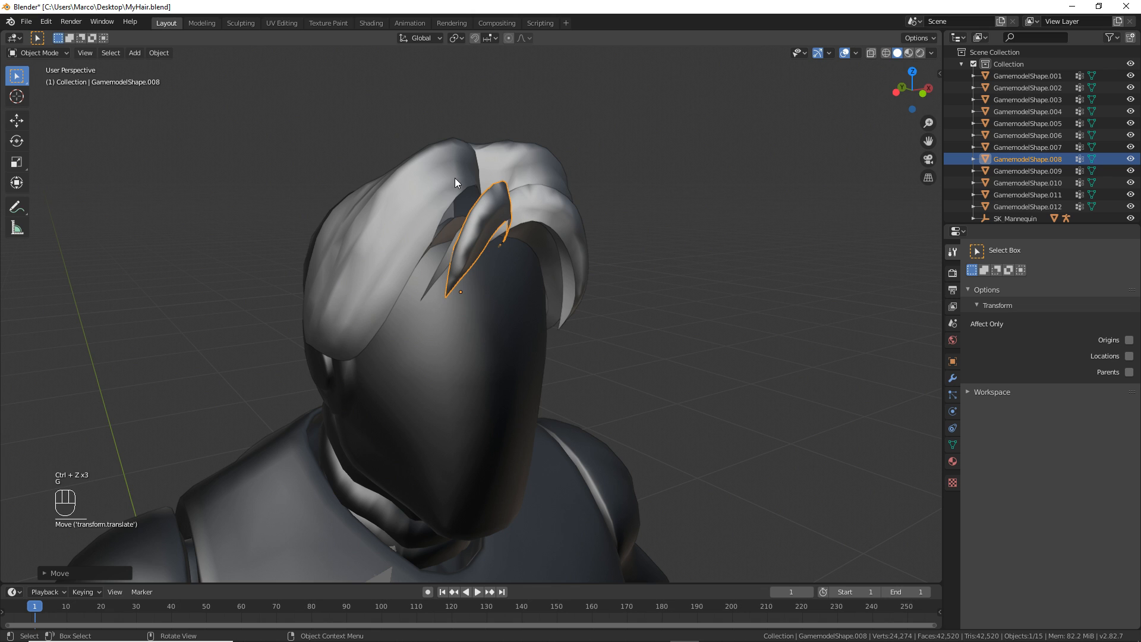
key("ctrl+z")
Step: Examine the large separated hair strands on both sides of the head from several angles
middle_click_drag(749, 202, 622, 197)
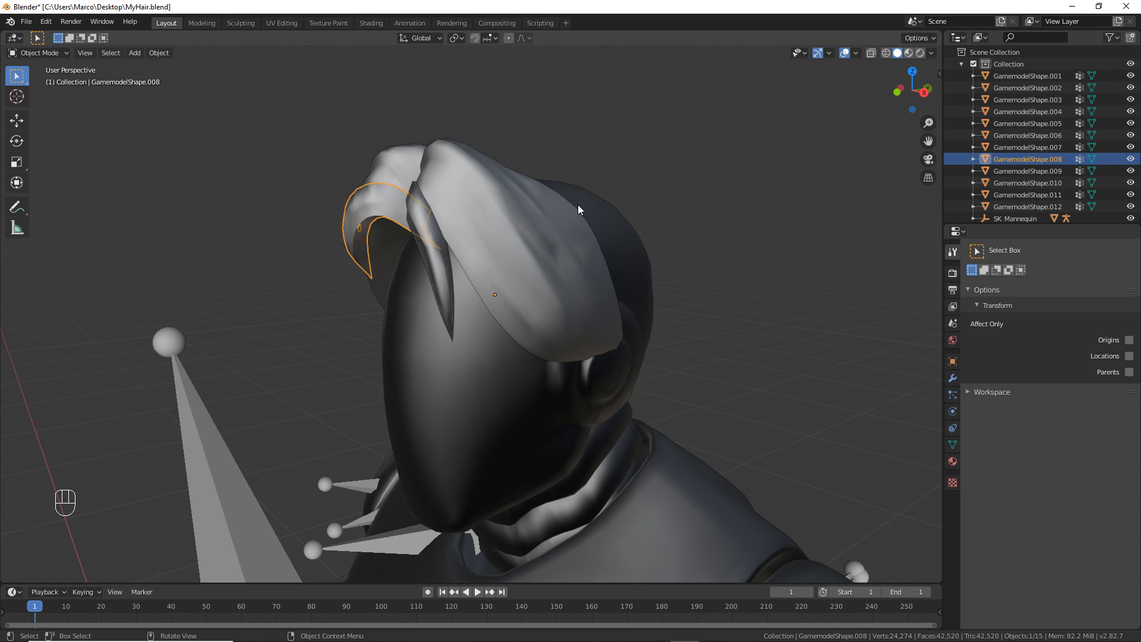
middle_click_drag(580, 210, 438, 224)
left_click(439, 224)
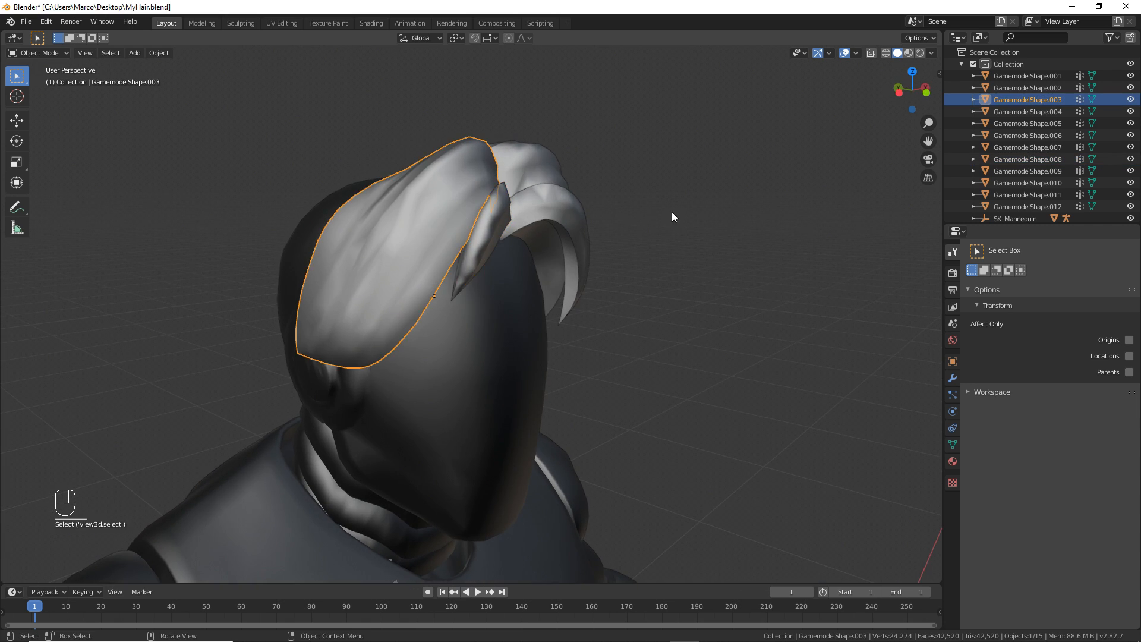
middle_click_drag(672, 216, 550, 214)
left_click(560, 243)
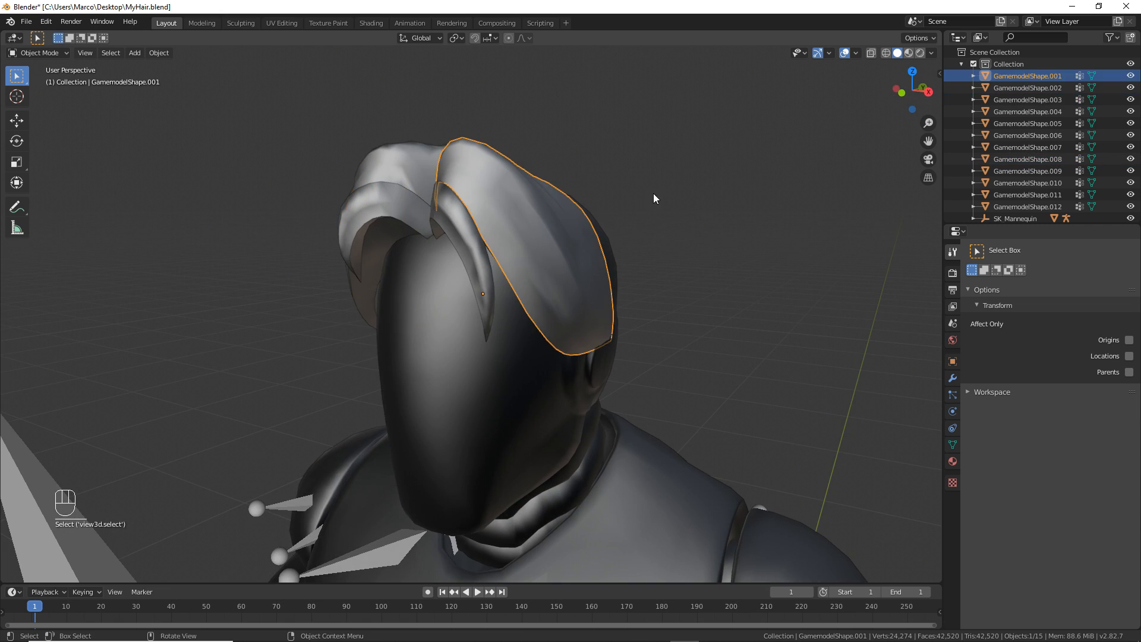
middle_click_drag(654, 195, 645, 230)
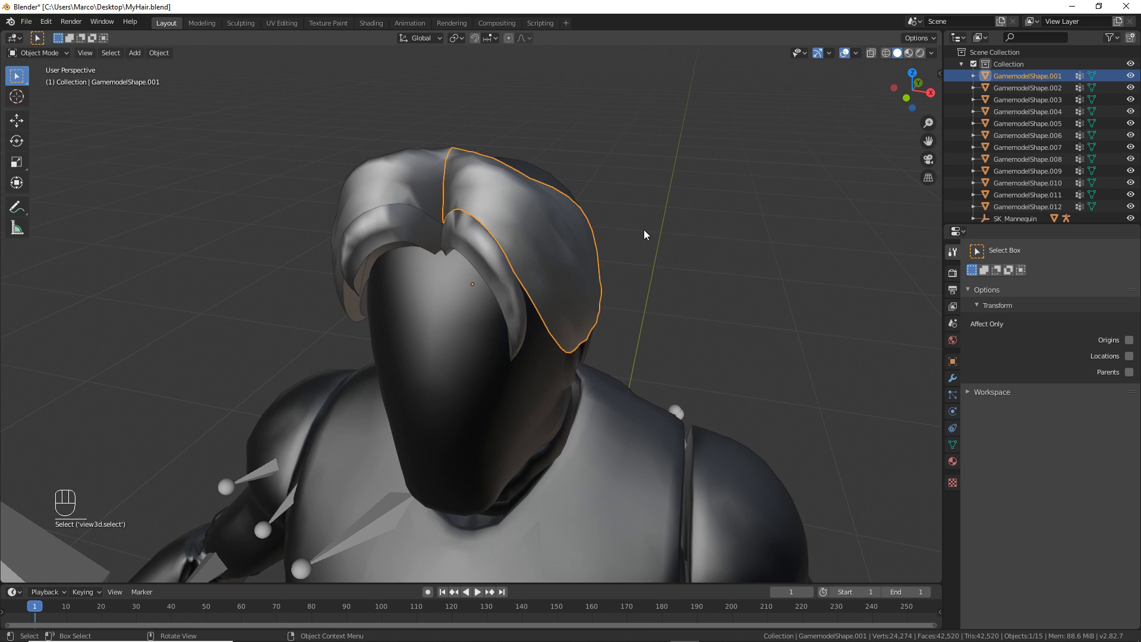
Step: Hide the hair strand objects GamemodelShape.003 through GamemodelShape.010 and GamemodelShape.012
left_click(489, 245)
key("h")
left_click(417, 240)
key("h")
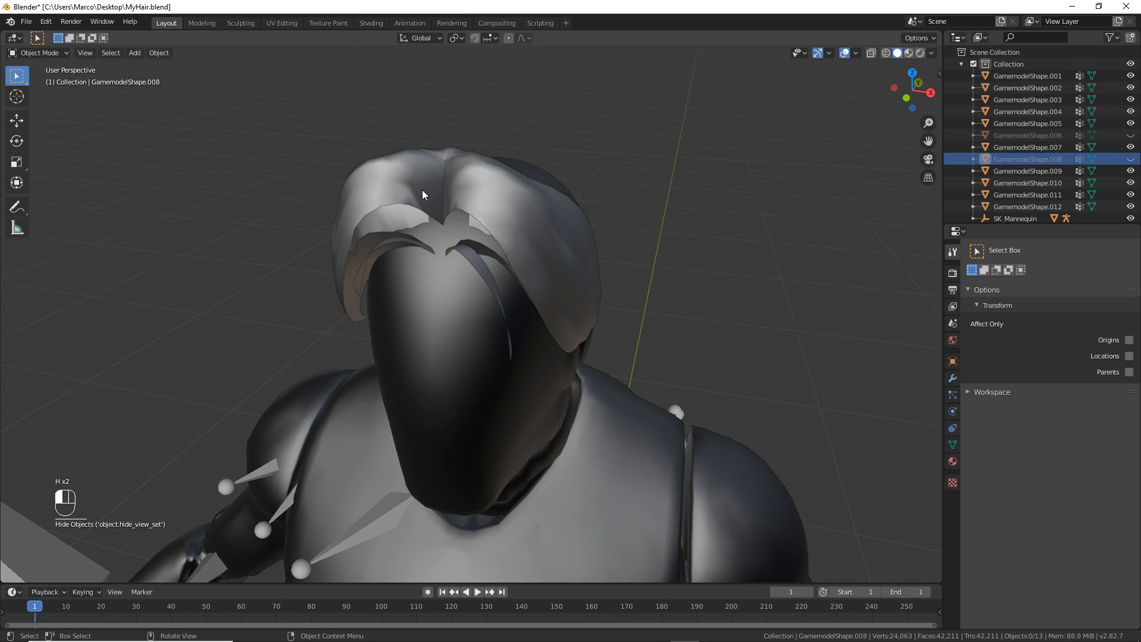
left_click(422, 191)
key("h")
left_click(397, 244)
key("h")
left_click(400, 205)
key("h")
left_click(397, 239)
key("h")
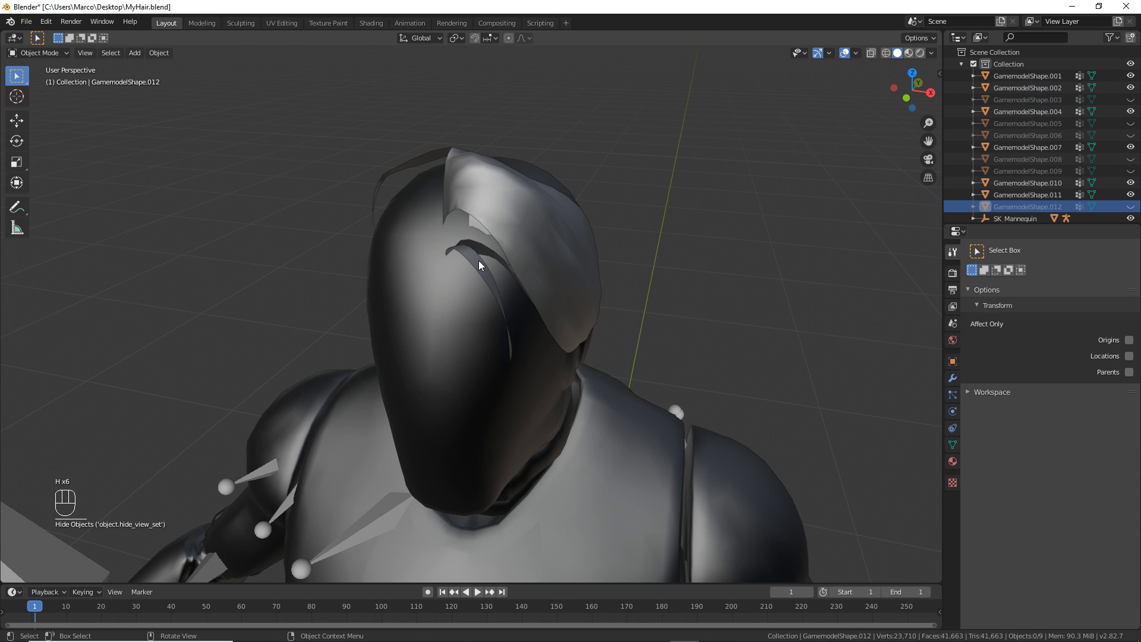
left_click(477, 261)
key("h")
left_click(483, 252)
key("h")
middle_click_drag(516, 241, 586, 234)
left_click(481, 161)
key("h")
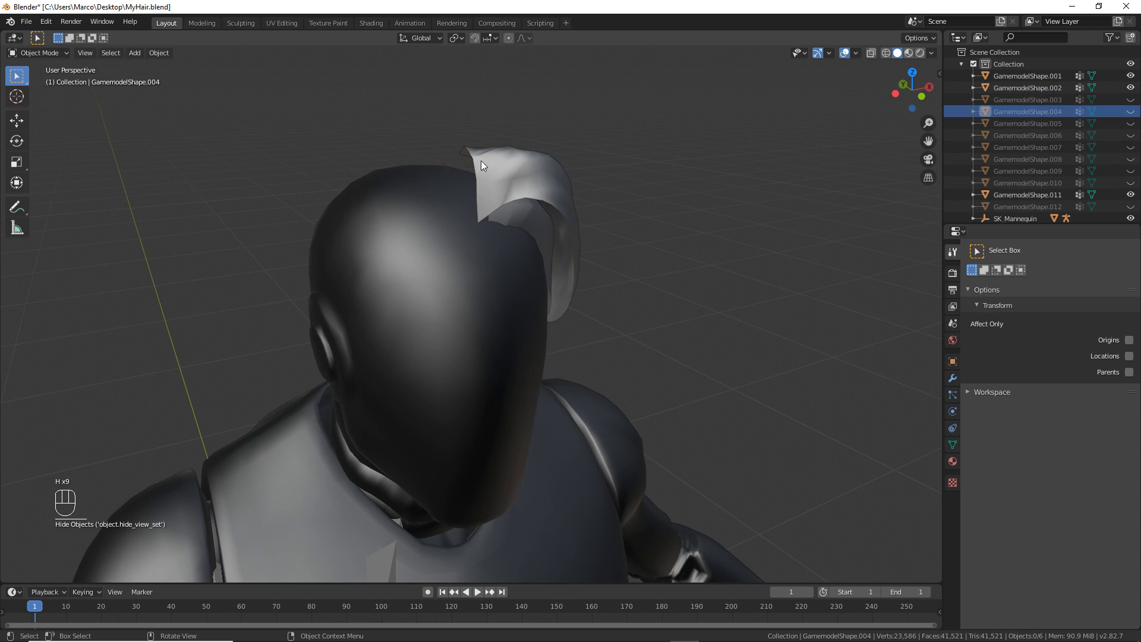
Step: Add a particle system of type Hair to the large strand GamemodelShape.001
left_click(562, 195)
middle_click_drag(563, 195, 498, 177)
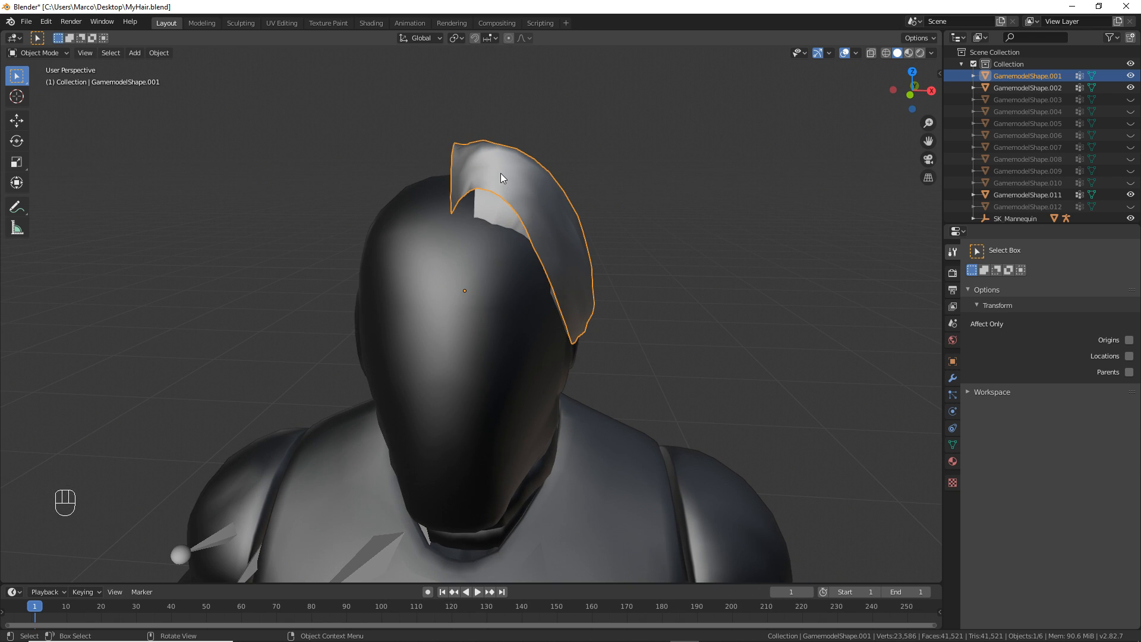
left_click(955, 396)
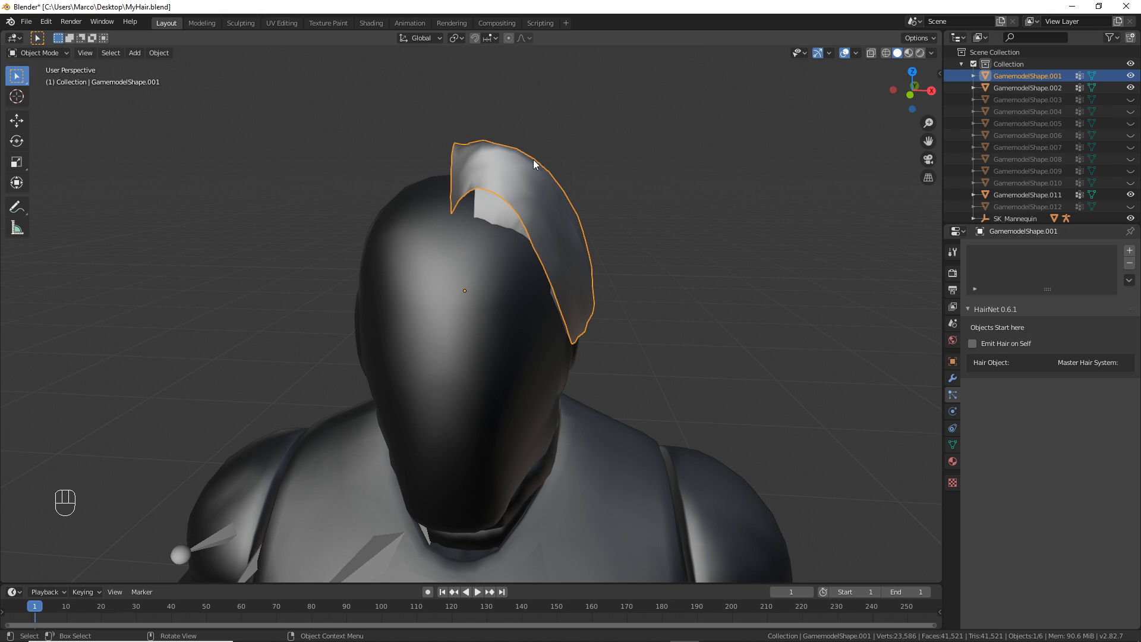
left_click(1129, 250)
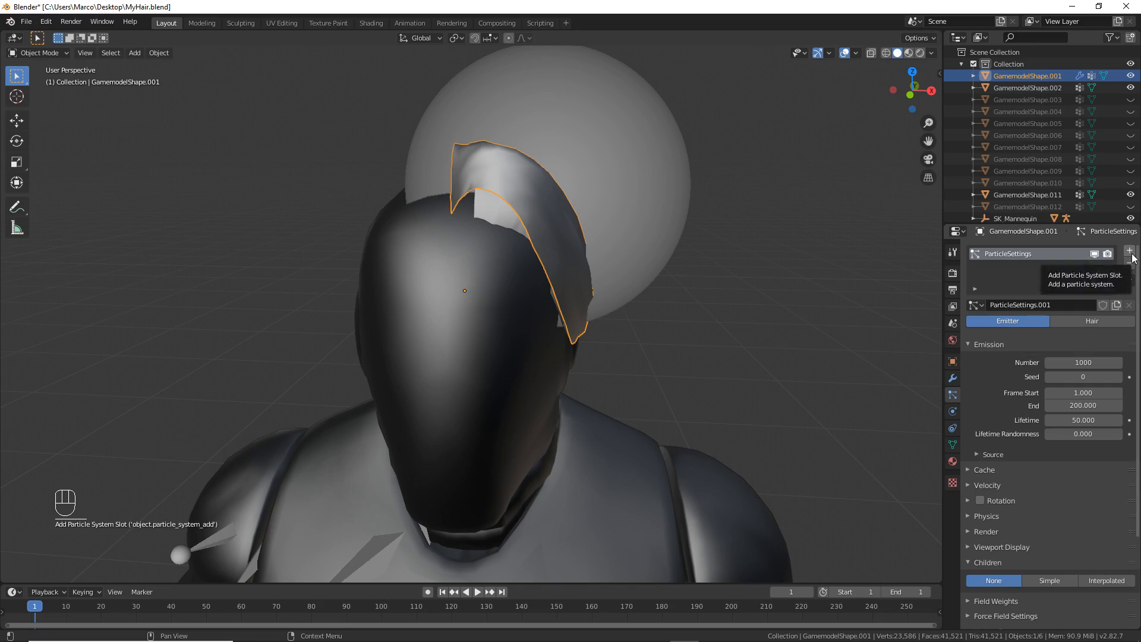
left_click(1090, 320)
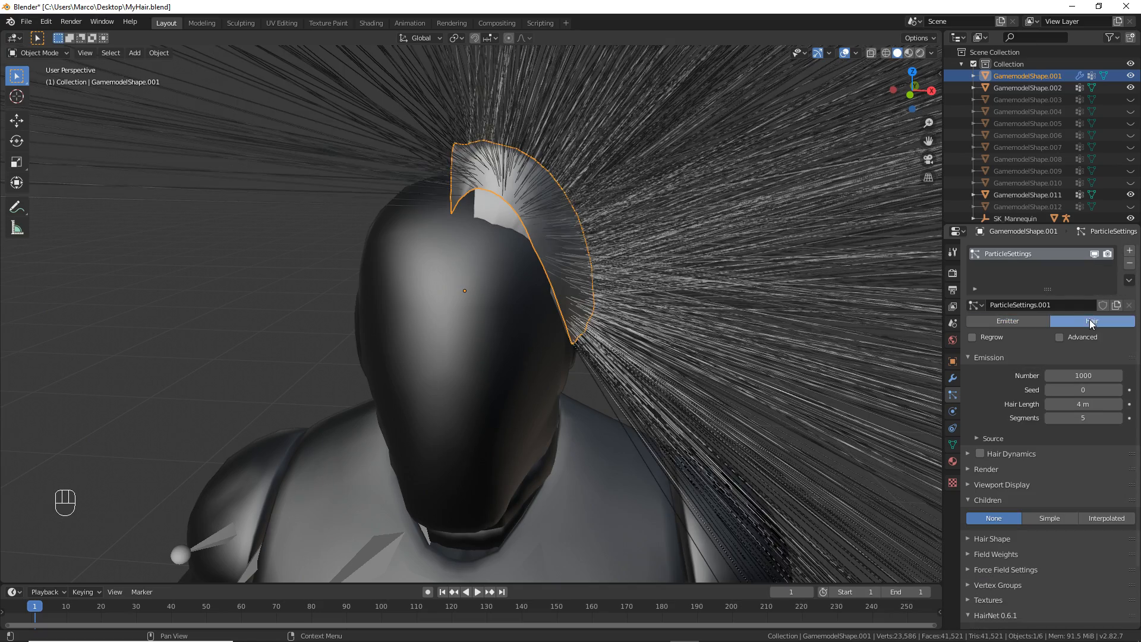
Step: Set the hair length of the particle system on GamemodelShape.001 to 0.1 m
scroll(690, 227, "down", 8)
scroll(593, 220, "up", 4)
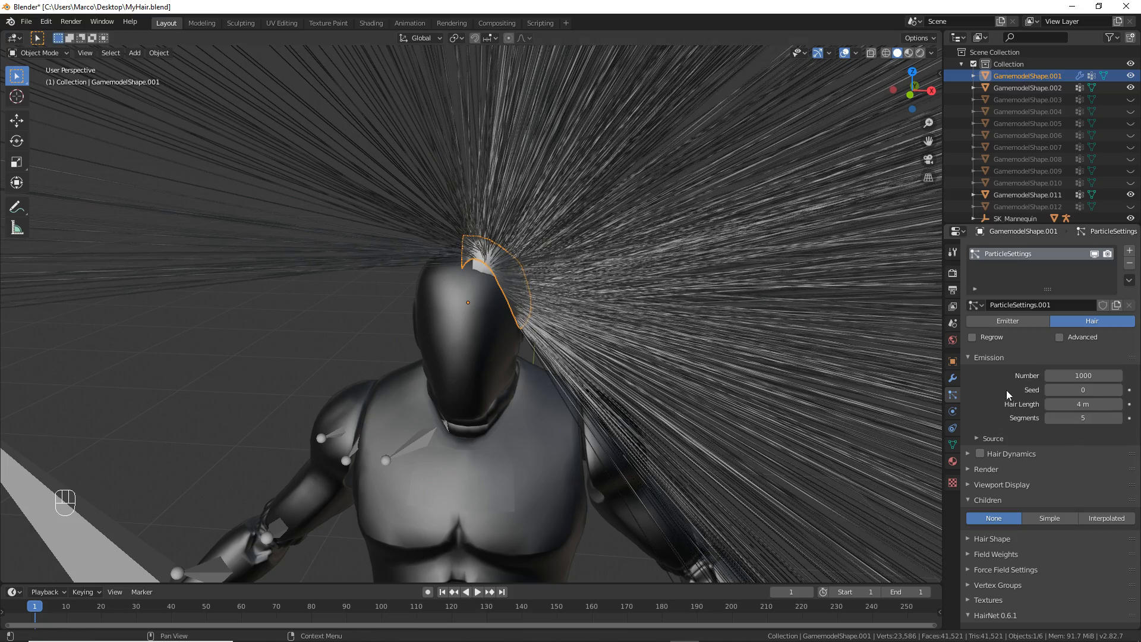
left_click(1095, 405)
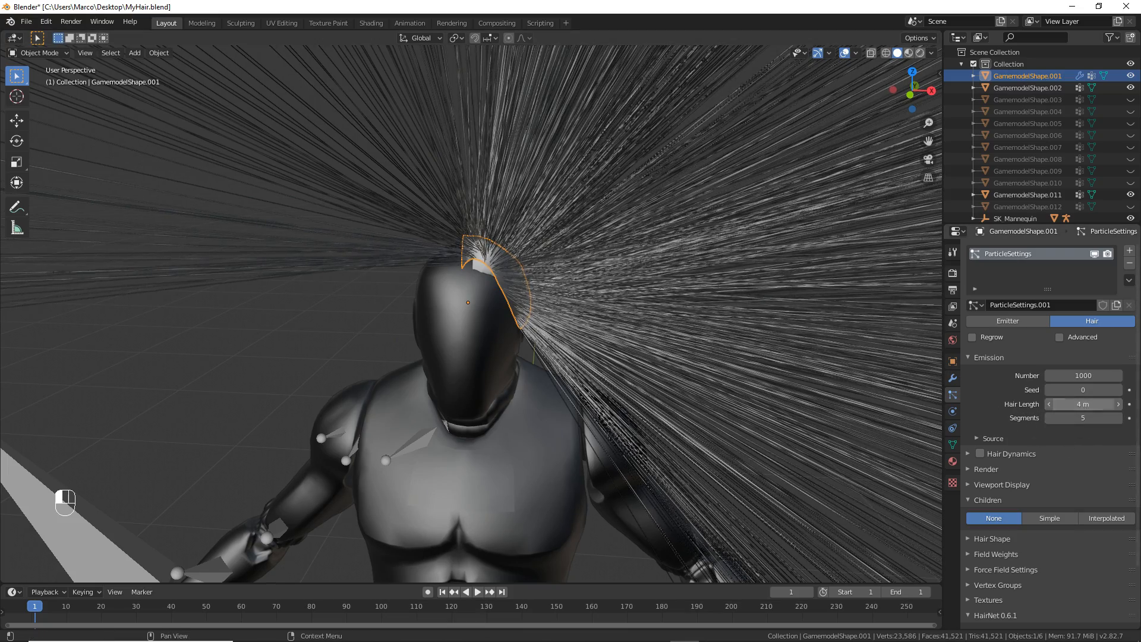
type("0.1")
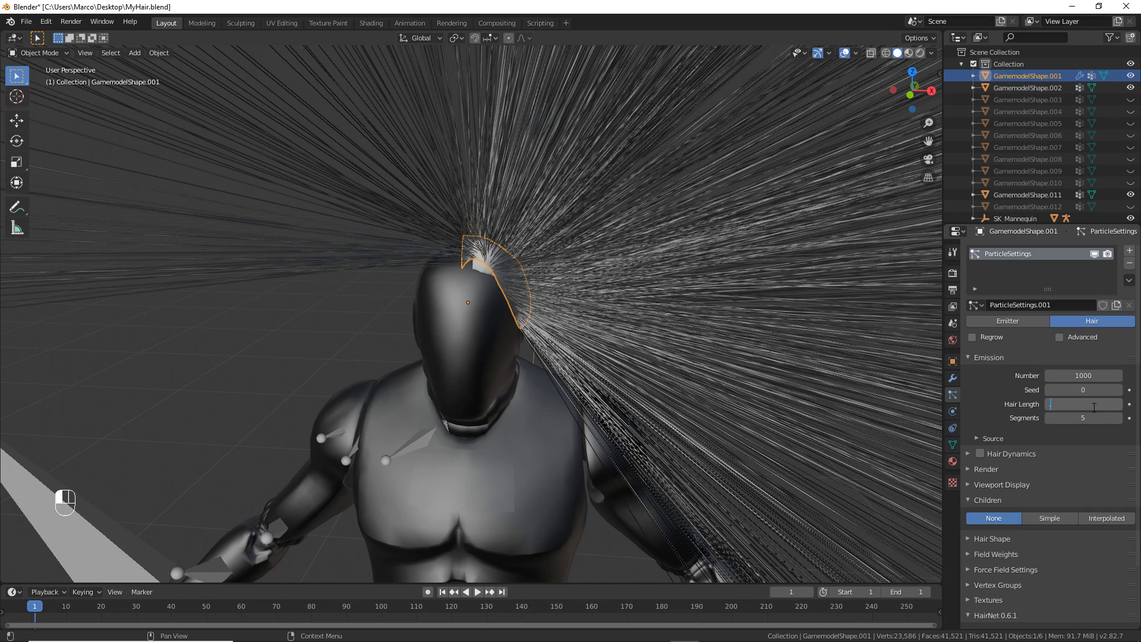
key("Return")
Step: Set the hair particle system's number of segments to 10
scroll(647, 132, "up", 3)
middle_click_drag(633, 194, 596, 230)
scroll(615, 222, "down", 2)
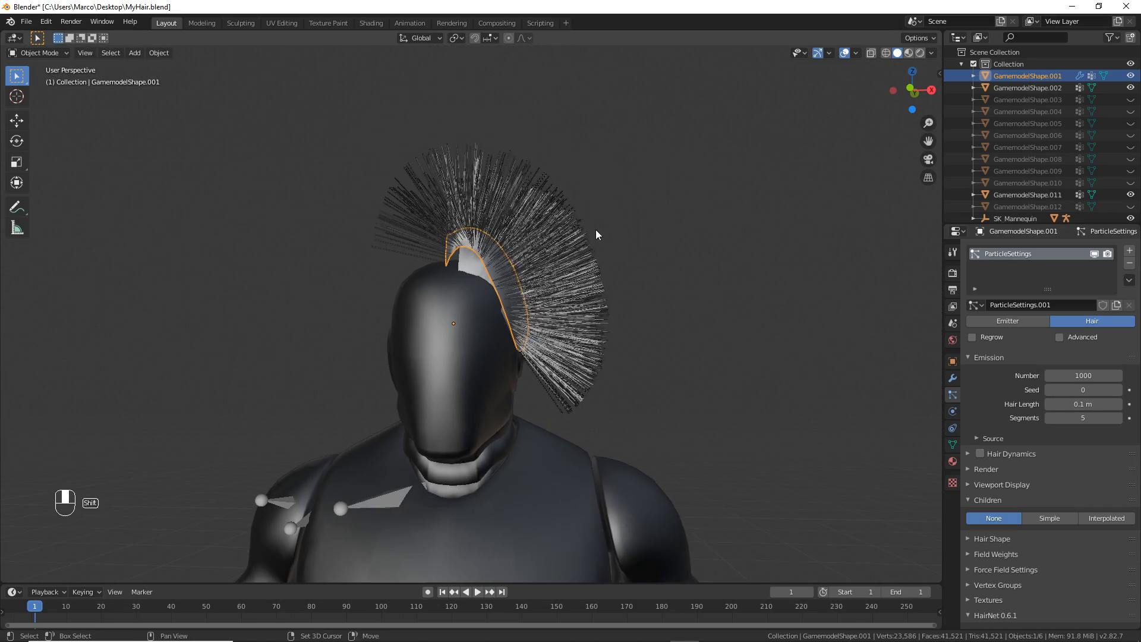
scroll(597, 231, "up", 2)
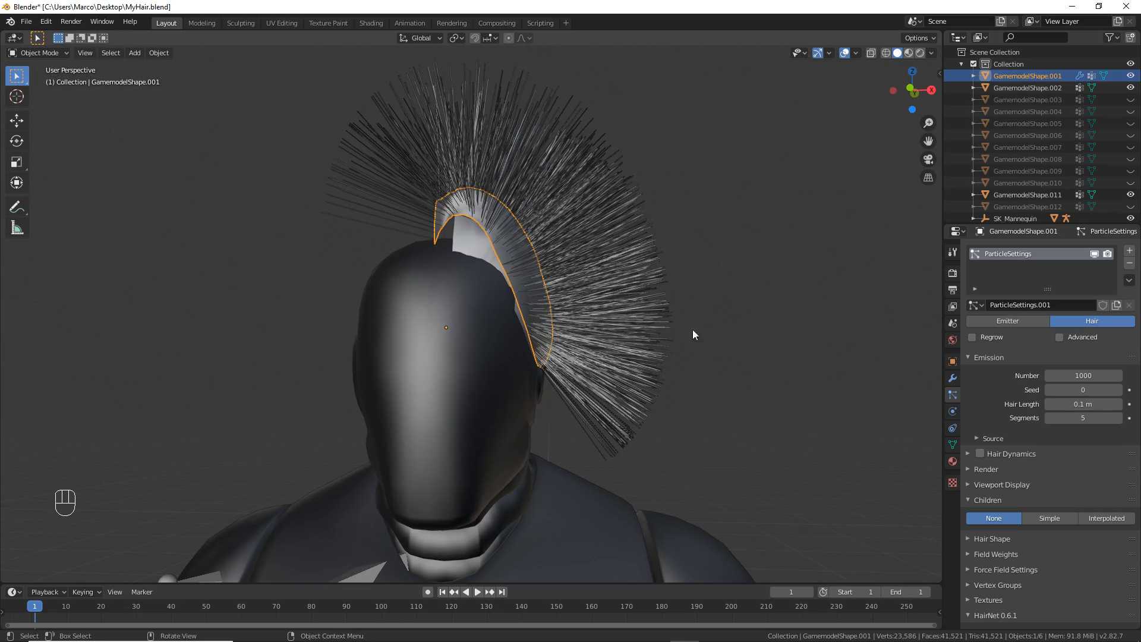
left_click(1087, 418)
key("Return")
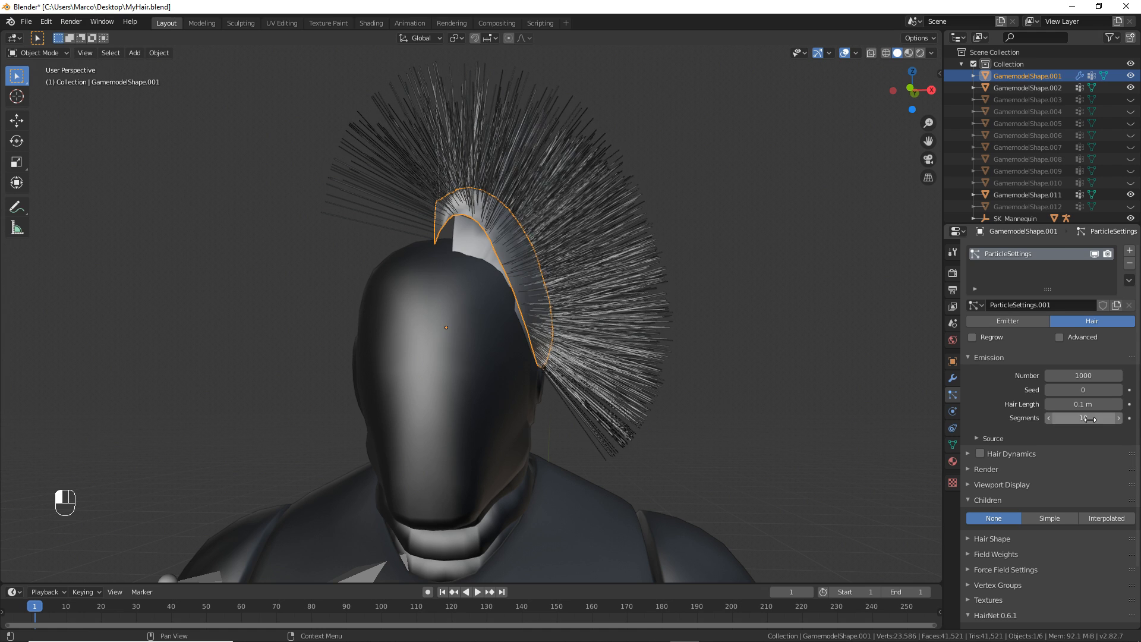
Step: Set the viewport display strand steps of the hair particle system on GamemodelShape.001 to 10
scroll(1070, 410, "down", 2)
scroll(1043, 342, "down", 1)
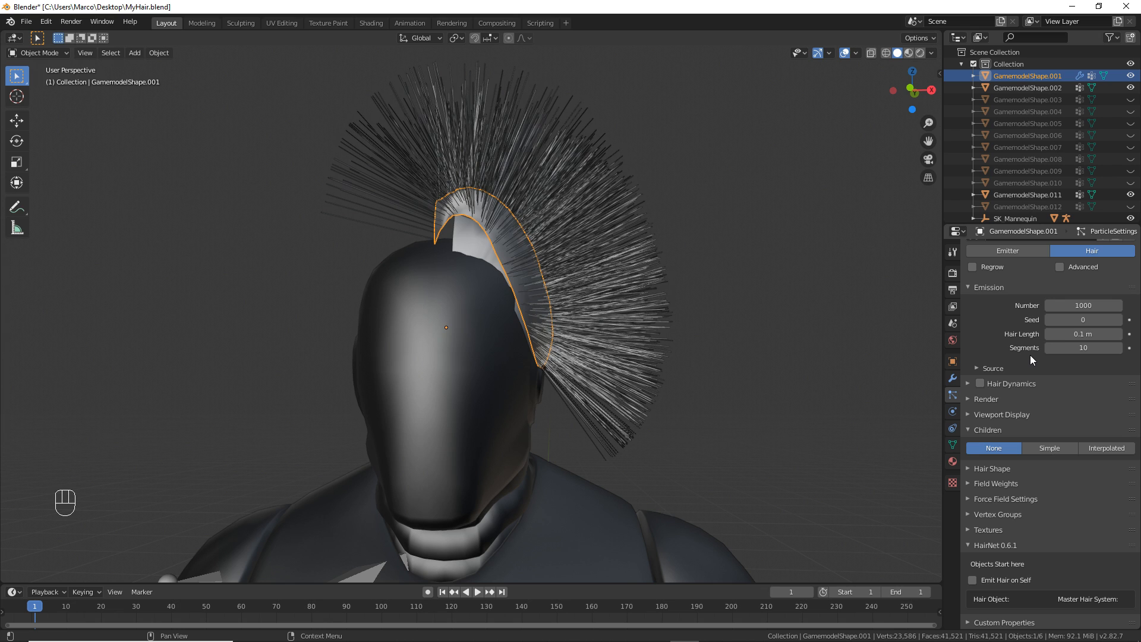
left_click(968, 414)
scroll(1073, 386, "down", 2)
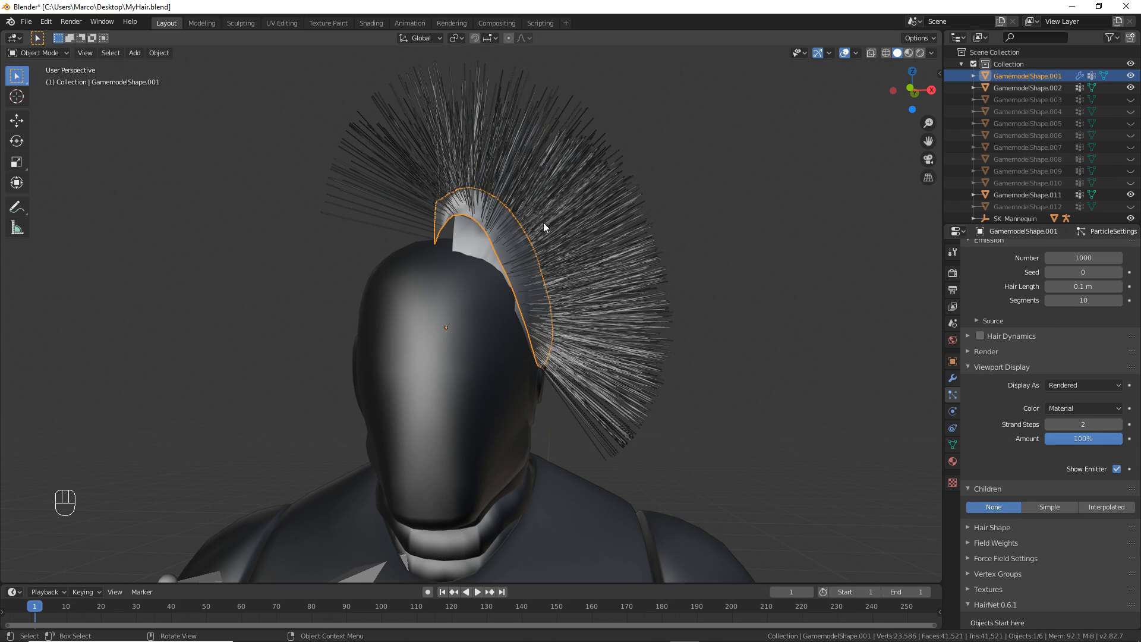
left_click(1081, 424)
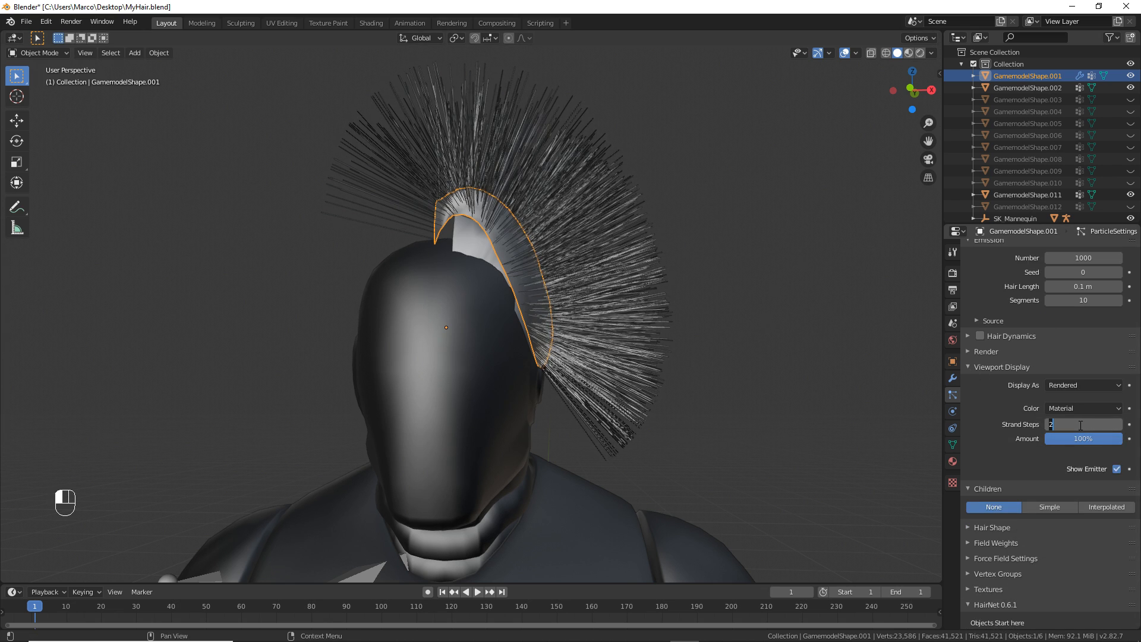
type("10")
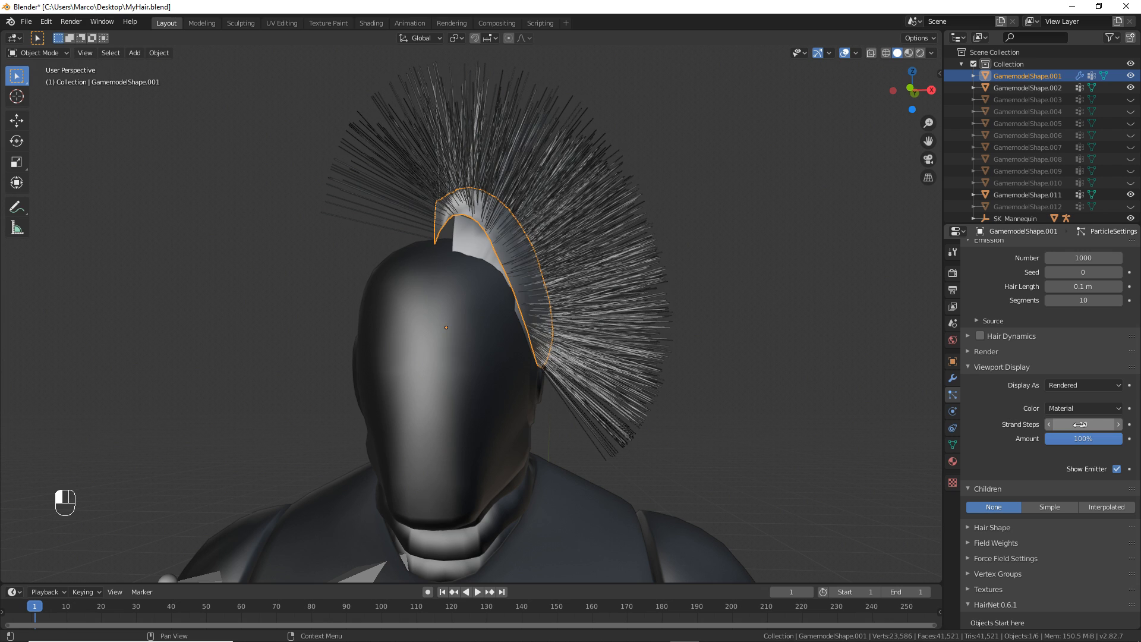
key("Return")
Step: Turn on interpolated children for the hair particle system on GamemodelShape.001
scroll(1004, 413, "down", 2)
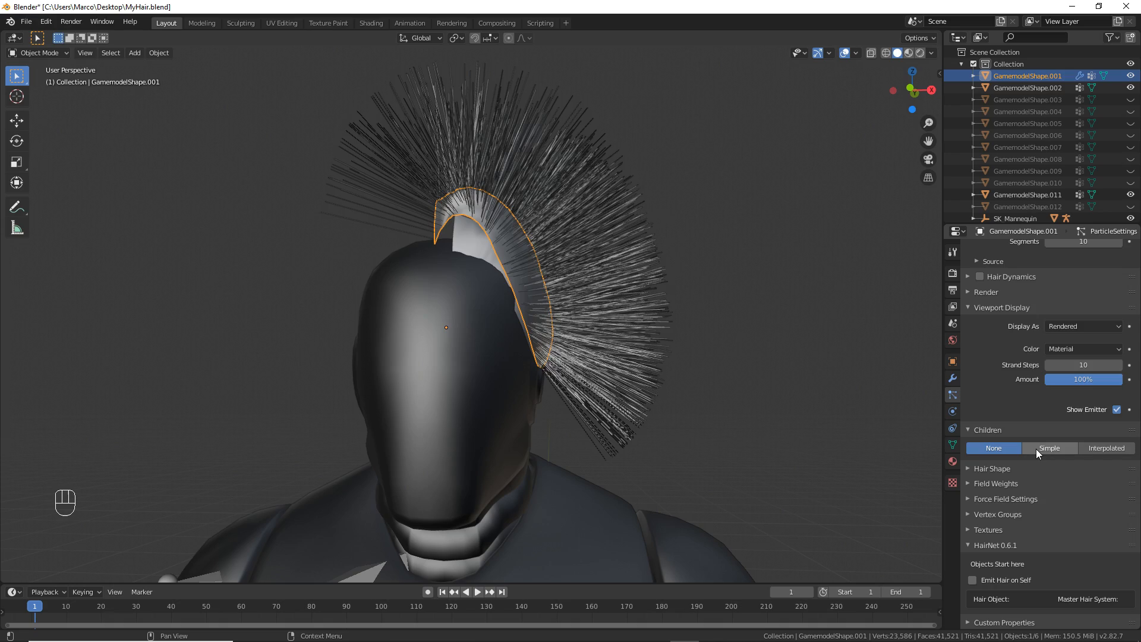
middle_click_drag(794, 265, 629, 241)
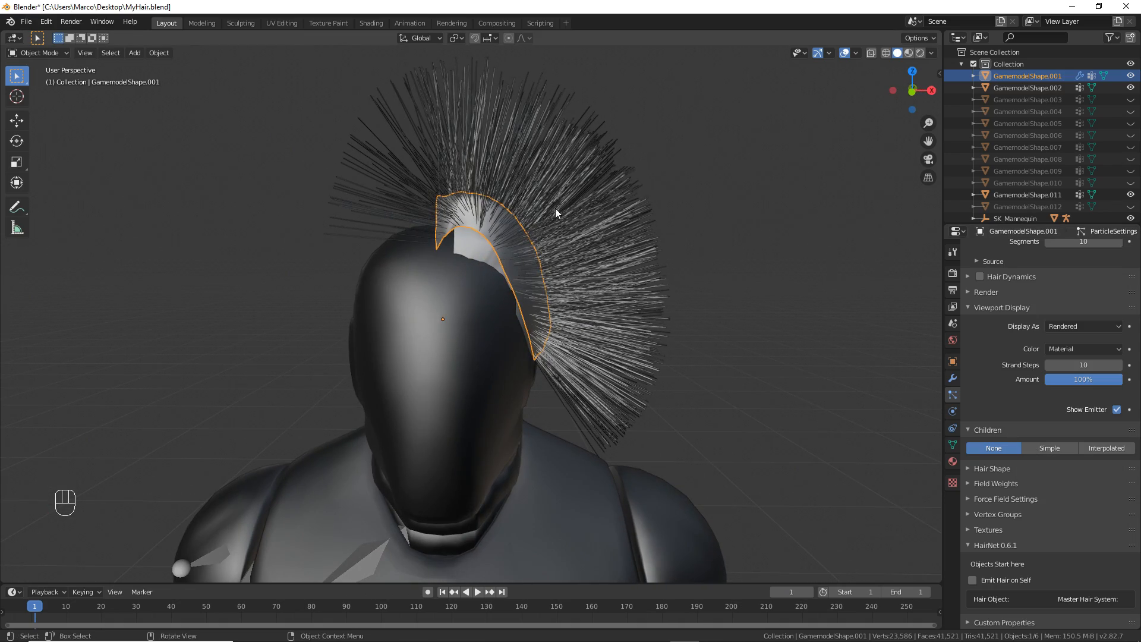
scroll(438, 126, "up", 1)
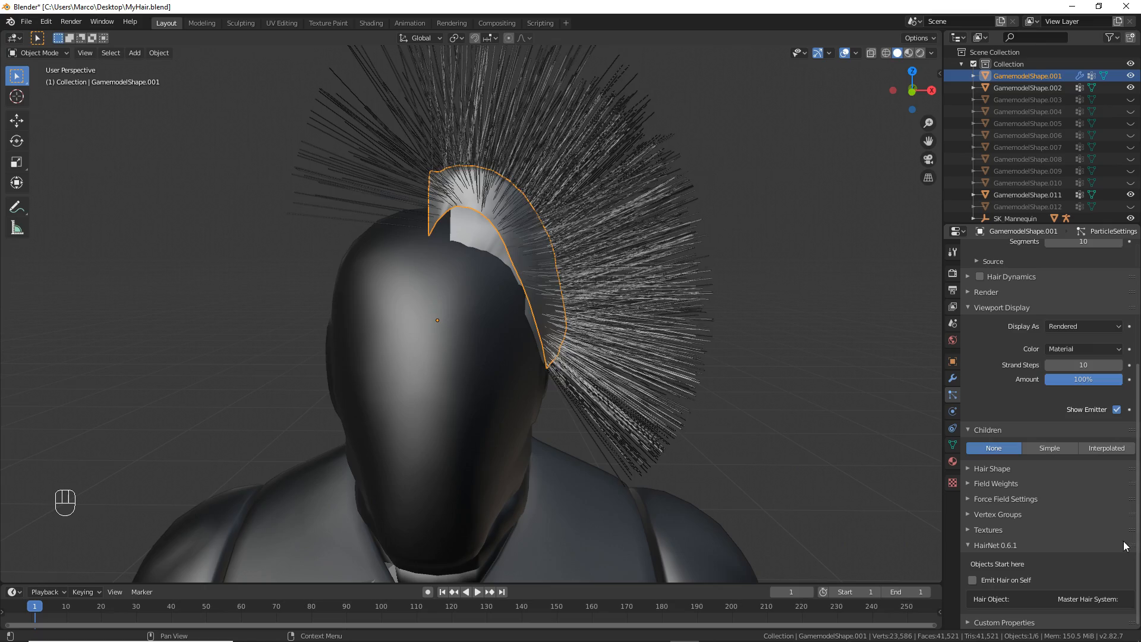
left_click(1108, 451)
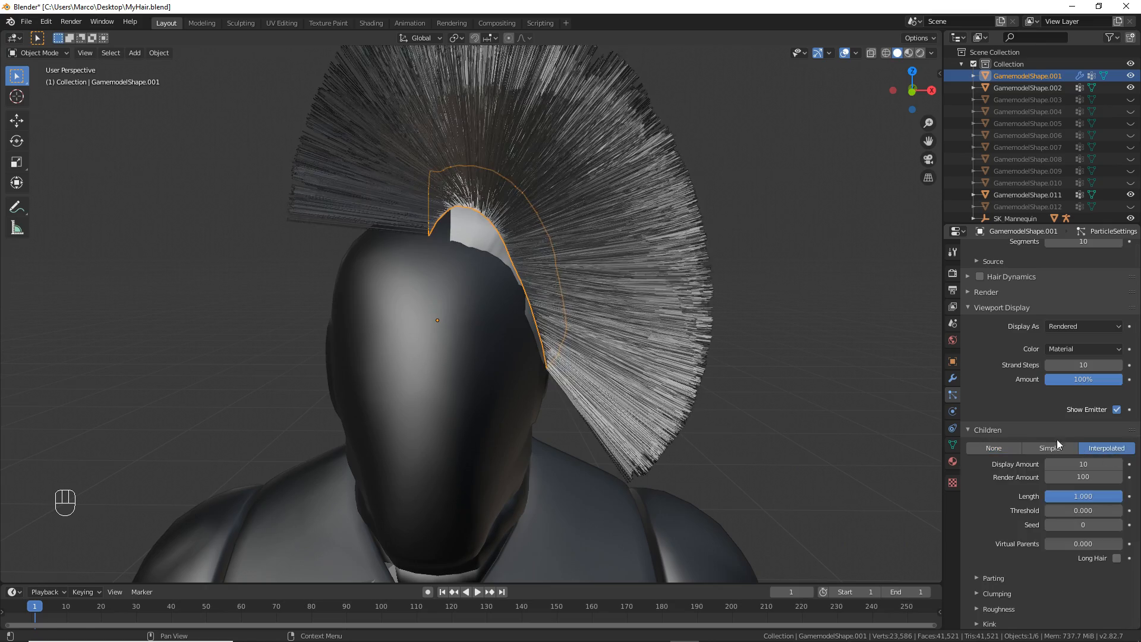
middle_click_drag(826, 322, 751, 344)
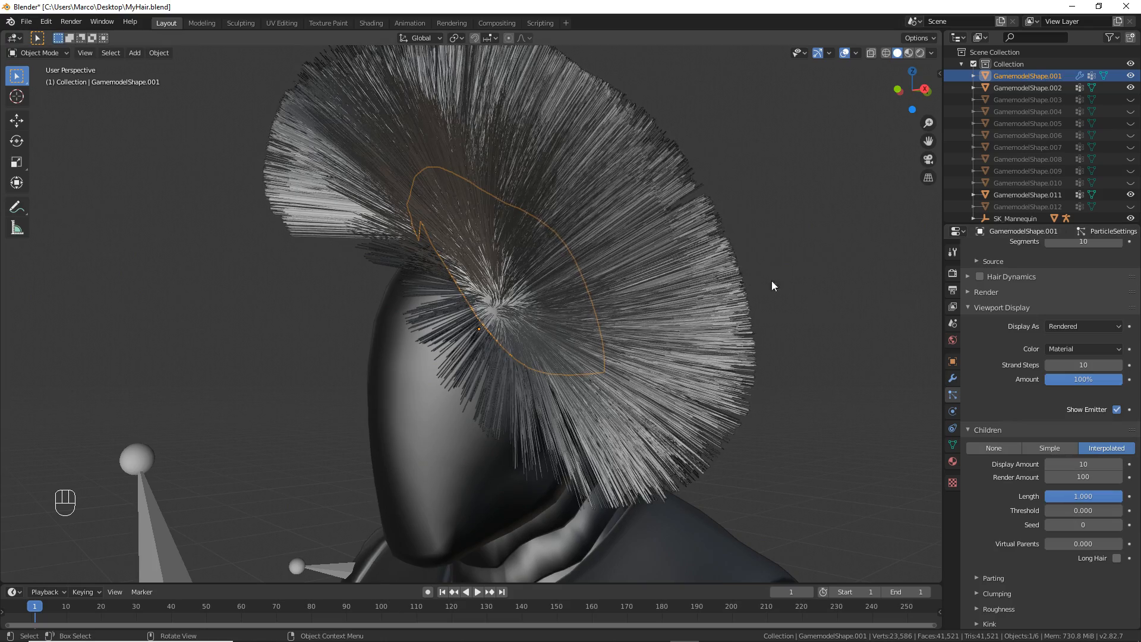
middle_click_drag(771, 281, 571, 262)
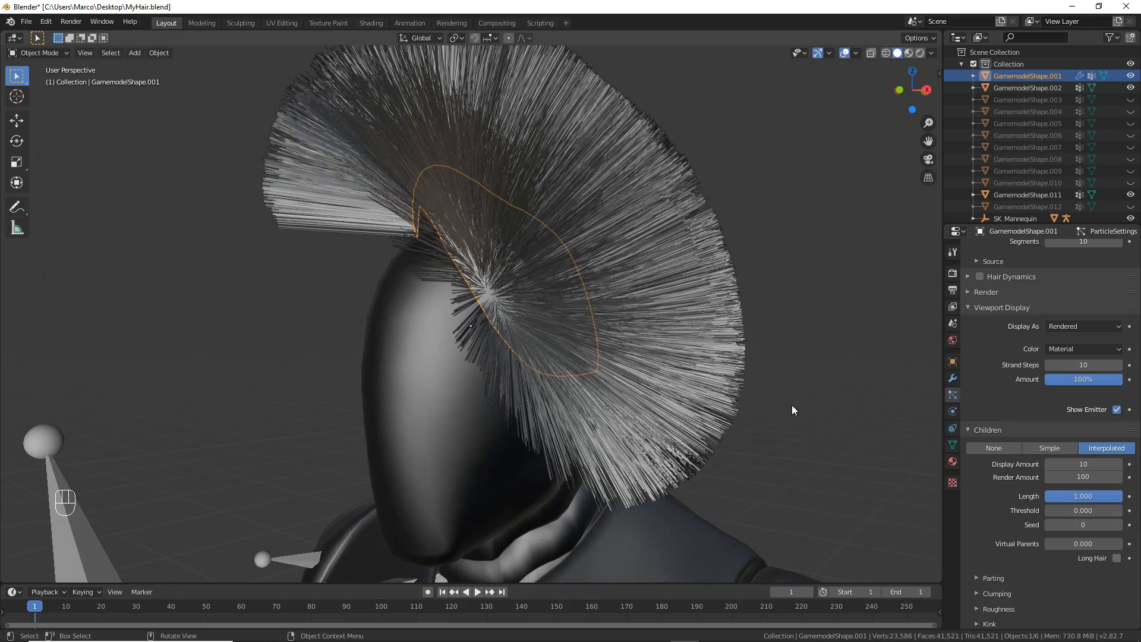
Step: Set the render amount of the interpolated children to 10
left_click(1081, 477)
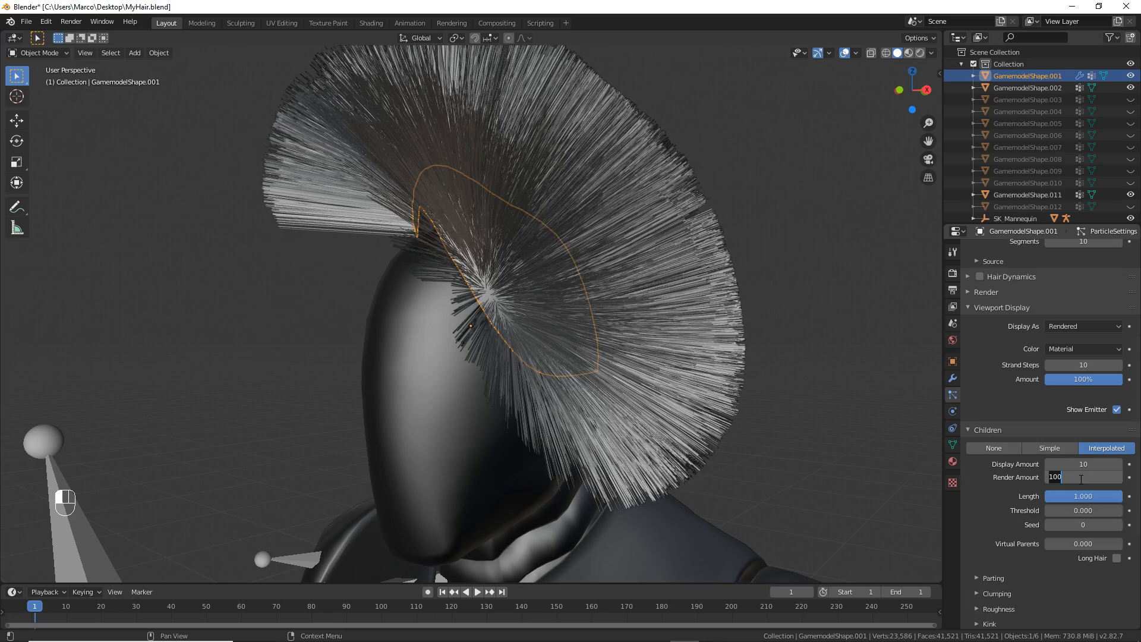
type("10")
key("Return")
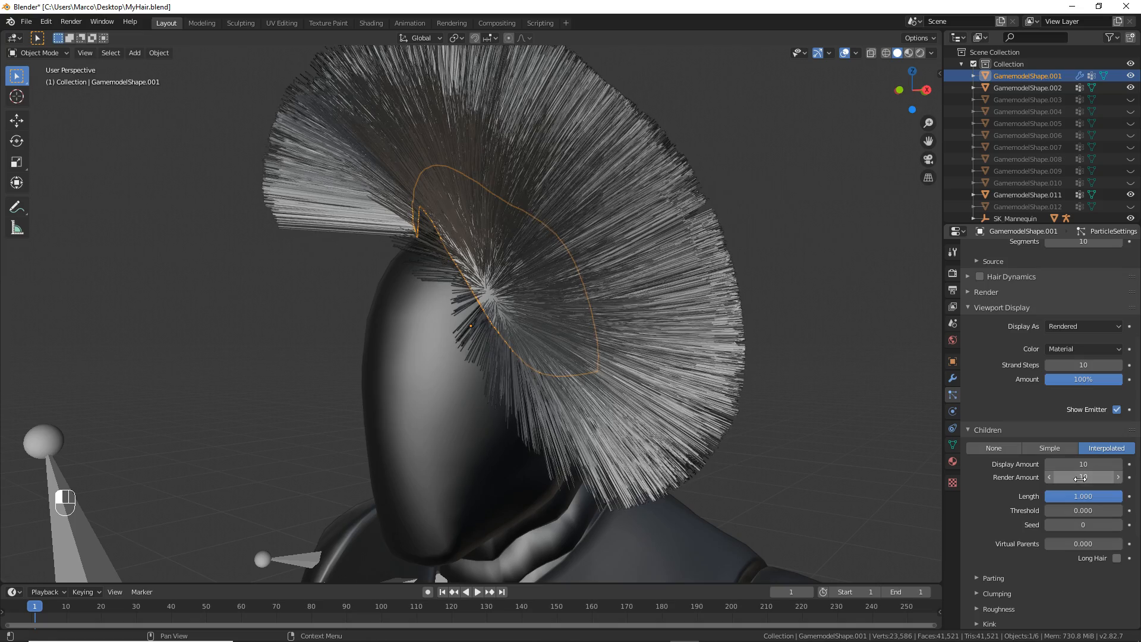
Step: Switch to the Sculpting workspace and put GamemodelShape.001 into Particle Edit mode
mouse_move(793, 324)
middle_mouse_down()
mouse_move(857, 294)
mouse_move(835, 314)
mouse_move(623, 284)
mouse_move(708, 288)
middle_mouse_up()
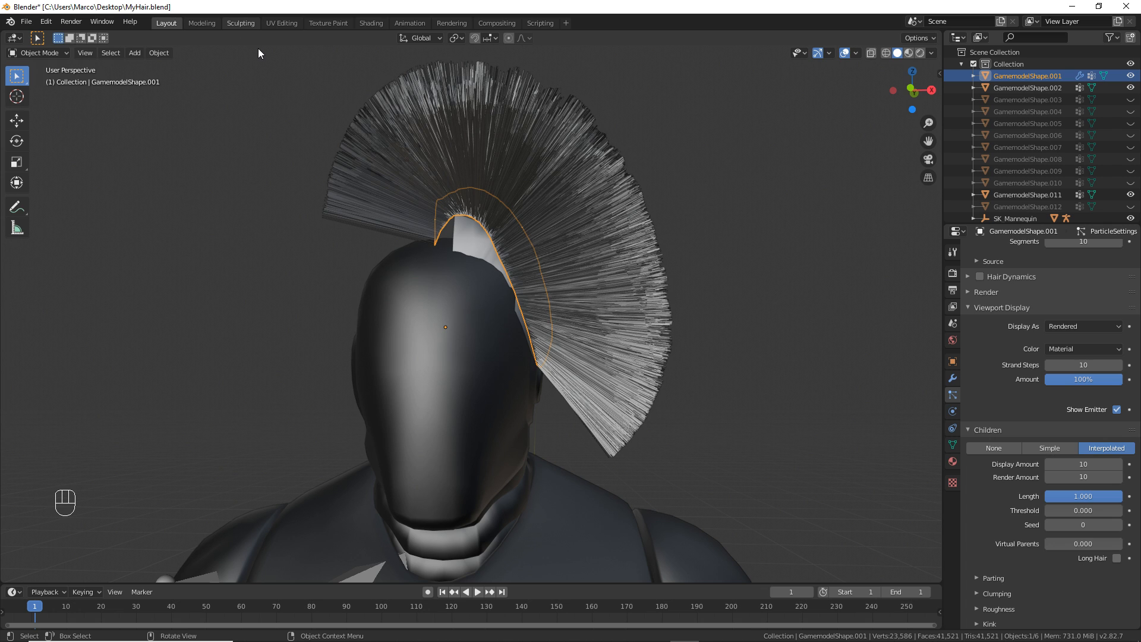
left_click(240, 23)
scroll(410, 113, "up", 3)
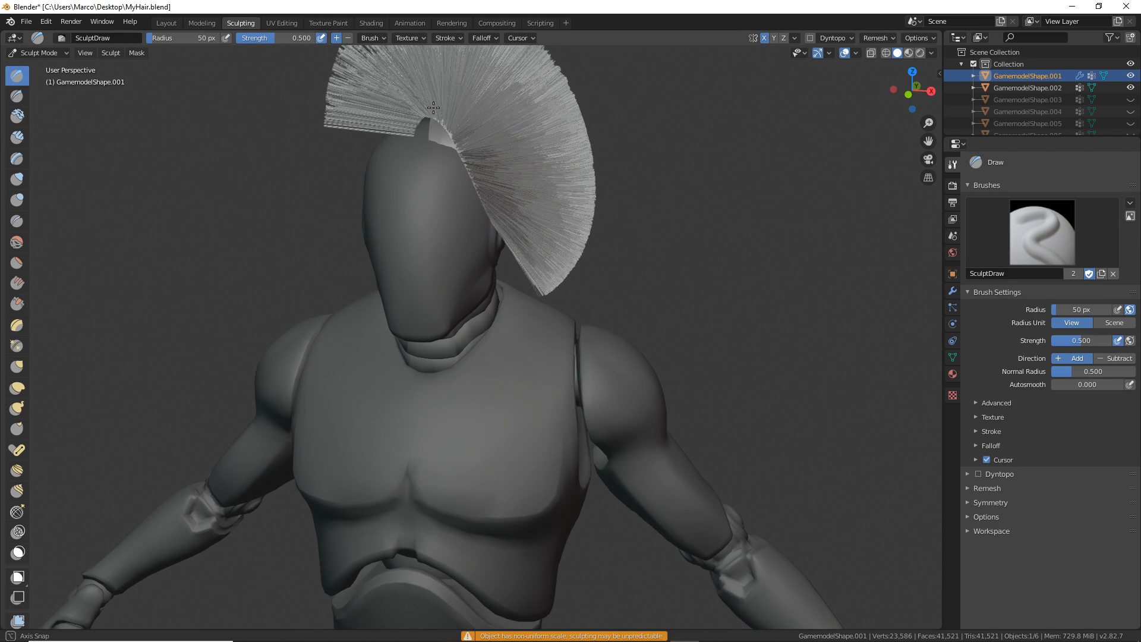
left_click(51, 53)
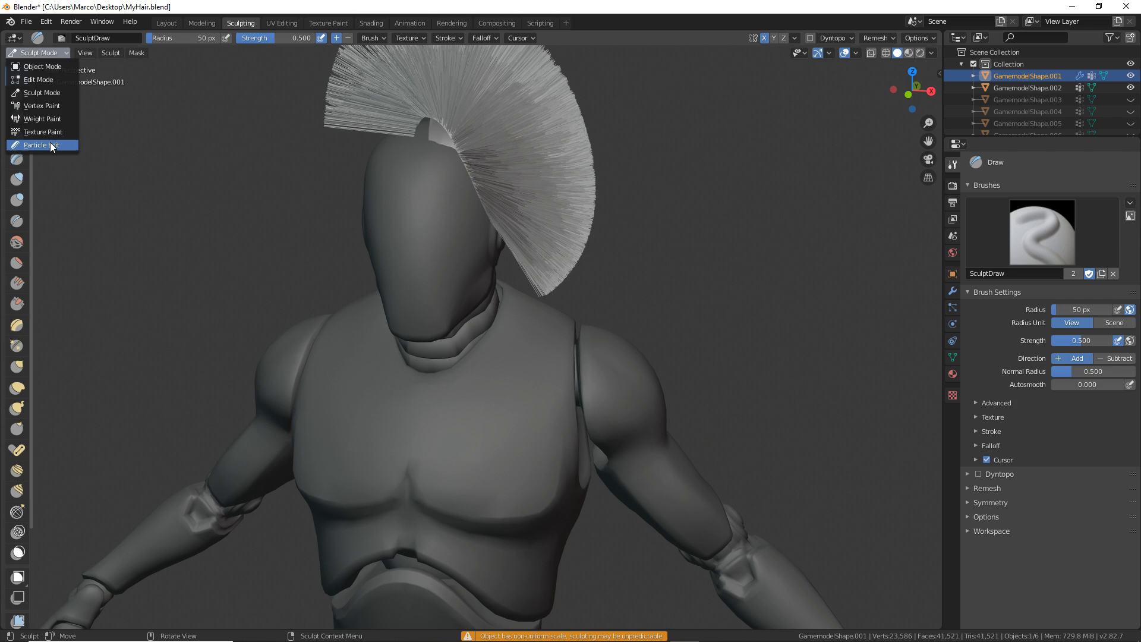
left_click(41, 145)
Step: Enlarge the Comb brush radius to 205 px for combing the hair on the strand
middle_click_drag(333, 147, 340, 268, "shift")
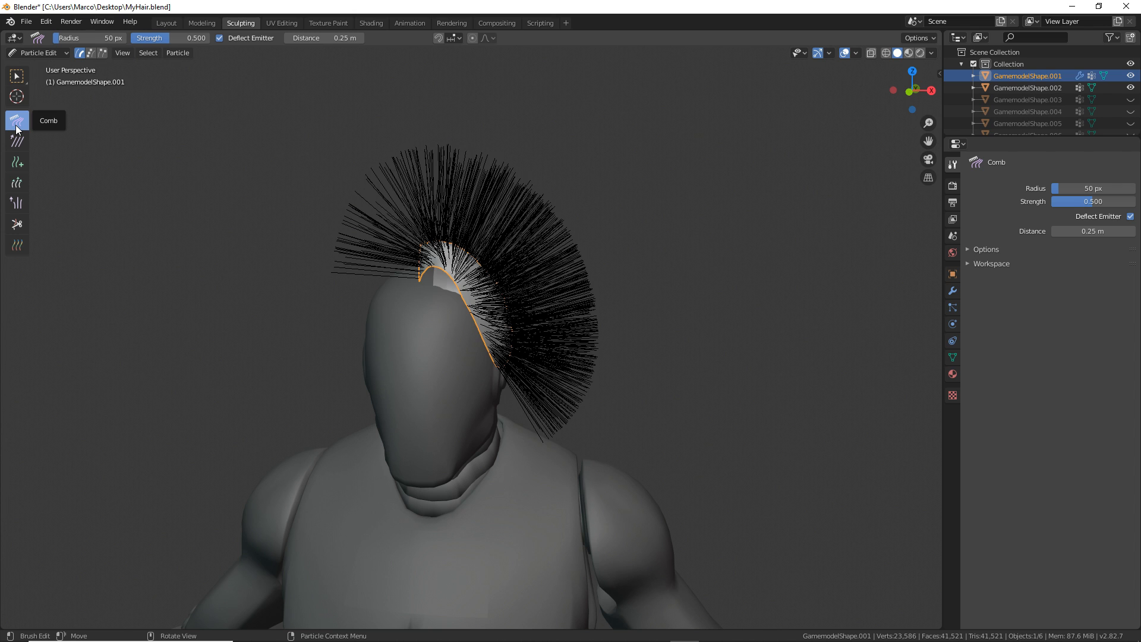
middle_click_drag(283, 148, 318, 126)
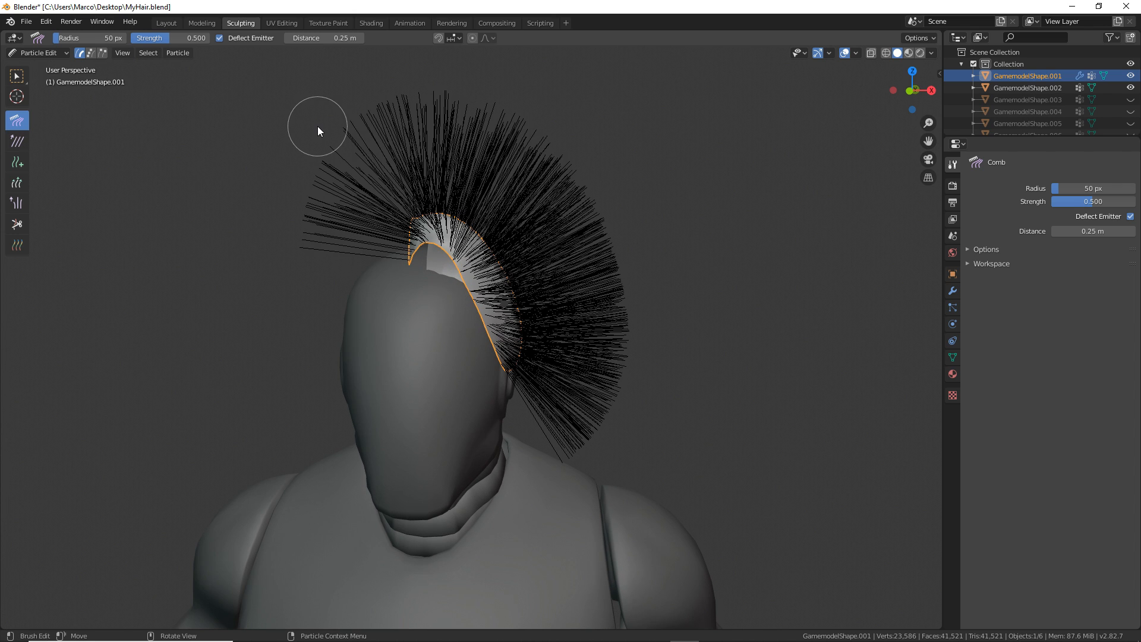
key("f")
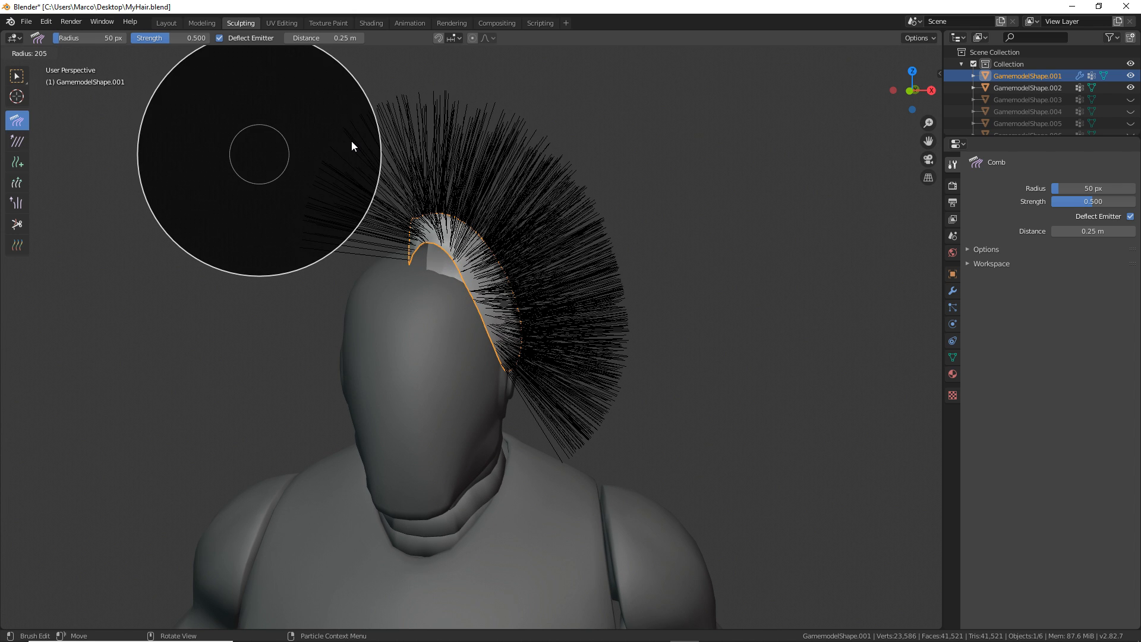
left_click(351, 143)
Step: Comb the spiky hair on GamemodelShape.001 down from the crown along the side of the head toward the shoulder
middle_click_drag(343, 142, 324, 166, "shift")
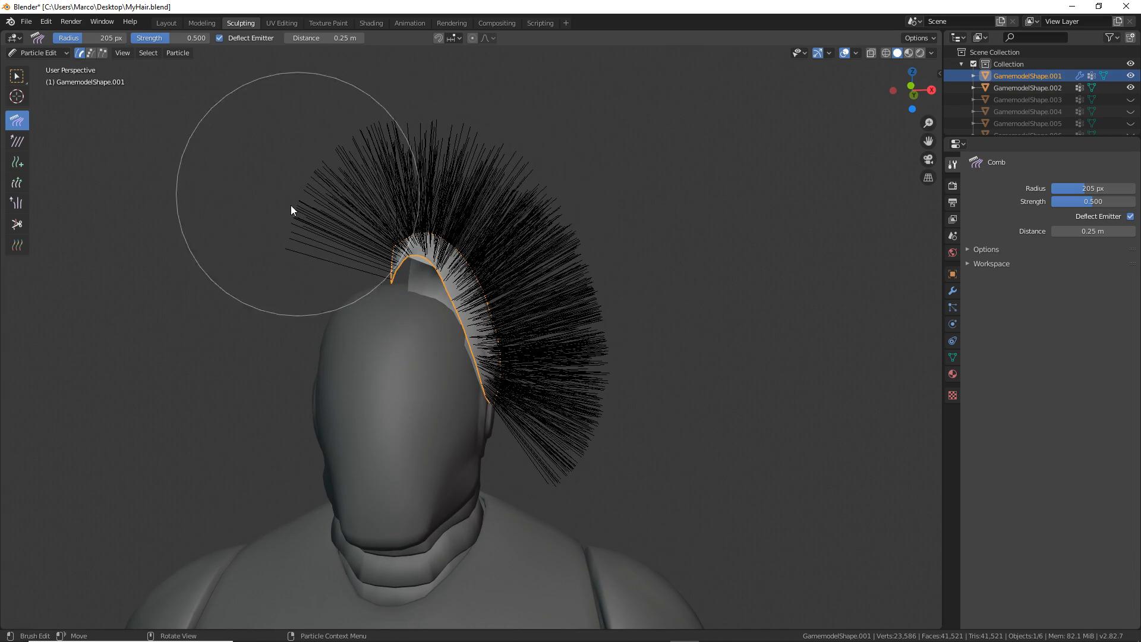
mouse_move(257, 259)
left_mouse_down()
mouse_move(347, 177)
mouse_move(387, 171)
mouse_move(546, 500)
left_mouse_up()
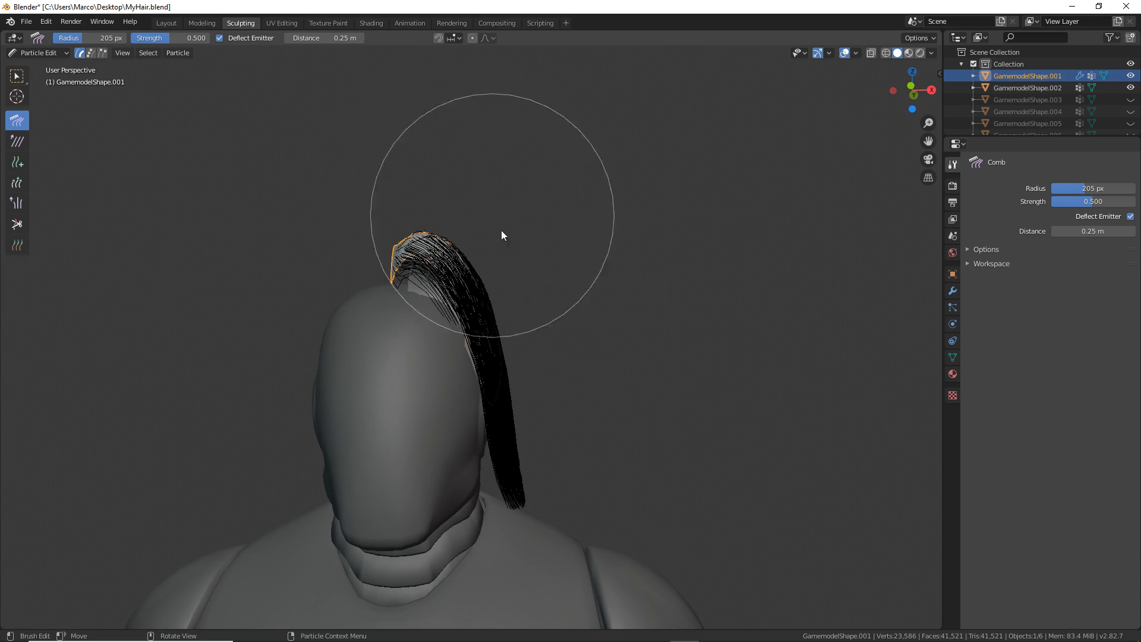
scroll(420, 290, "up", 3)
middle_click_drag(419, 288, 452, 235)
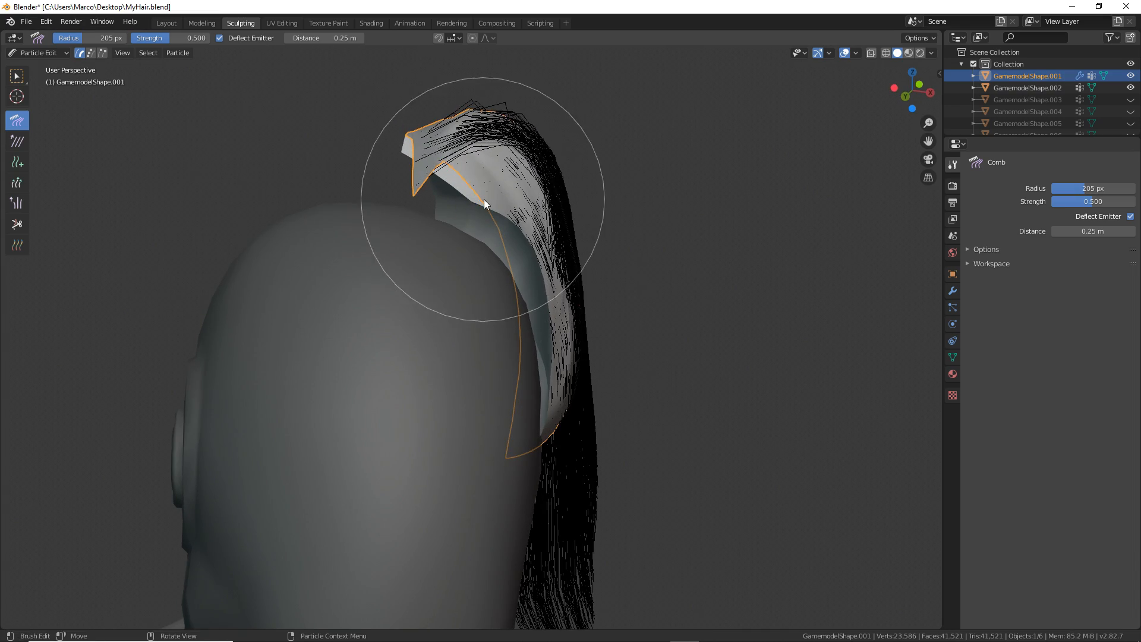
middle_click_drag(484, 199, 721, 379)
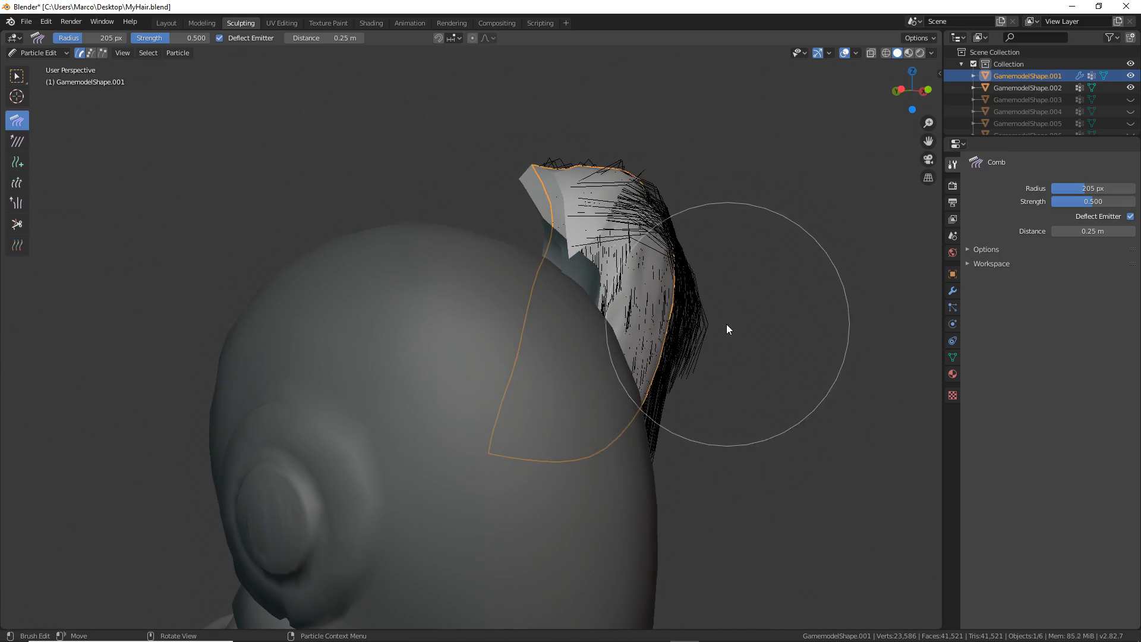
mouse_move(726, 329)
middle_mouse_down()
mouse_move(671, 361)
mouse_move(189, 351)
mouse_move(178, 275)
middle_mouse_up()
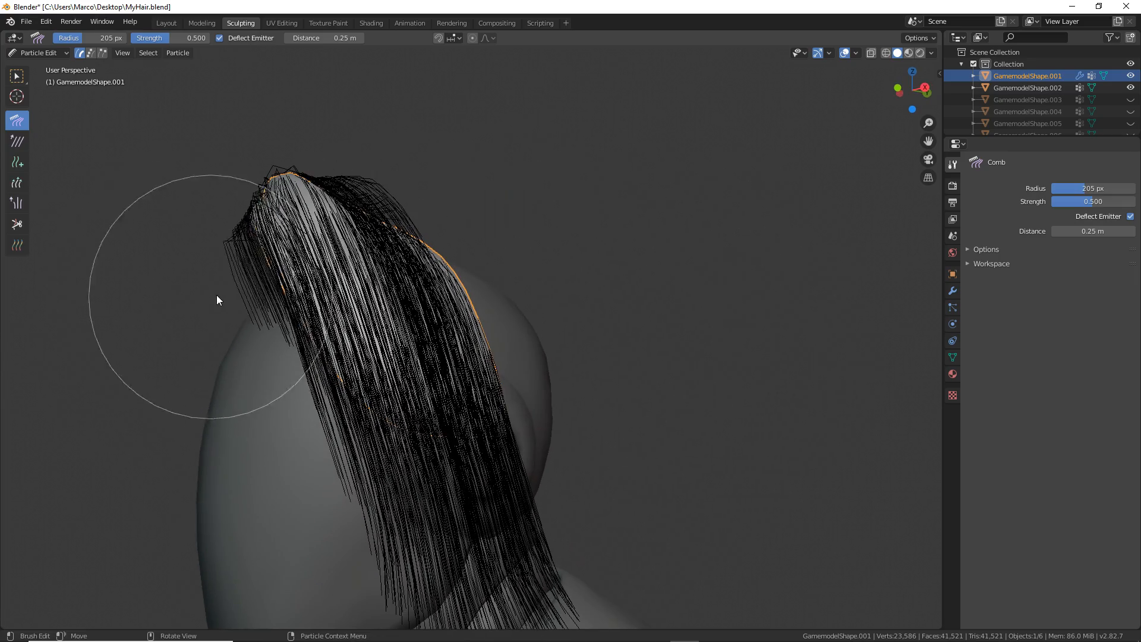
middle_click_drag(239, 304, 212, 453)
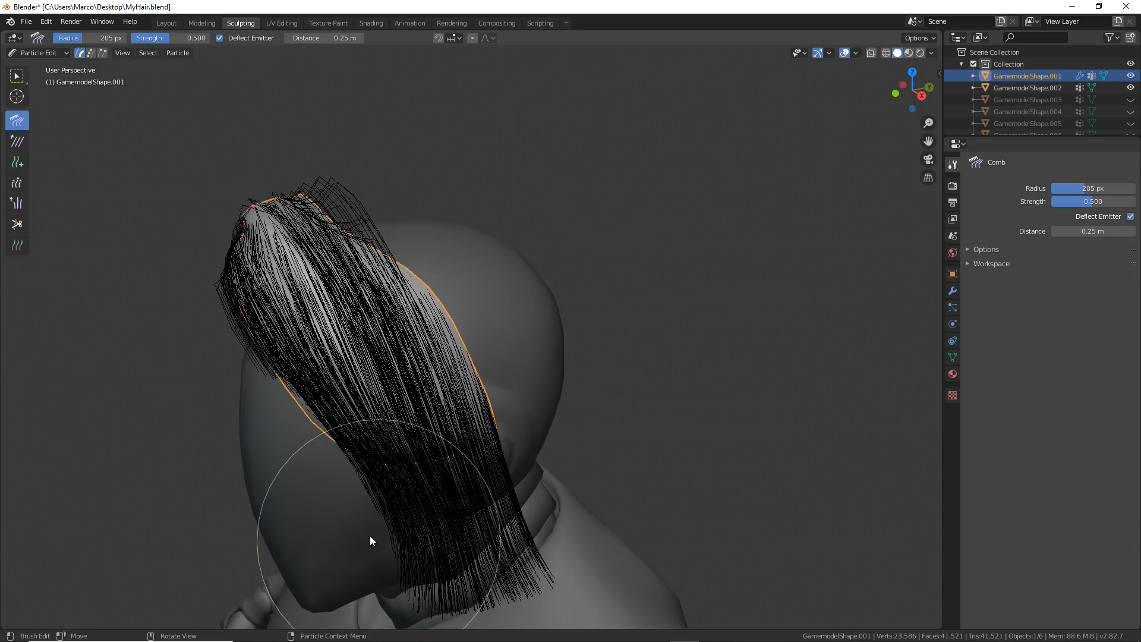
Step: Set the path steps in the particle edit viewport display options to 10 for smoother hair curves
middle_click_drag(372, 537, 428, 447)
scroll(418, 199, "up", 2)
scroll(425, 222, "up", 3)
mouse_move(417, 195)
middle_mouse_down("shift")
mouse_move(425, 223)
mouse_move(435, 173)
mouse_move(427, 178)
middle_mouse_up("shift")
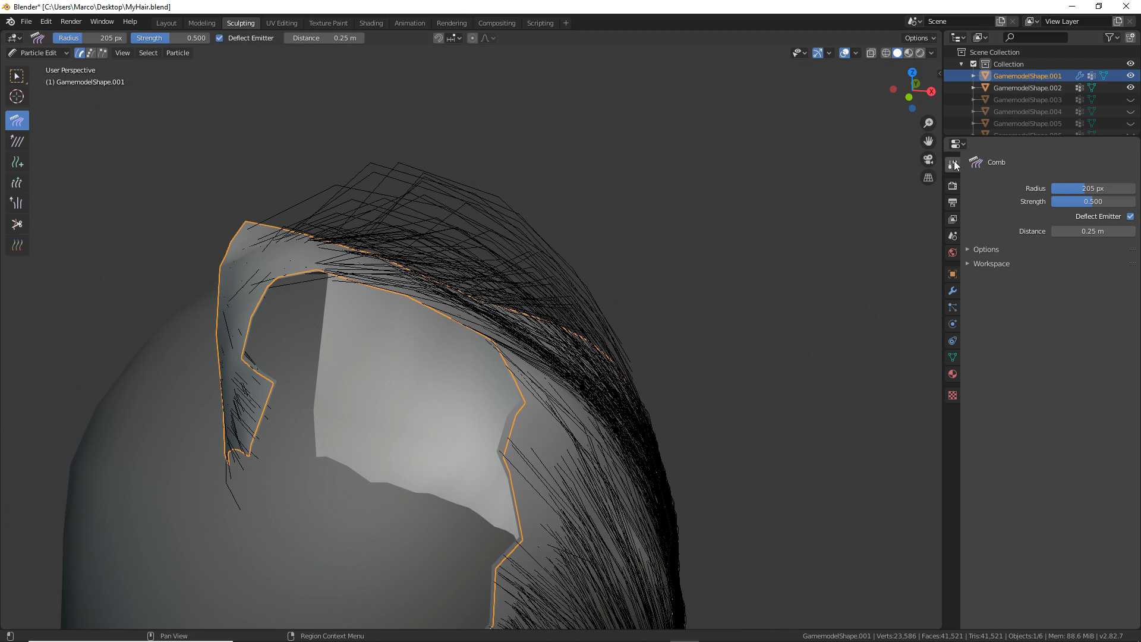
left_click(967, 248)
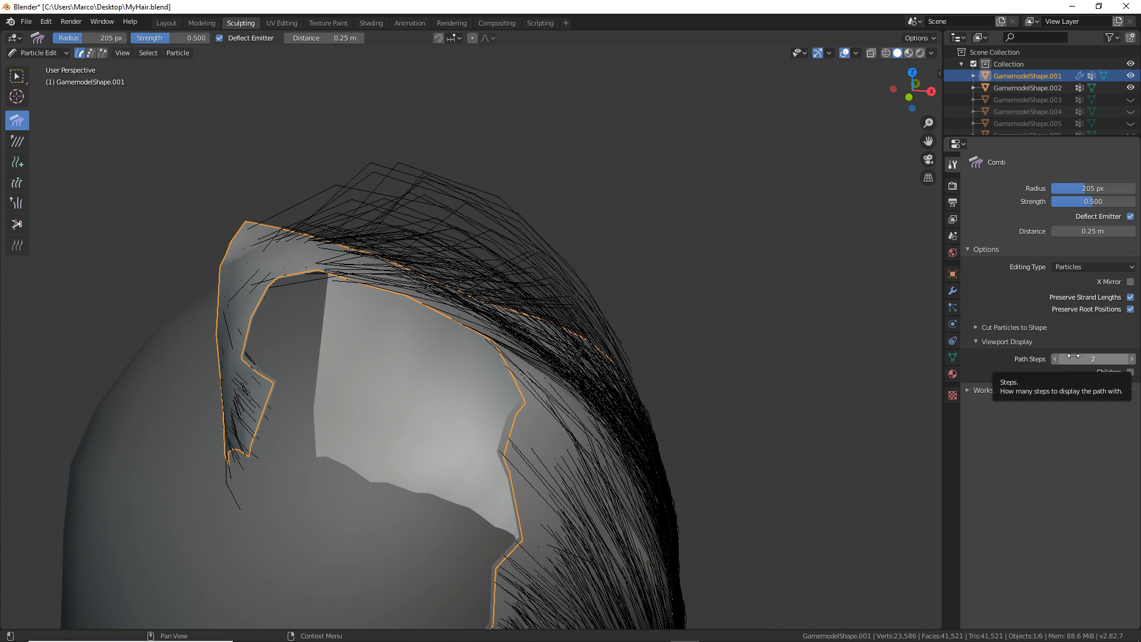
left_click(1095, 359)
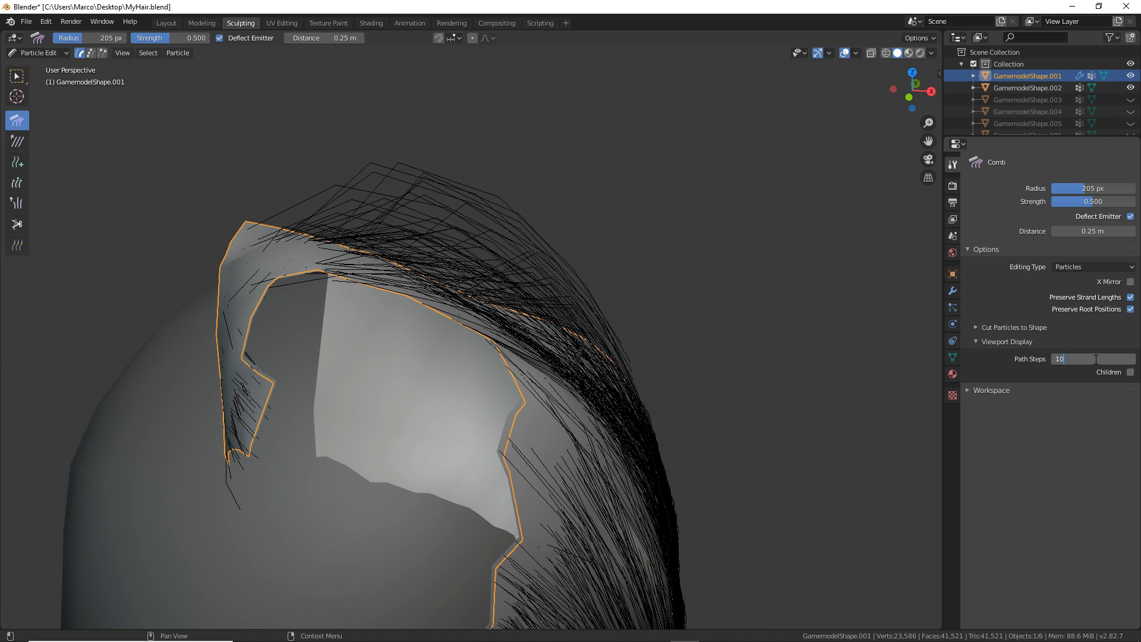
key("Return")
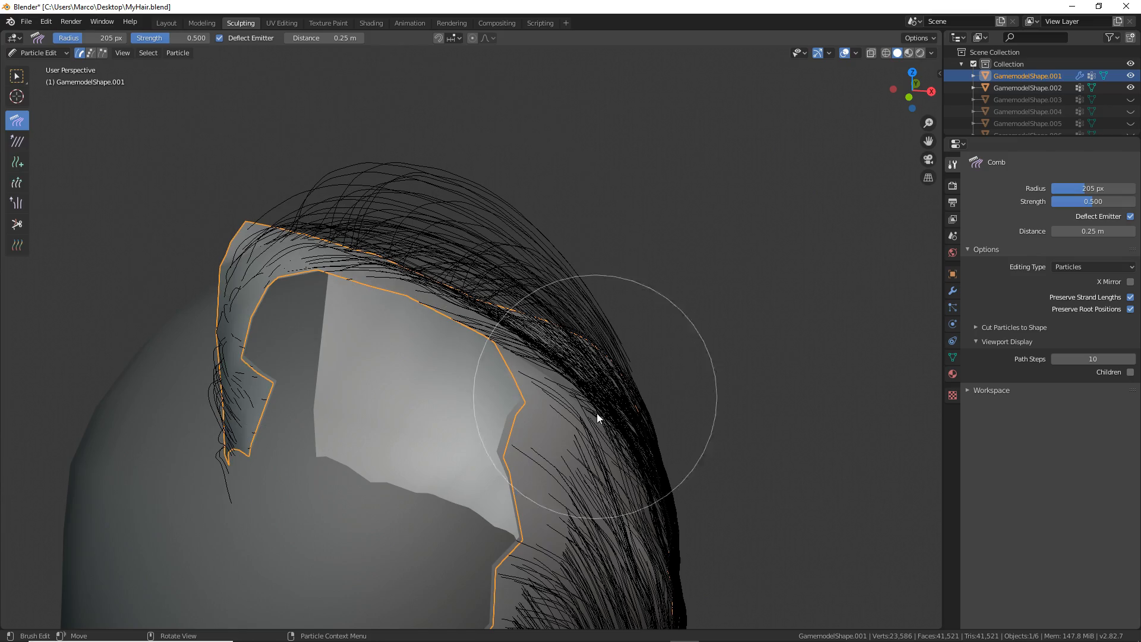
Step: Comb the loose hairs at the top of the strand downward along its outer curve
mouse_move(597, 413)
middle_mouse_down()
mouse_move(600, 323)
mouse_move(567, 275)
mouse_move(746, 340)
mouse_move(710, 331)
middle_mouse_up()
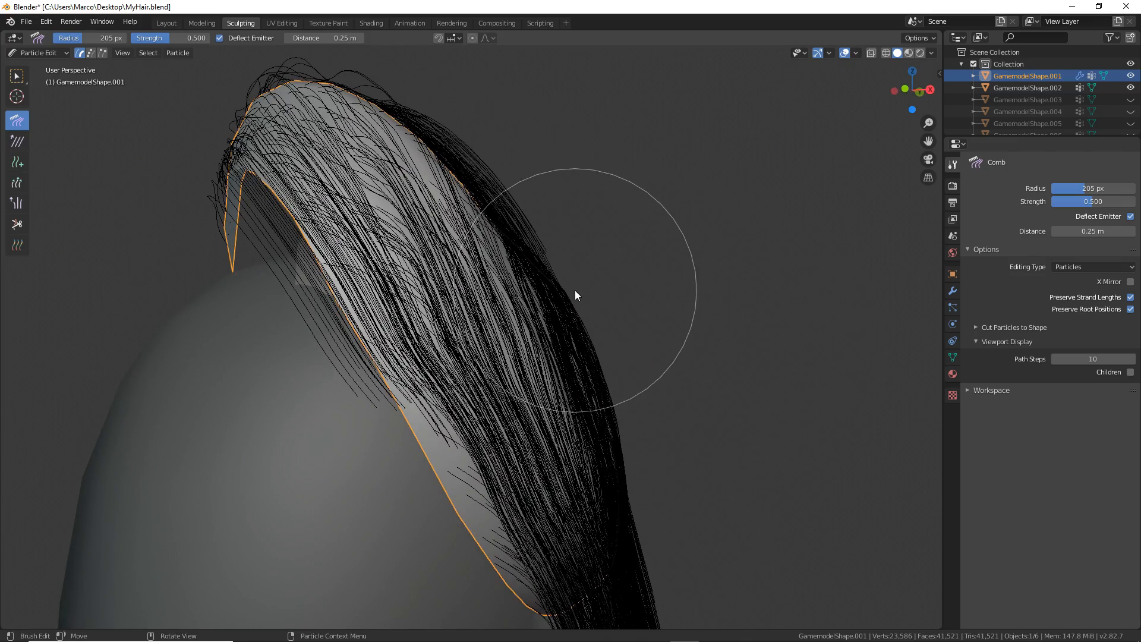
mouse_move(448, 190)
middle_mouse_down()
mouse_move(484, 205)
mouse_move(467, 204)
middle_mouse_up()
scroll(495, 282, "up", 1)
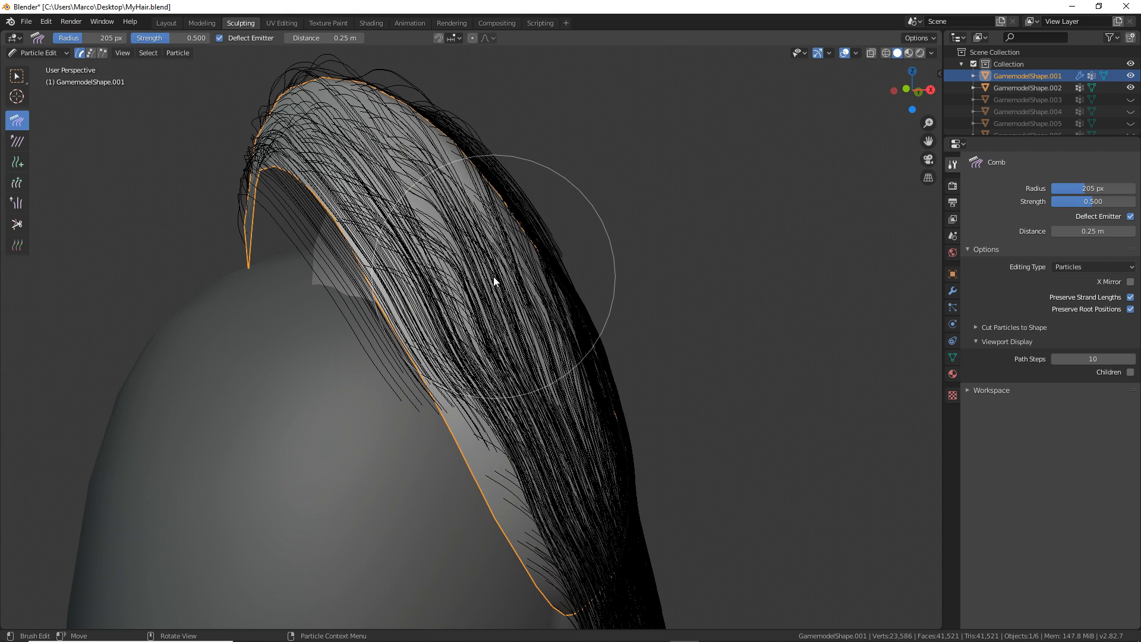
scroll(484, 248, "down", 1)
scroll(483, 252, "up", 1)
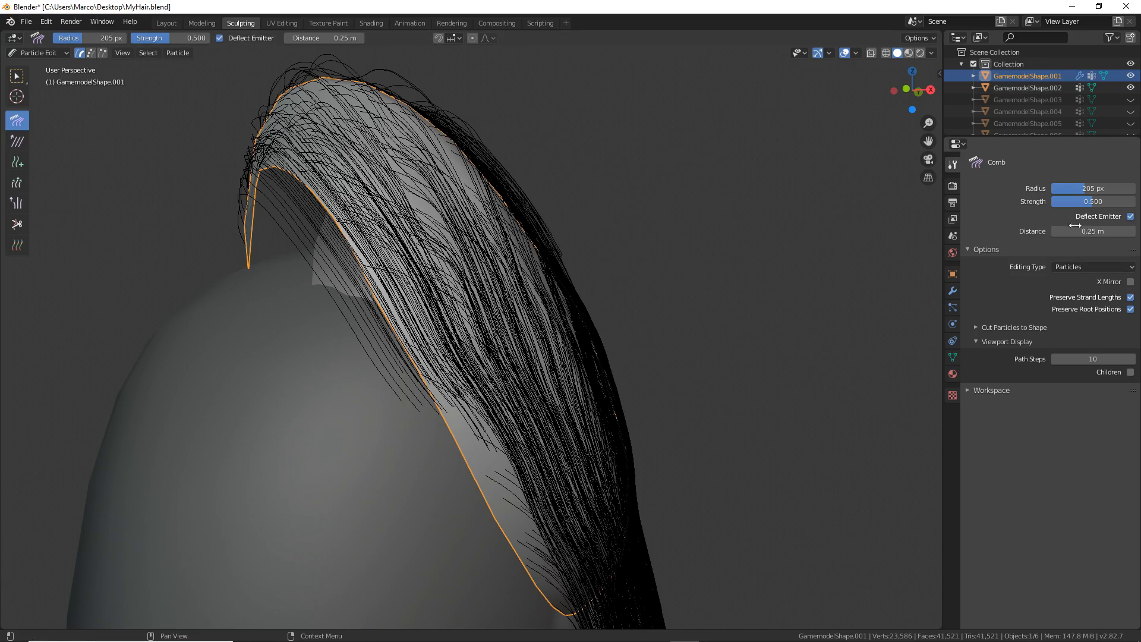
middle_click_drag(848, 273, 560, 205)
scroll(719, 289, "down", 3)
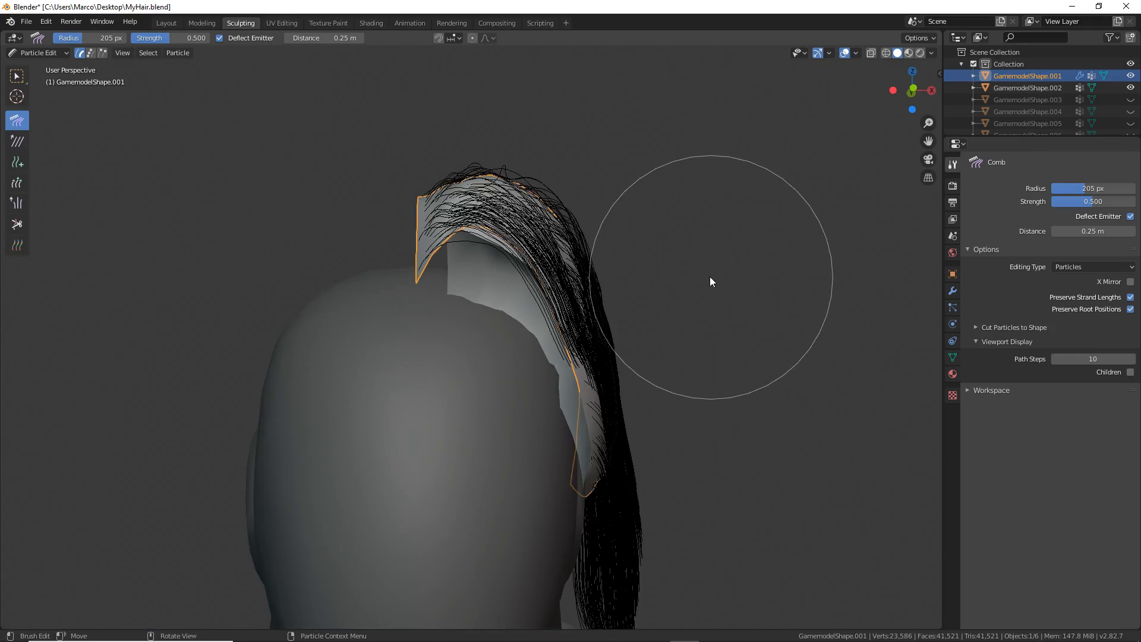
scroll(595, 244, "up", 1)
left_click_drag(596, 245, 617, 420)
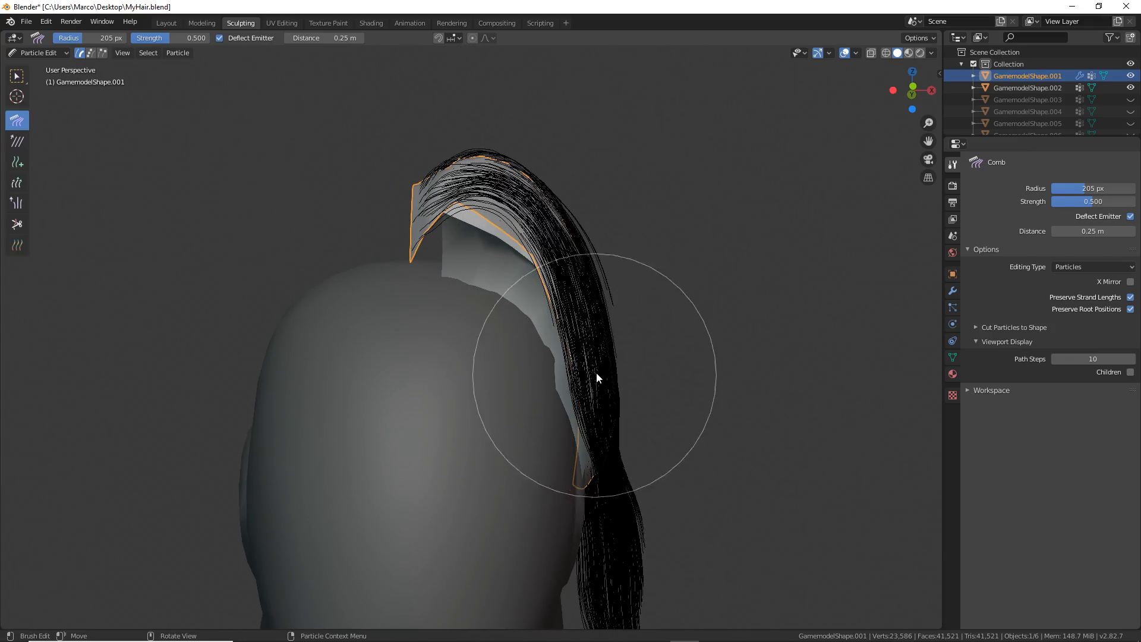
Step: Comb the hair from the strand's raised top end over its outer side and down toward its lower tip
scroll(597, 374, "up", 3)
middle_click_drag(597, 375, 530, 390)
middle_click_drag(224, 107, 586, 362)
mouse_move(420, 126)
left_mouse_down()
mouse_move(579, 148)
mouse_move(615, 267)
left_mouse_up()
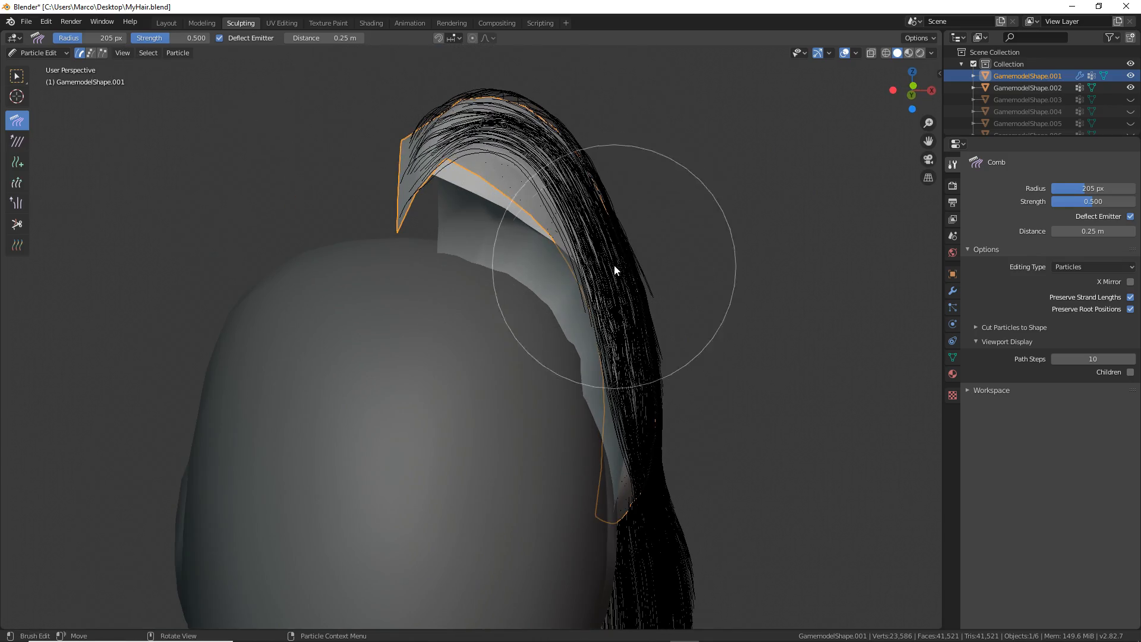
middle_click_drag(647, 234, 644, 209)
left_click_drag(624, 187, 670, 425)
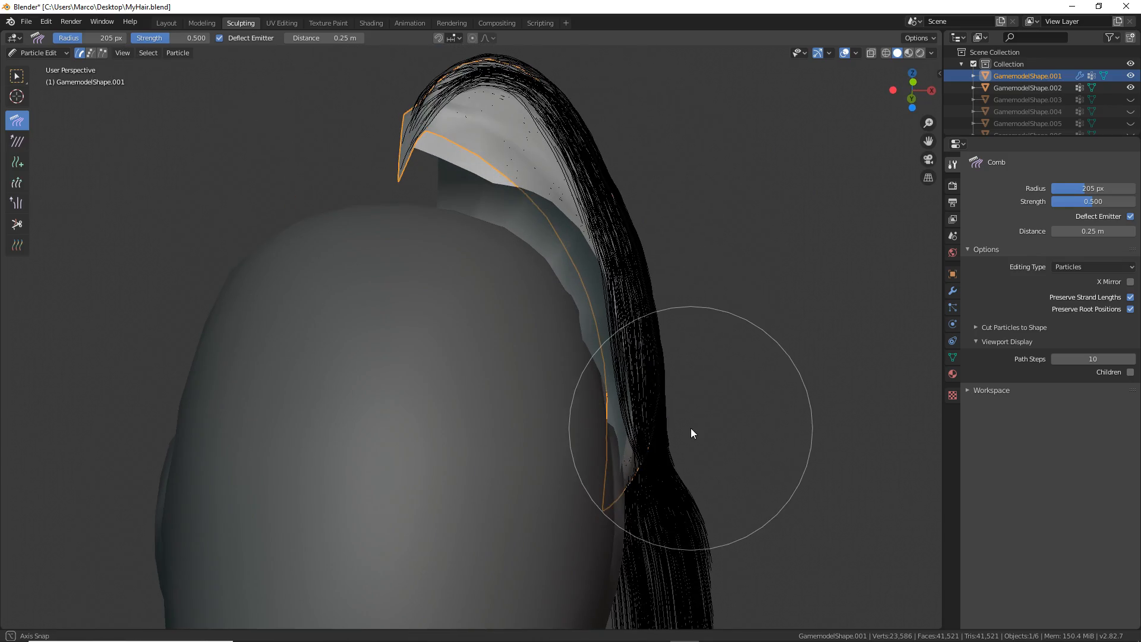
Step: Comb the stray hairs at the strand's raised top downward, and sweep the lower hair ends backward over the ear
mouse_move(691, 428)
middle_mouse_down()
mouse_move(636, 452)
mouse_move(597, 424)
mouse_move(636, 333)
mouse_move(588, 400)
mouse_move(657, 318)
mouse_move(644, 439)
mouse_move(668, 400)
mouse_move(636, 422)
mouse_move(604, 383)
mouse_move(621, 275)
mouse_move(530, 393)
mouse_move(541, 282)
mouse_move(572, 292)
mouse_move(581, 262)
middle_mouse_up()
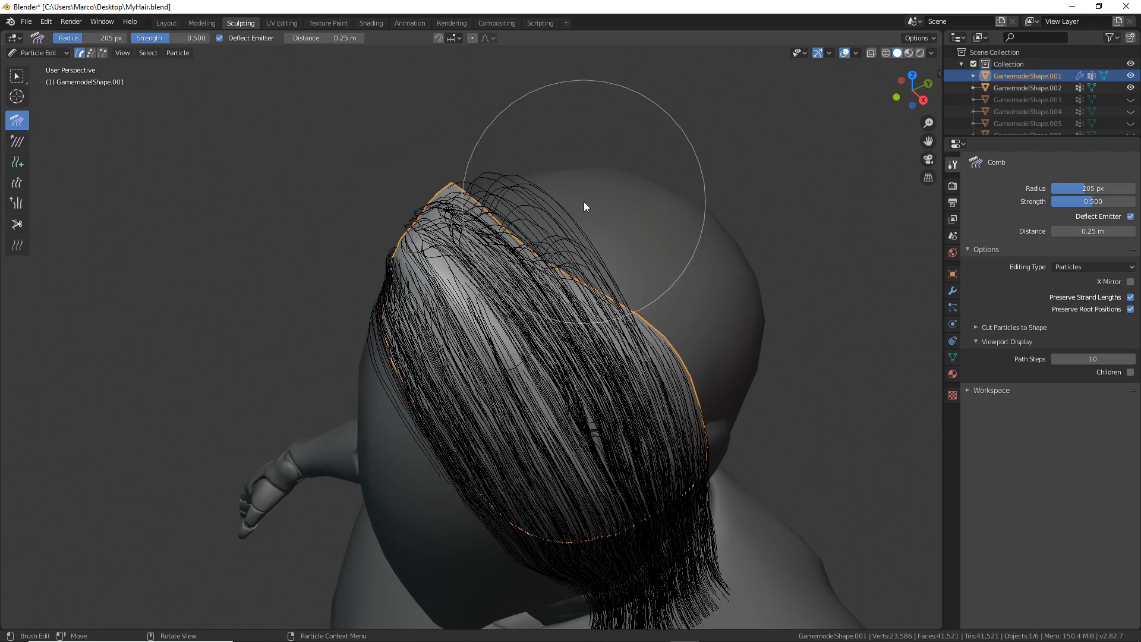
middle_click_drag(584, 202, 534, 88)
mouse_move(533, 88)
left_mouse_down()
mouse_move(559, 135)
mouse_move(623, 191)
mouse_move(702, 300)
left_mouse_up()
middle_click_drag(702, 300, 680, 194)
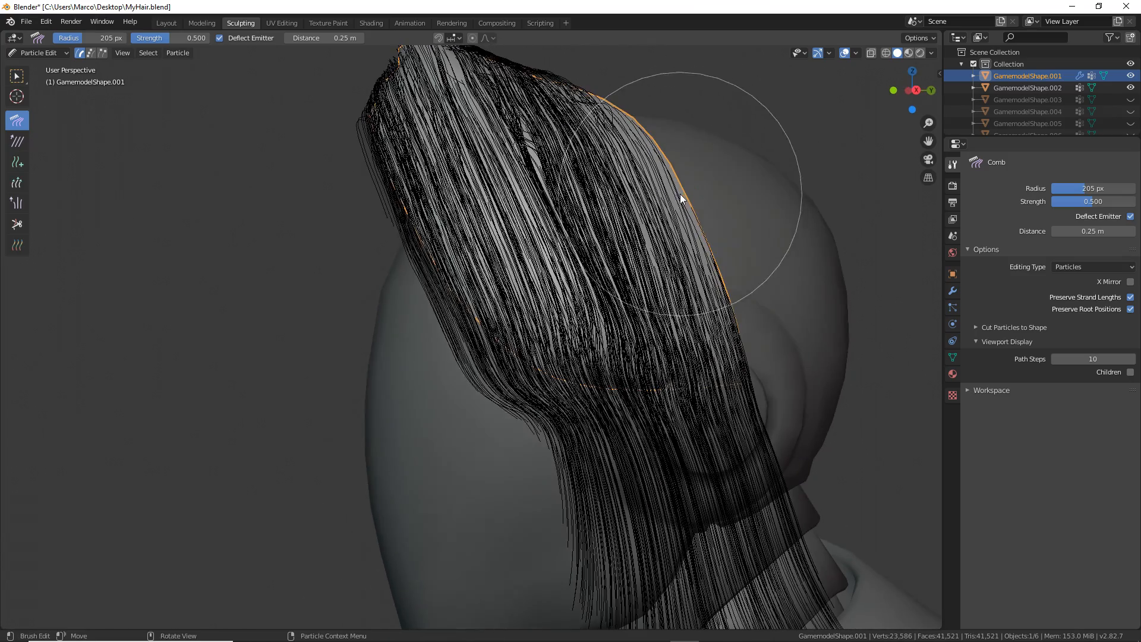
mouse_move(491, 420)
left_mouse_down()
mouse_move(616, 453)
mouse_move(770, 441)
left_mouse_up()
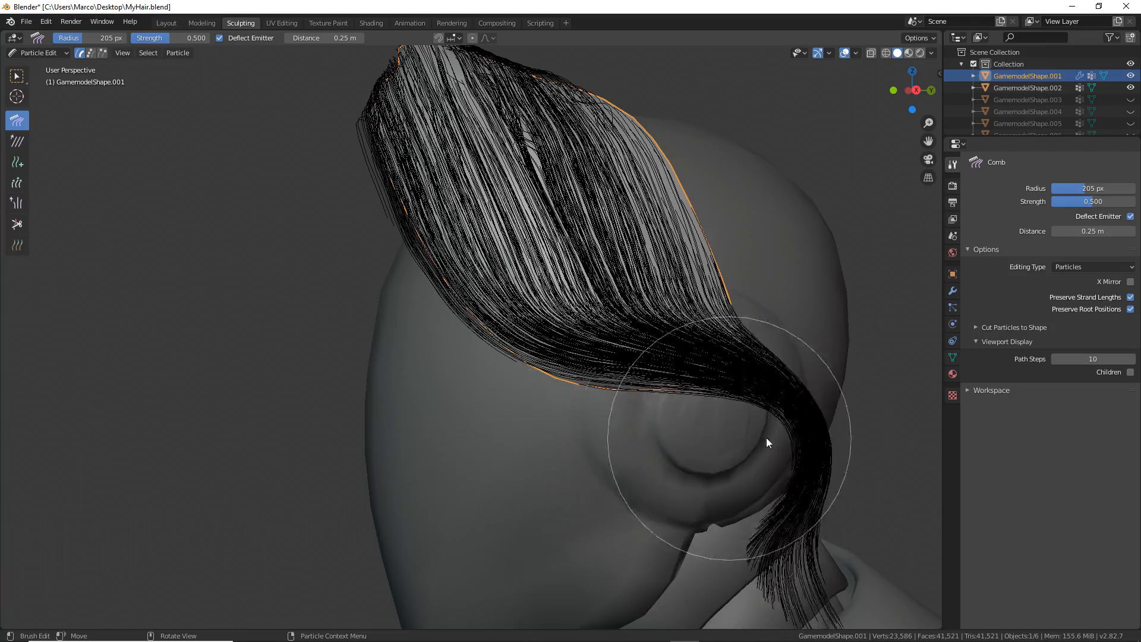
Step: Comb the lower part of the hair further backward from several angles to gather it into a narrow lock behind the ear
mouse_move(770, 440)
middle_mouse_down()
mouse_move(612, 448)
mouse_move(386, 382)
middle_mouse_up()
middle_click_drag(297, 482, 496, 377)
left_click_drag(497, 377, 619, 328)
mouse_move(447, 368)
left_mouse_down()
mouse_move(492, 366)
mouse_move(571, 324)
left_mouse_up()
mouse_move(571, 339)
middle_mouse_down()
mouse_move(667, 354)
mouse_move(666, 366)
mouse_move(381, 349)
middle_mouse_up()
mouse_move(381, 349)
left_mouse_down()
mouse_move(632, 387)
mouse_move(693, 262)
mouse_move(665, 262)
mouse_move(684, 285)
left_mouse_up()
mouse_move(684, 284)
middle_mouse_down()
mouse_move(606, 247)
mouse_move(627, 267)
mouse_move(637, 319)
mouse_move(652, 311)
mouse_move(393, 209)
middle_mouse_up()
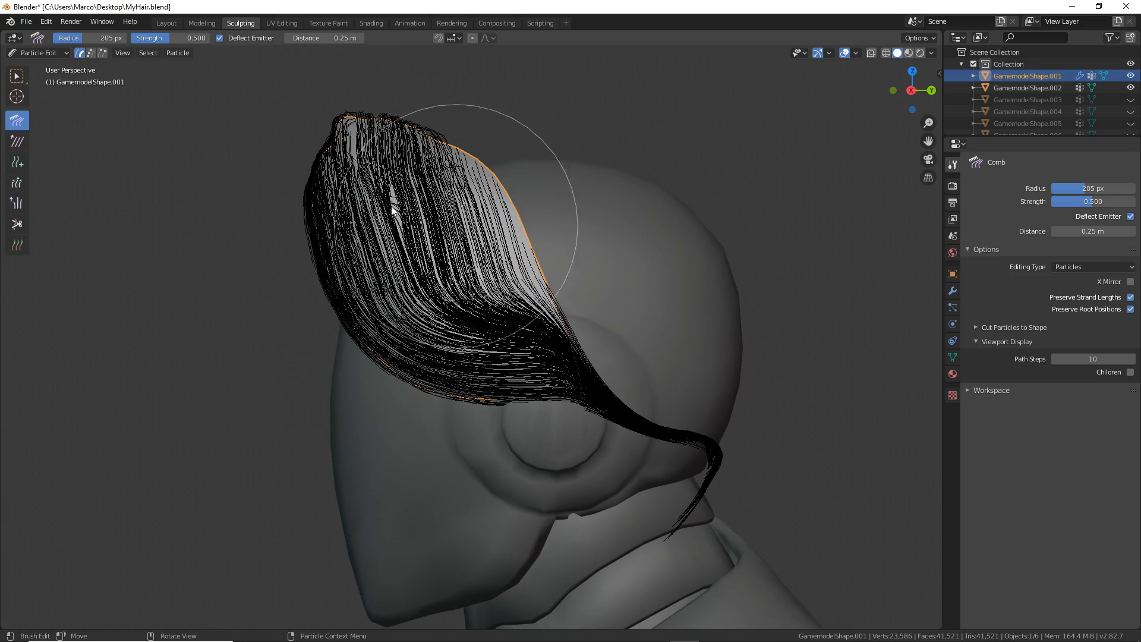
Step: Cut off the gathered hair ends just past the strand's lower tip above the ear with the Cut brush
left_click(17, 224)
scroll(517, 337, "up", 4)
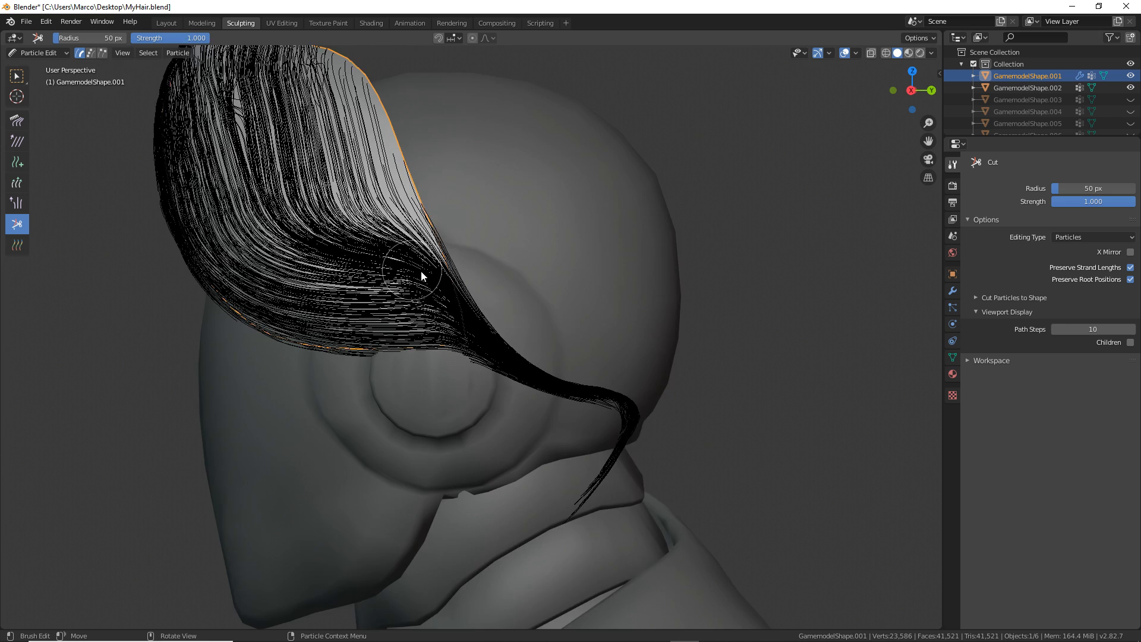
left_click_drag(467, 203, 533, 446)
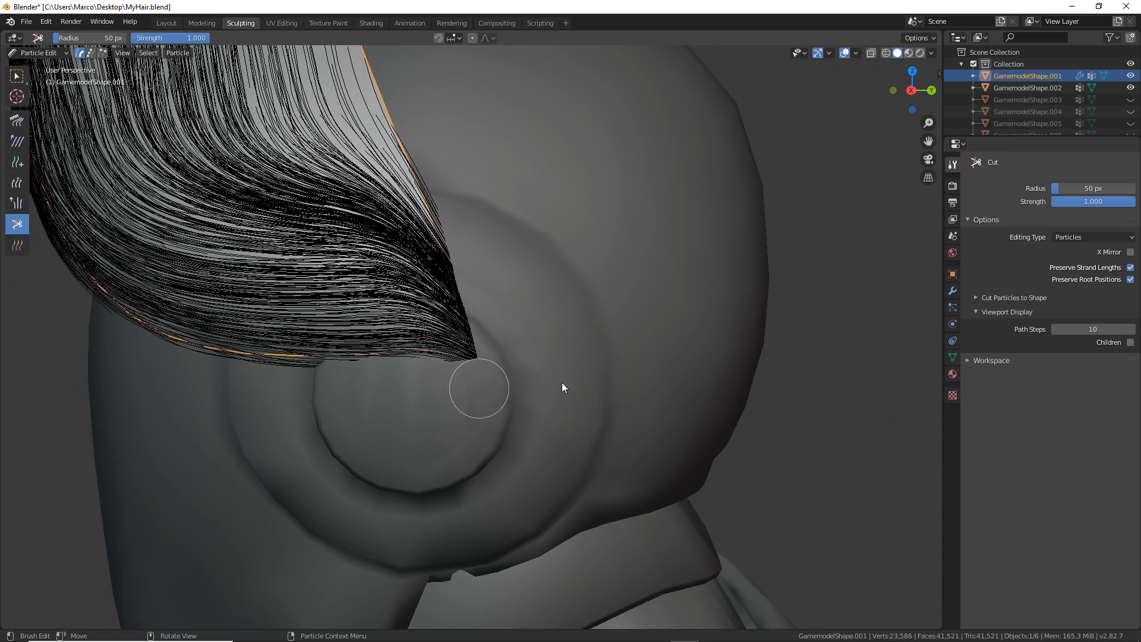
scroll(510, 354, "down", 6)
middle_click_drag(509, 355, 571, 370)
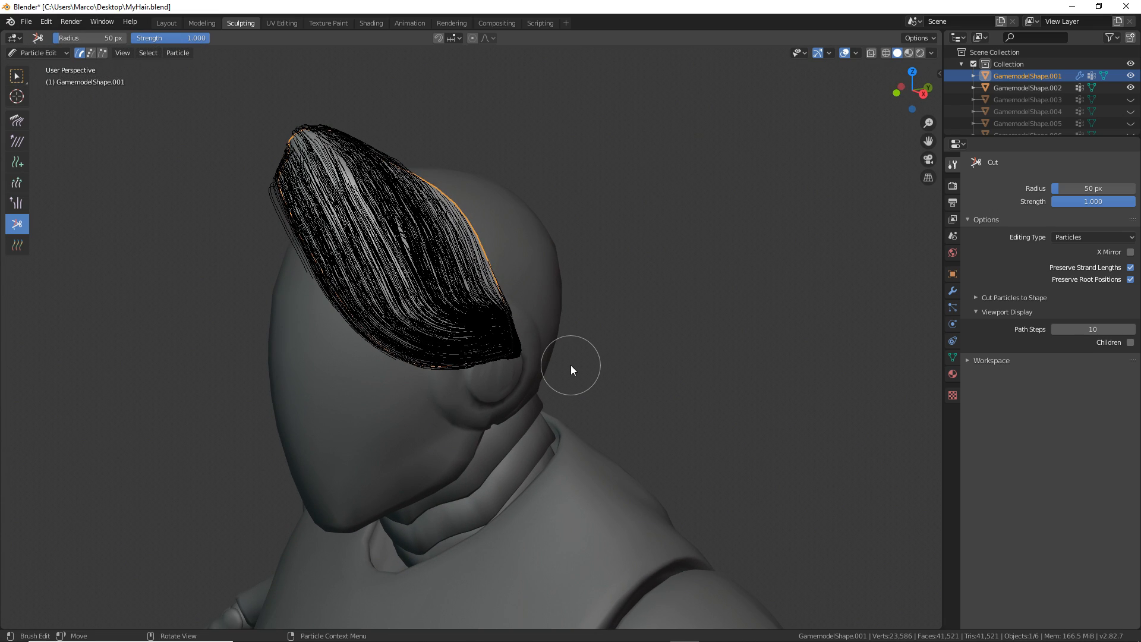
middle_click_drag(504, 283, 614, 243)
scroll(630, 290, "down", 2)
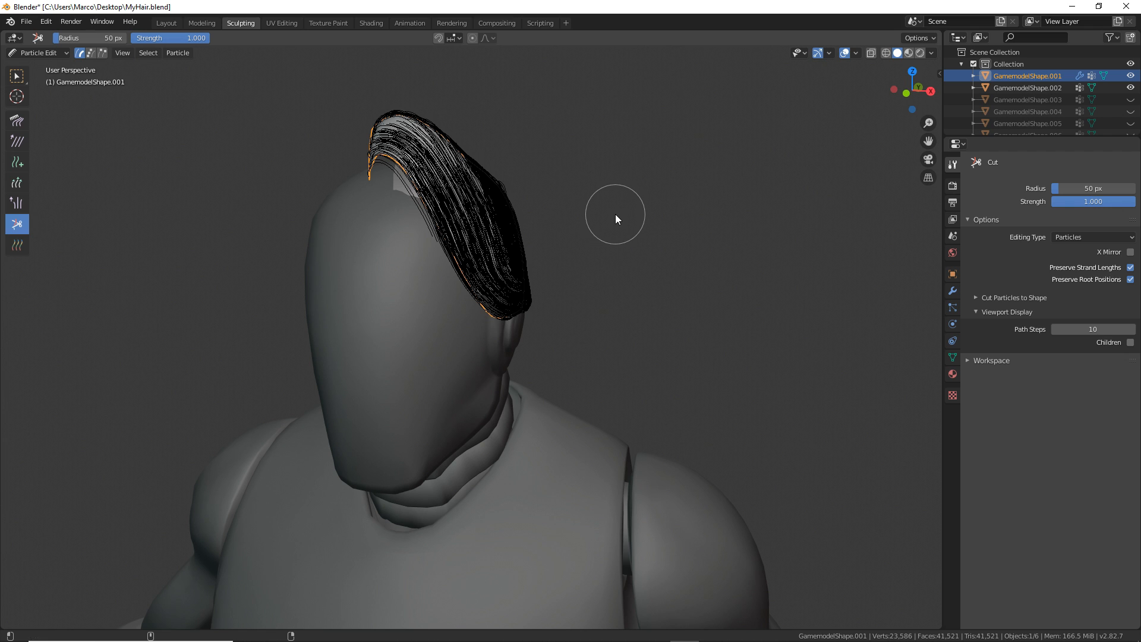
Step: Switch to Unreal Engine to check the MyHair groom asset's source file, and return to Blender
key("super")
left_click(717, 636)
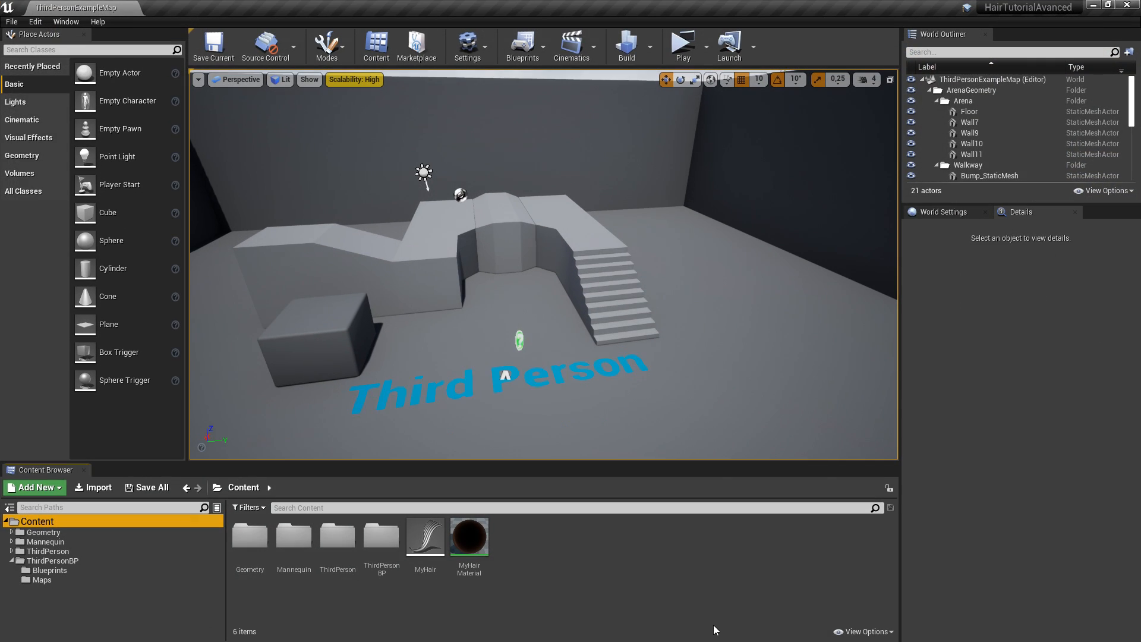
left_click(425, 538)
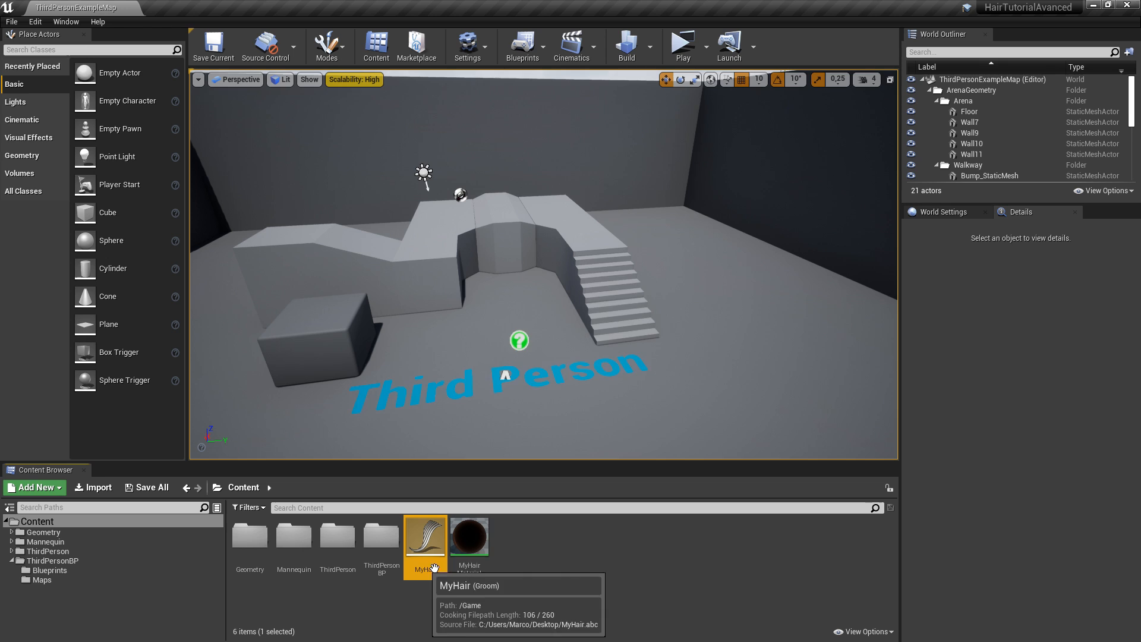
left_click(1093, 6)
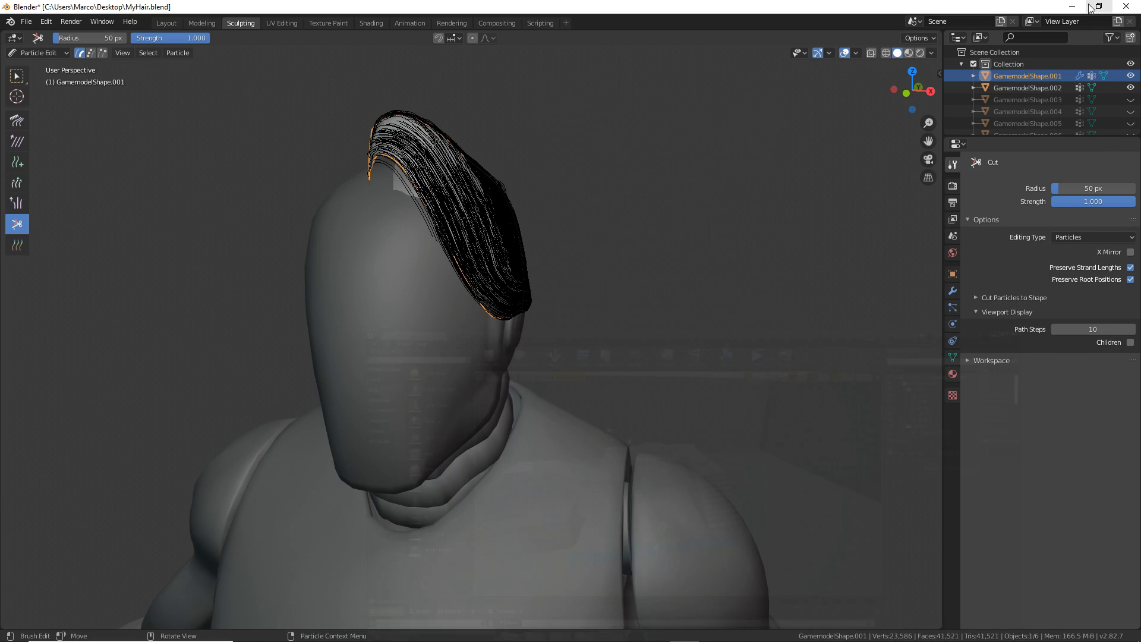
Step: Export the hair in Alembic format to the Desktop, overwriting MyHair.abc and keeping the current export options
middle_click_drag(651, 217, 550, 199)
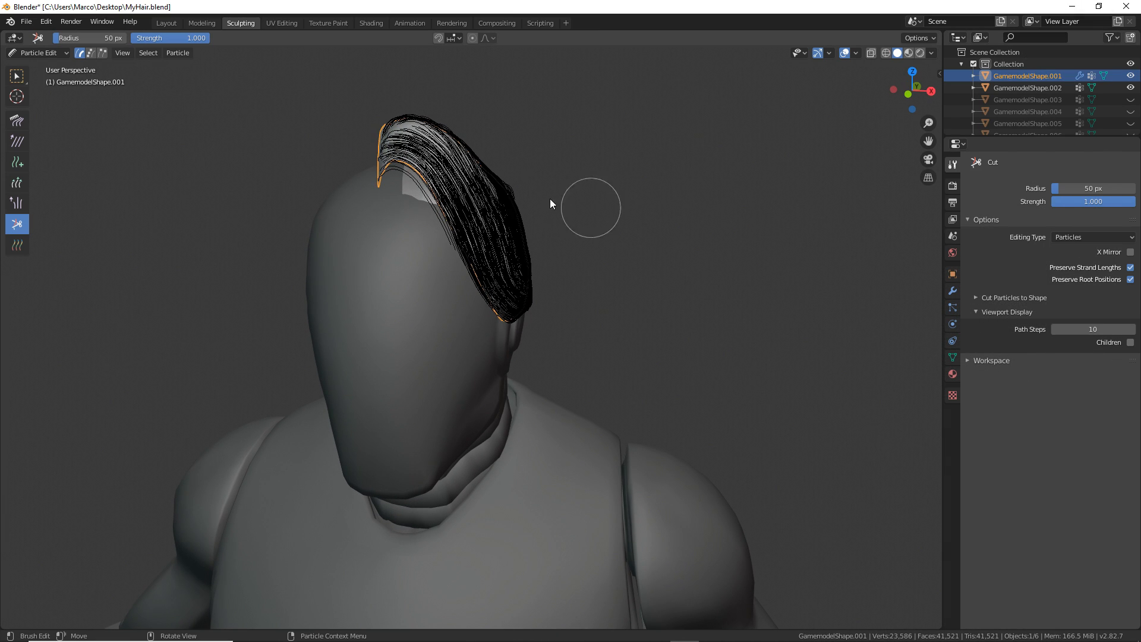
left_click(26, 22)
mouse_move(111, 182)
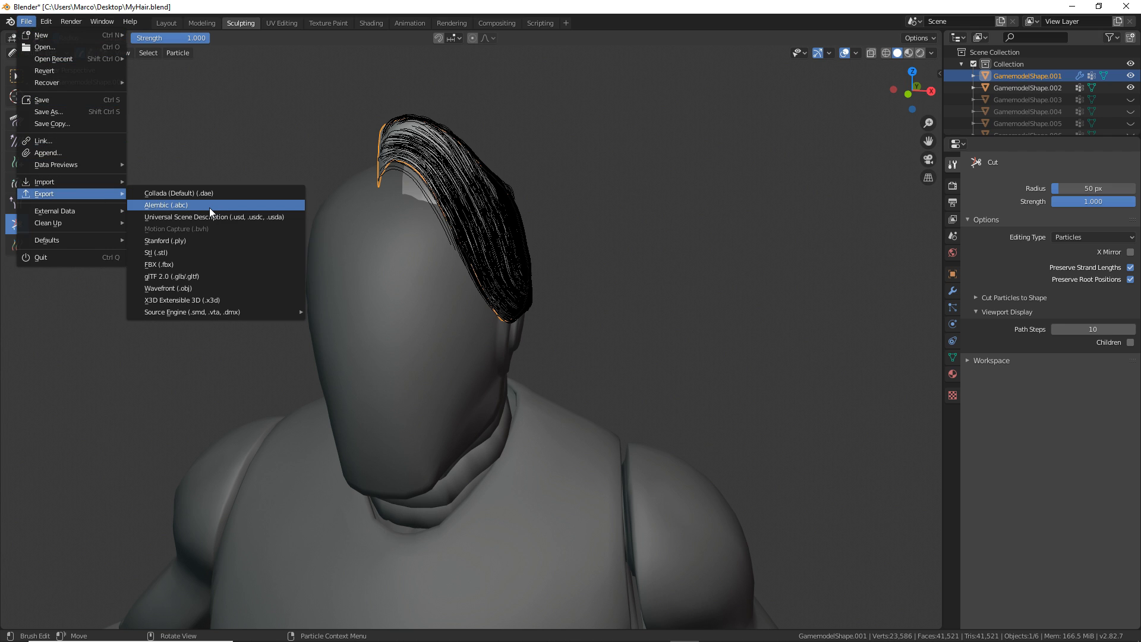
left_click(209, 208)
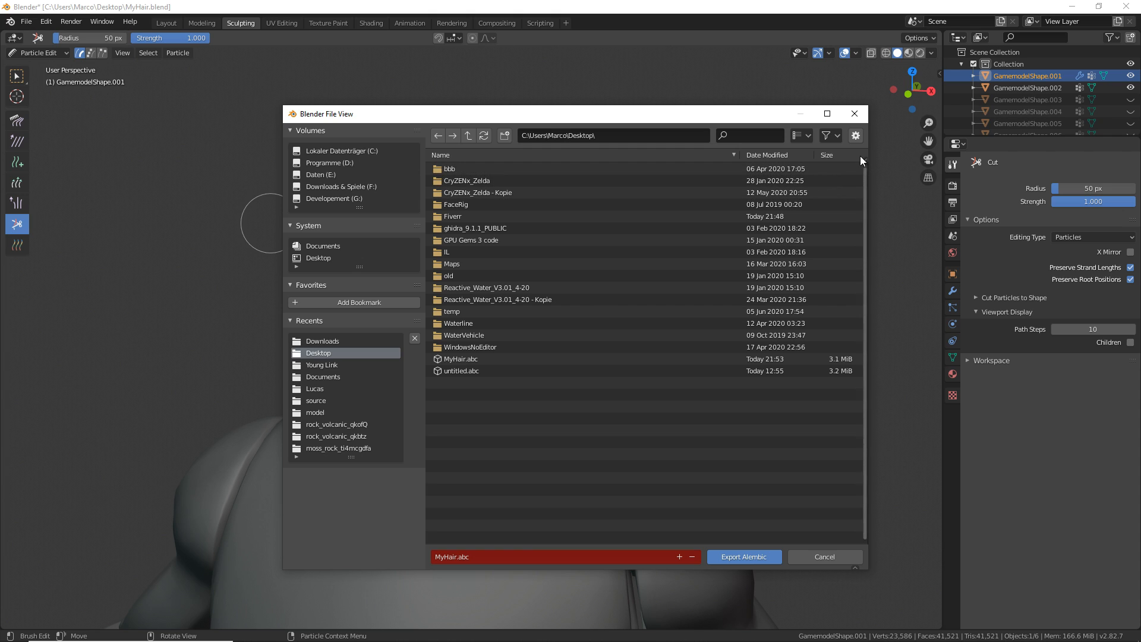
key("n")
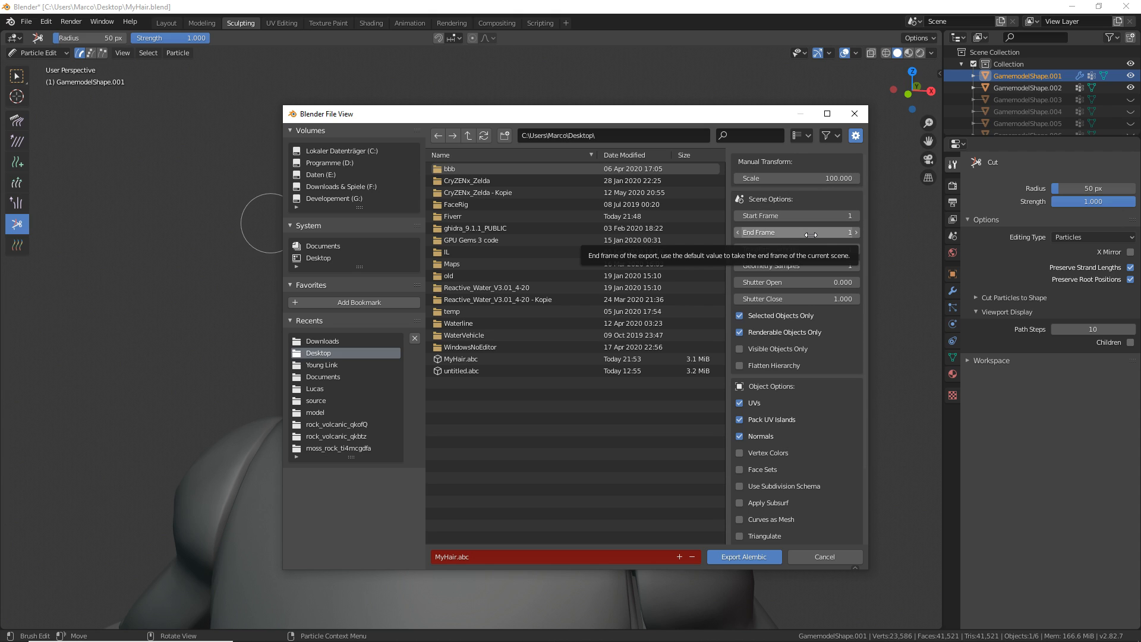
scroll(797, 436, "down", 6)
scroll(798, 322, "up", 5)
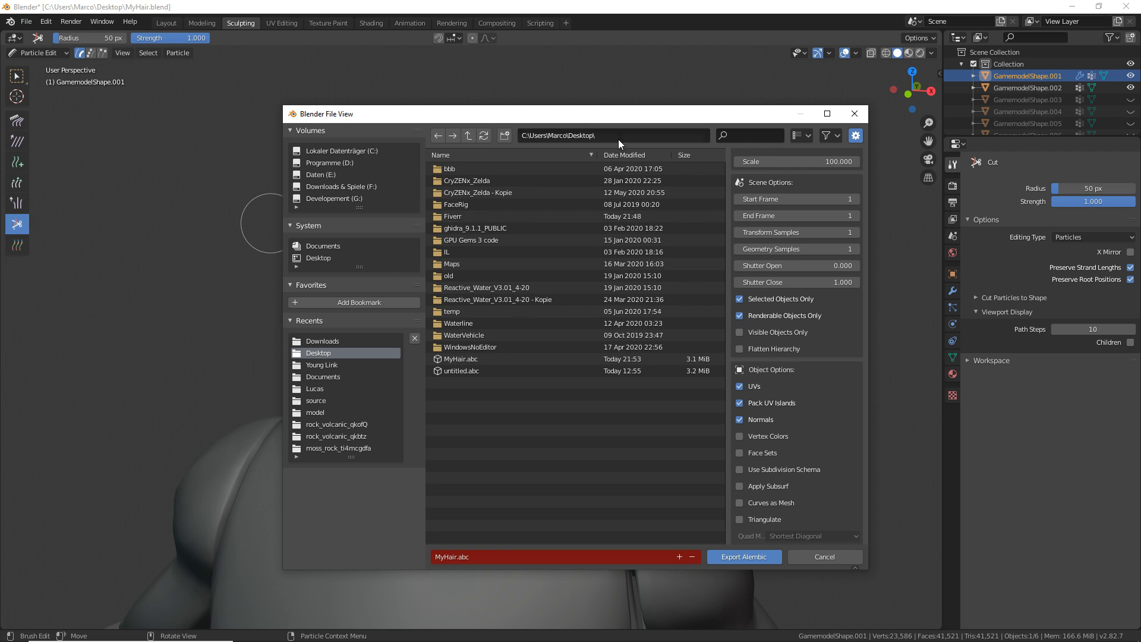
left_click(737, 556)
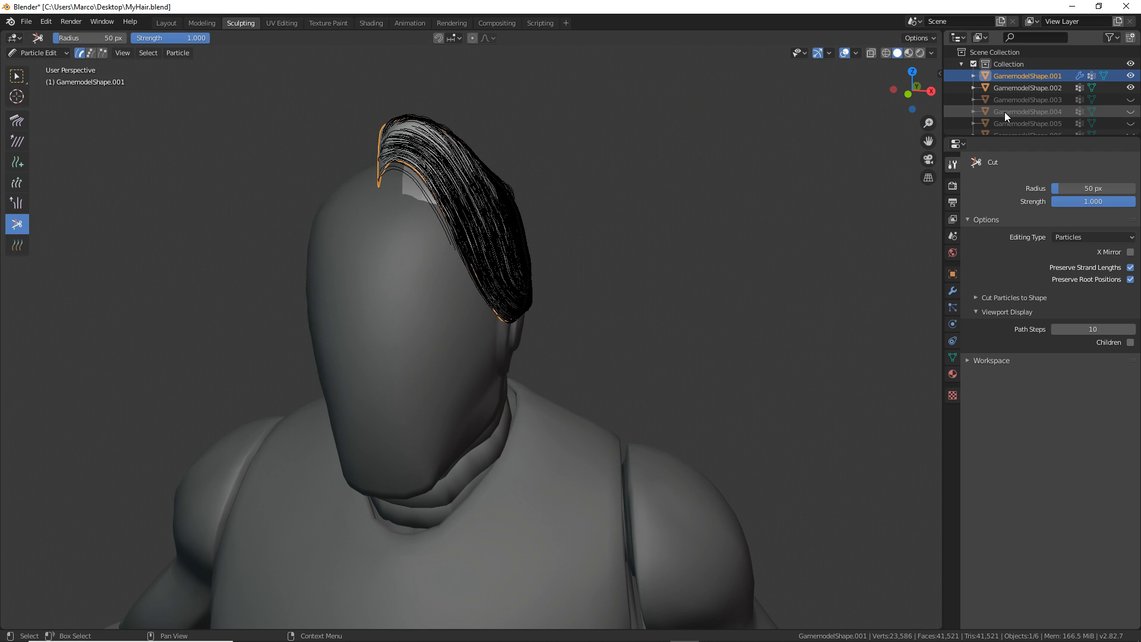
Step: Switch to Unreal Engine and reimport the MyHair groom asset with the existing import options
key("super")
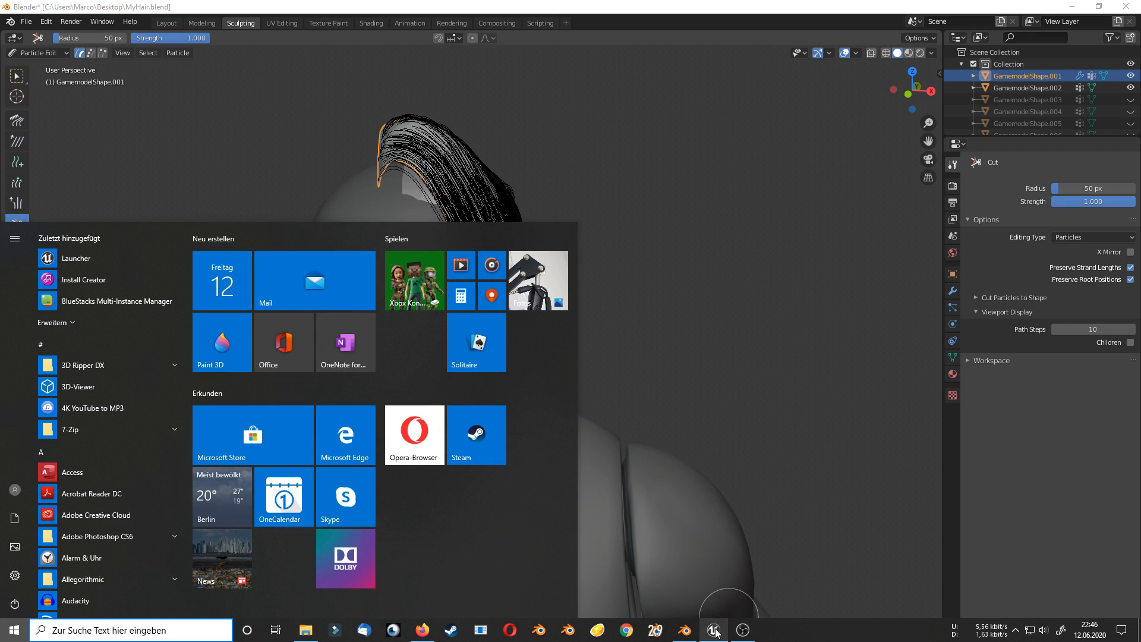
mouse_move(715, 632)
left_click(717, 573)
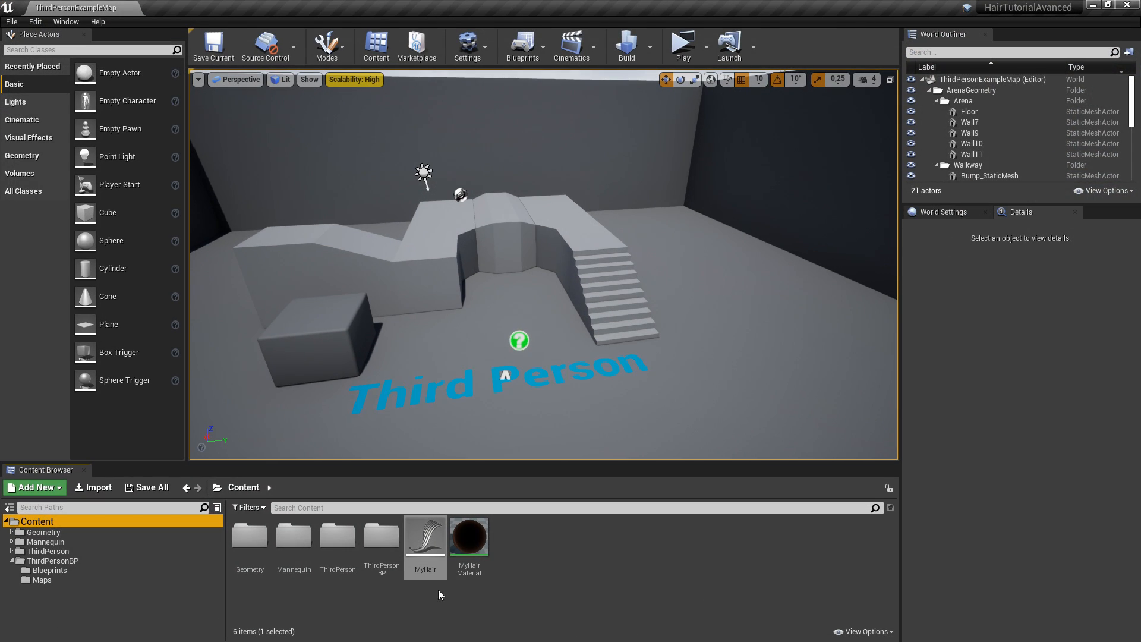
right_click(423, 531)
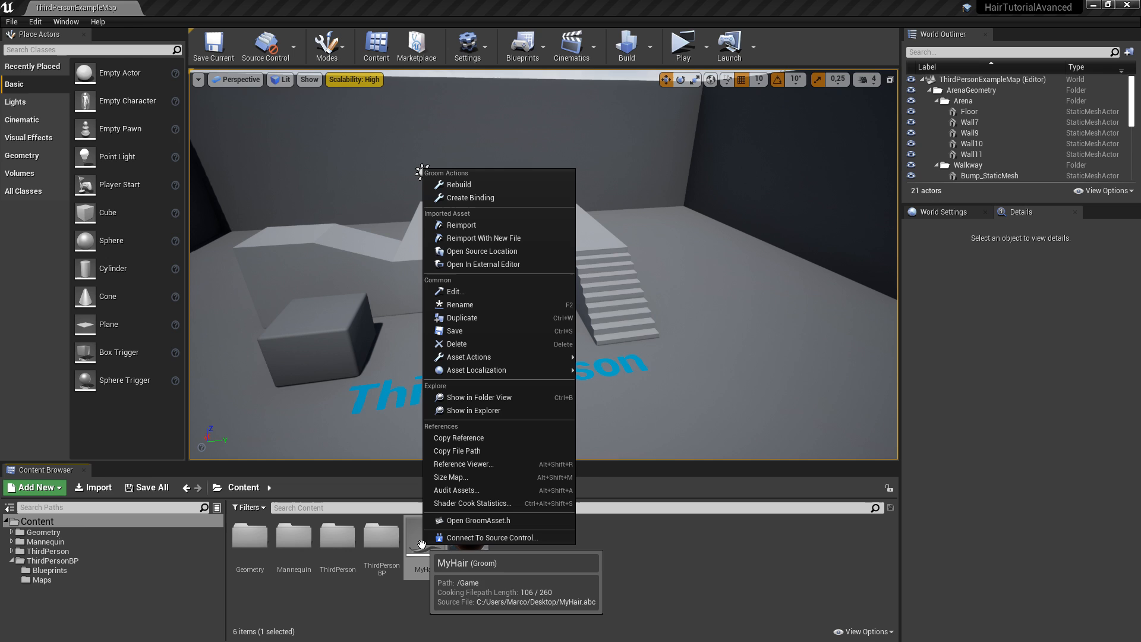
left_click(492, 224)
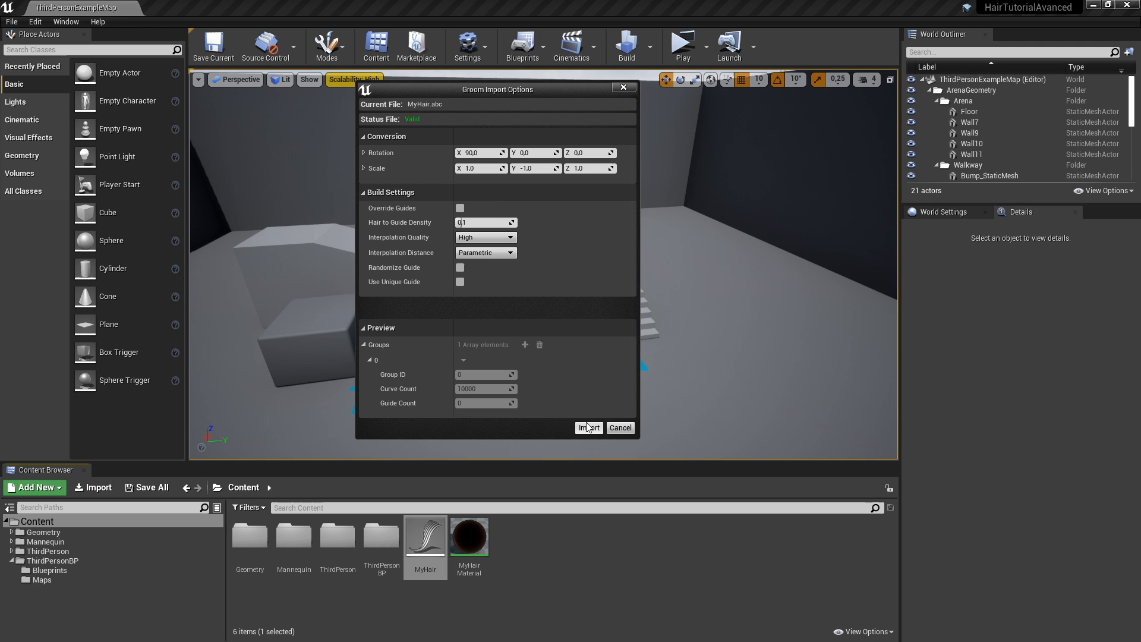
left_click(587, 427)
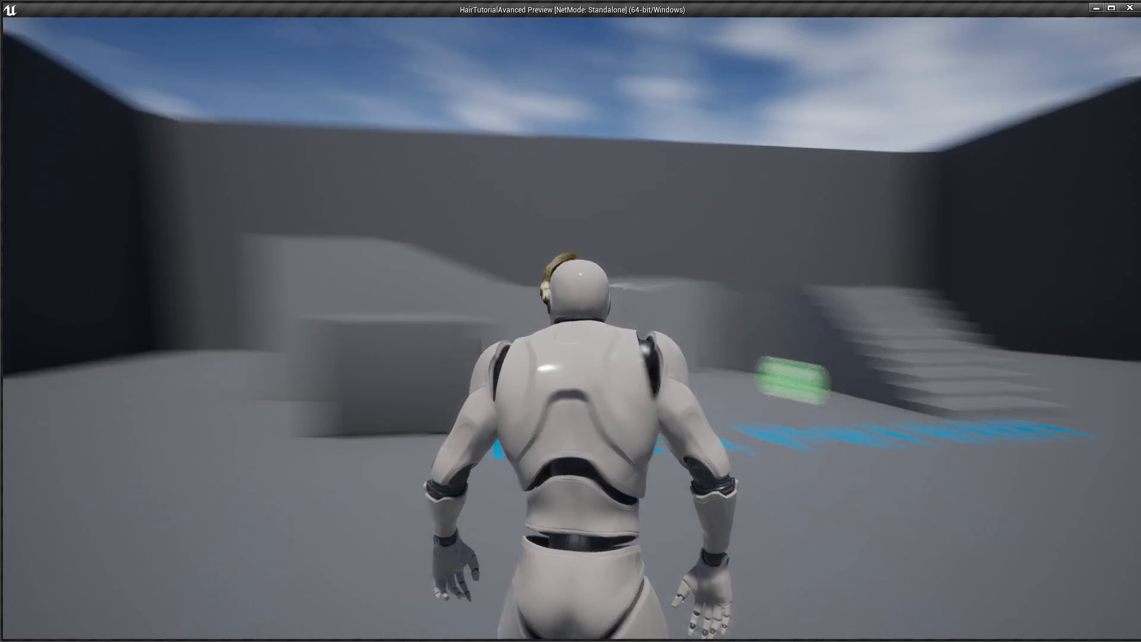
Step: Walk the character around in the game preview to inspect the hair, and end the preview
key("s")
key("w")
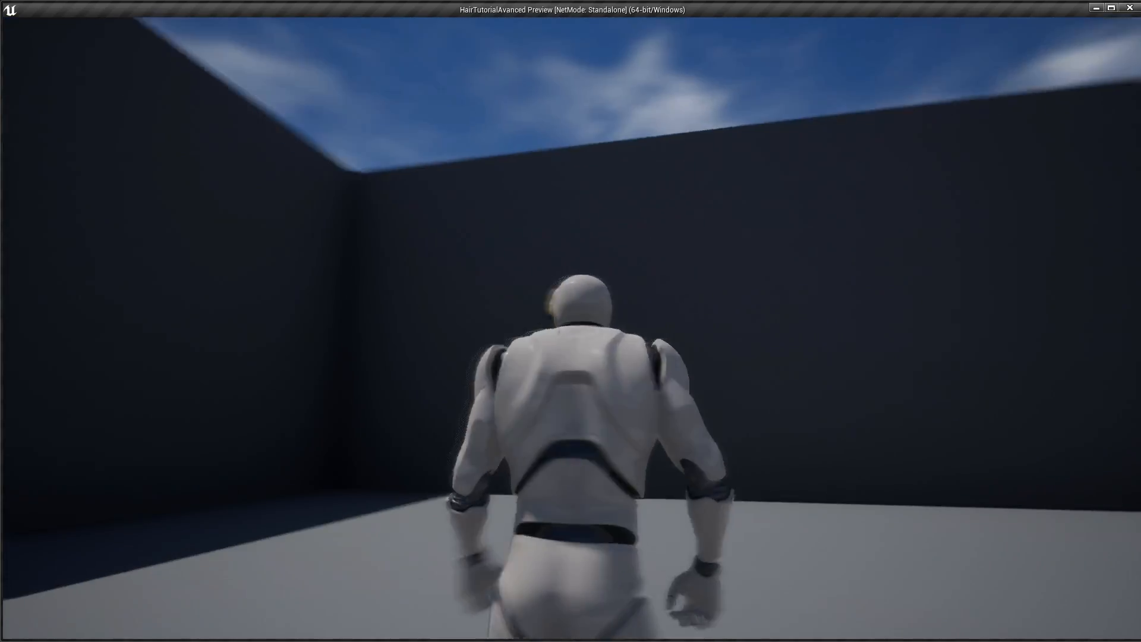
key("d")
key("w")
key("s")
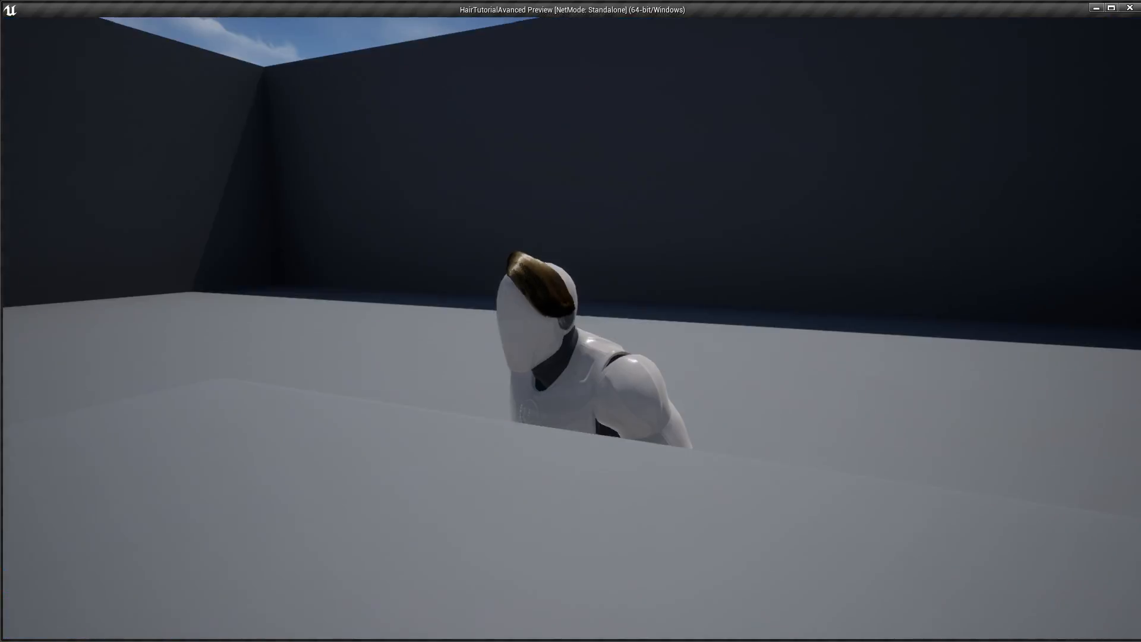
key("Escape")
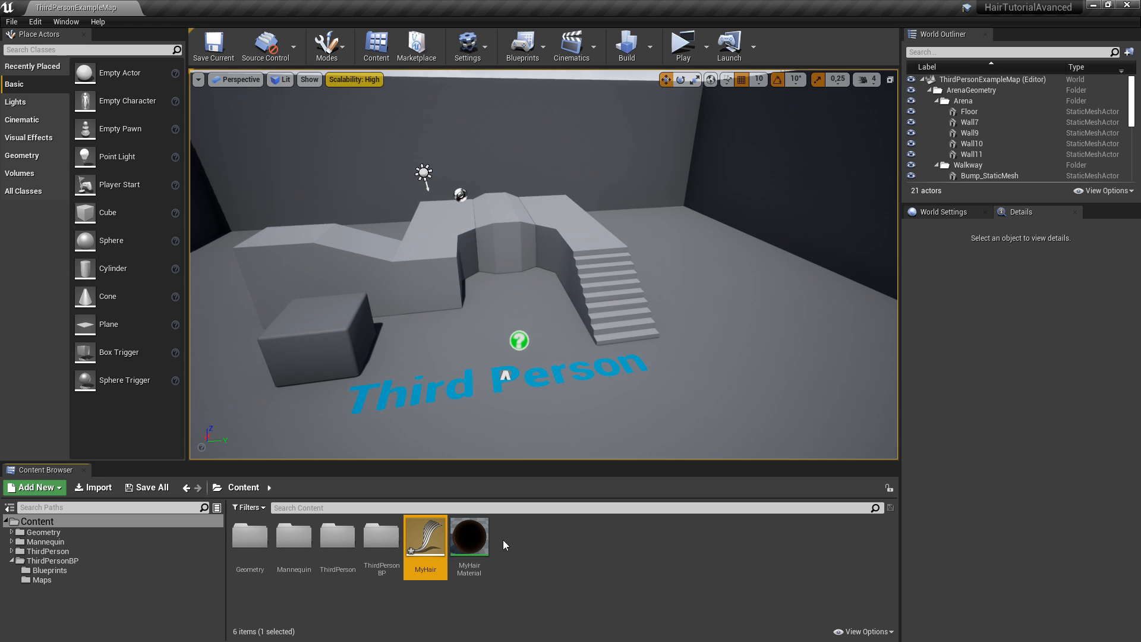
Step: Open the ThirdPersonCharacter blueprint and examine its Groom component's settings and the hair on the head in the viewport
left_click(113, 562)
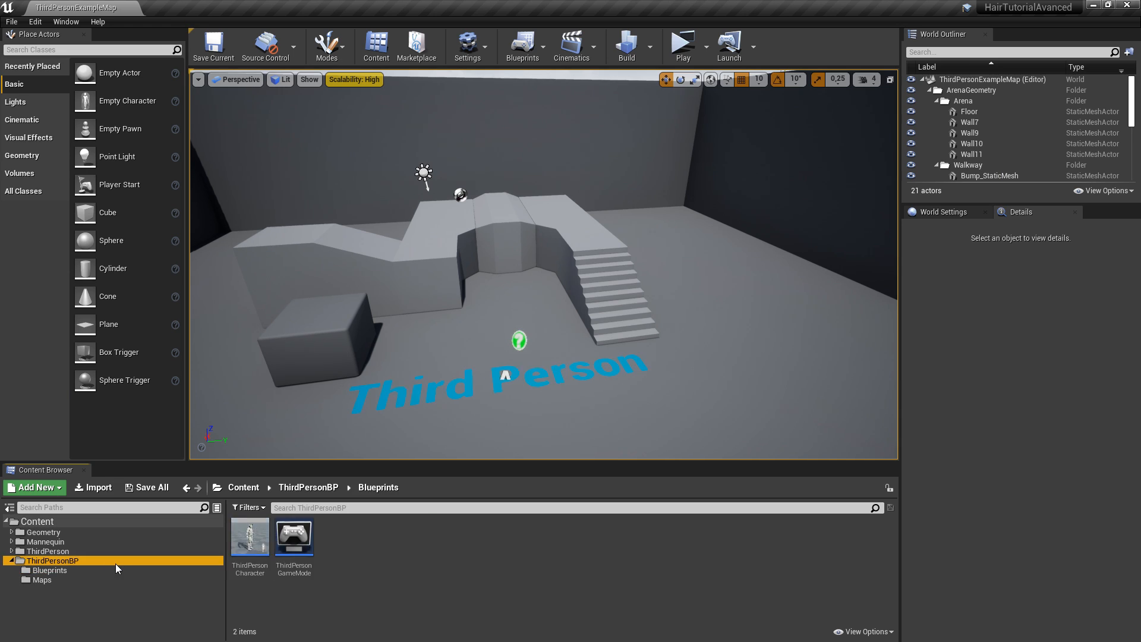
double_click(249, 538)
double_click(246, 537)
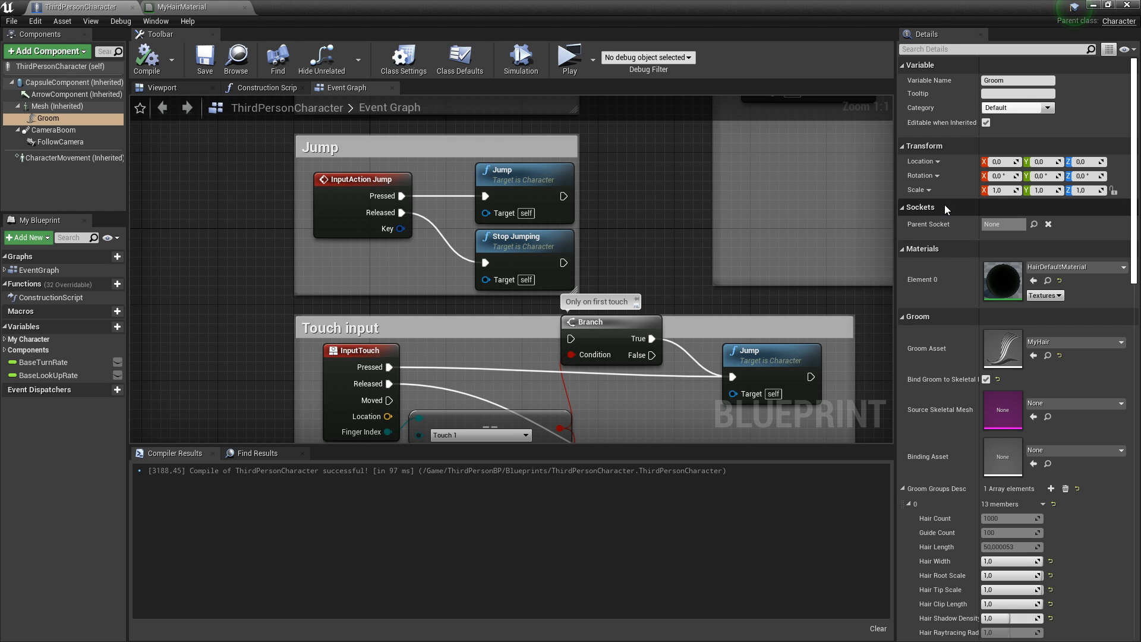
scroll(1090, 280, "down", 4)
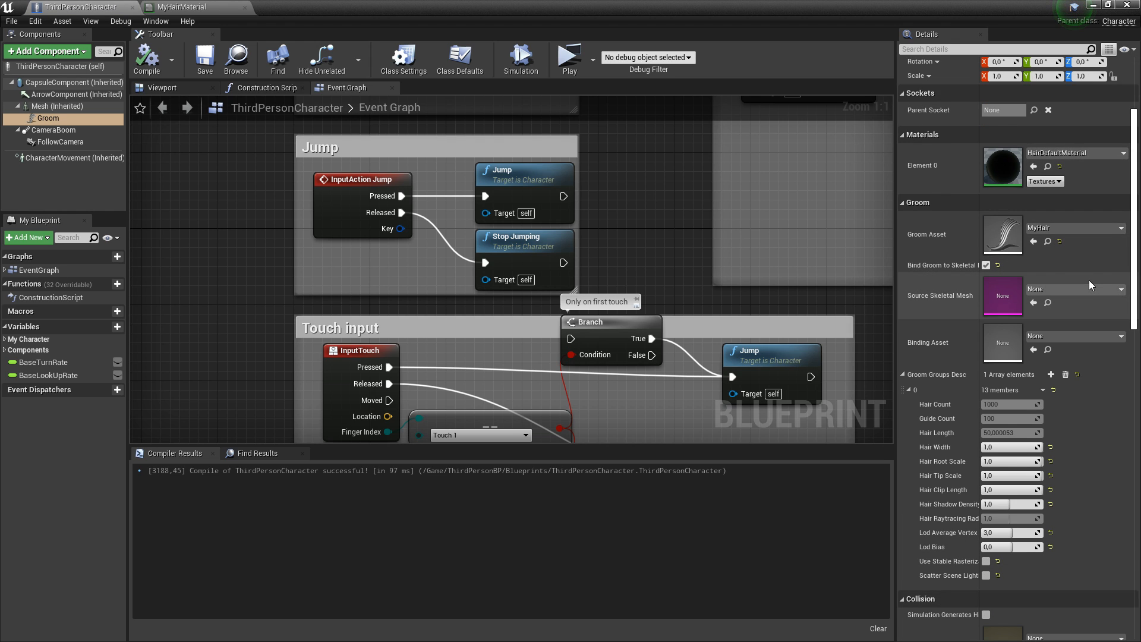
scroll(1089, 280, "down", 1)
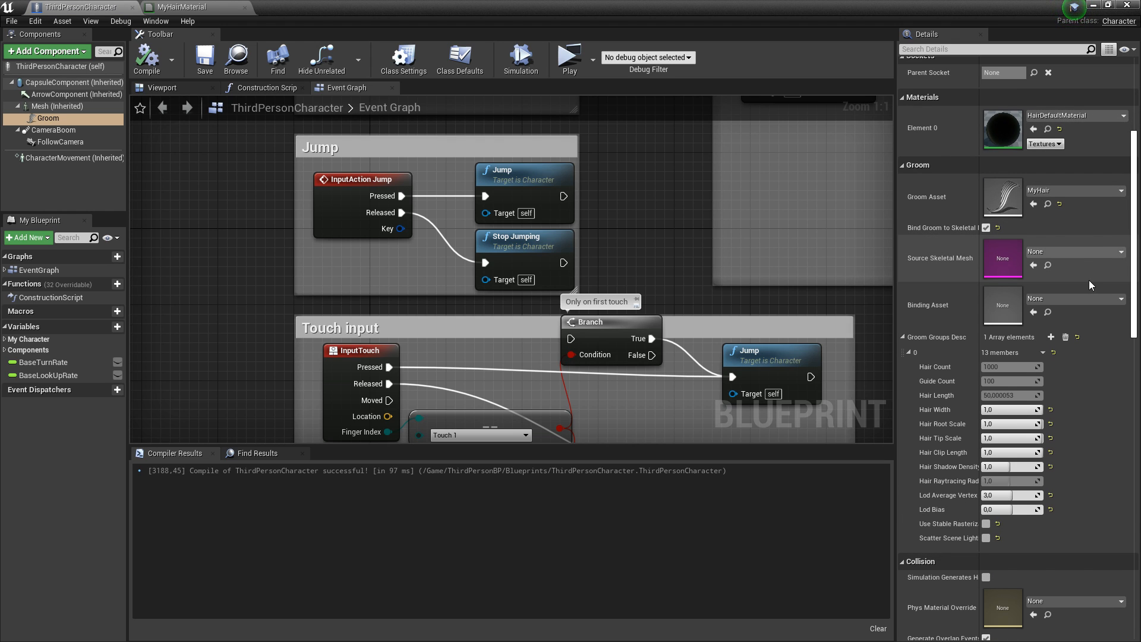
left_click(162, 88)
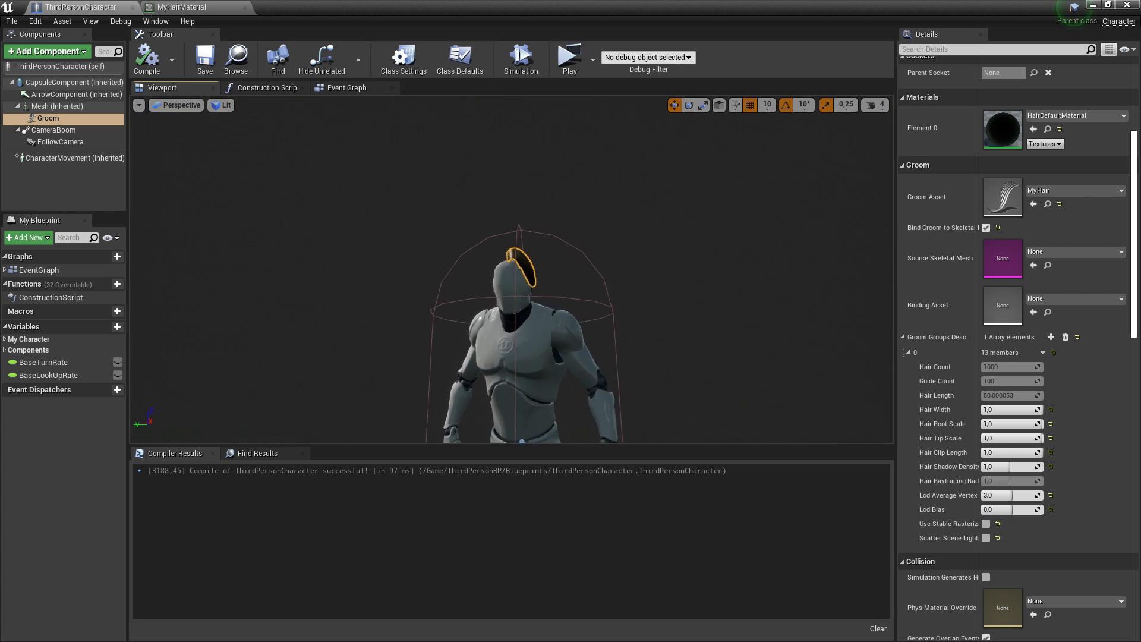
right_click_drag(512, 267, 624, 267)
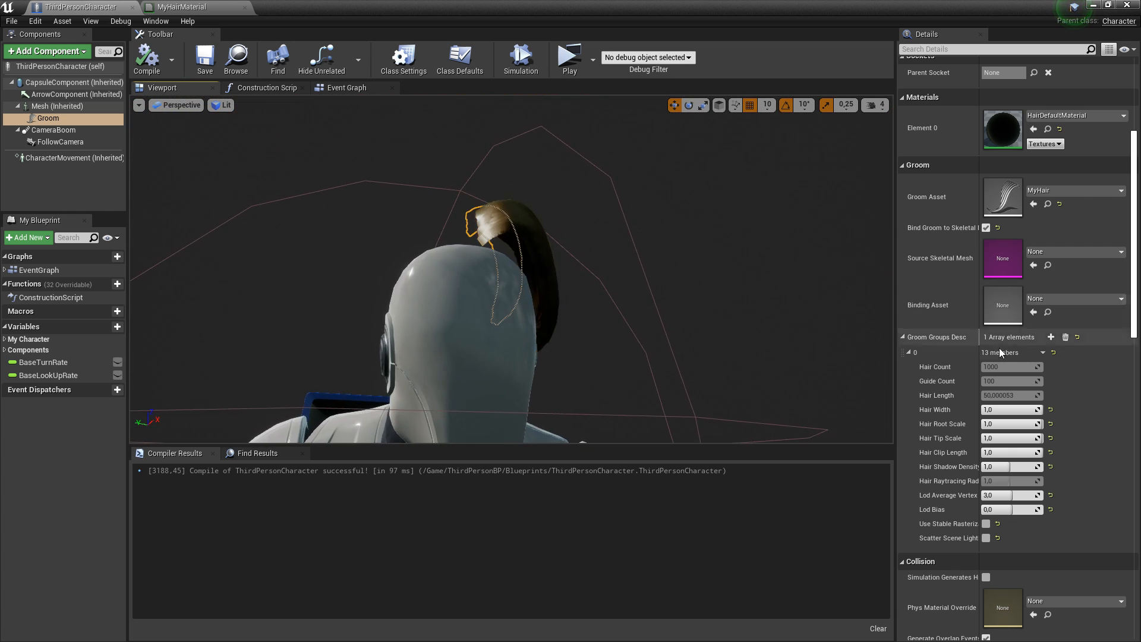
Step: Set the Groom component's hair width to 0.05 and its hair shadow density to 0.1
left_click(1012, 409)
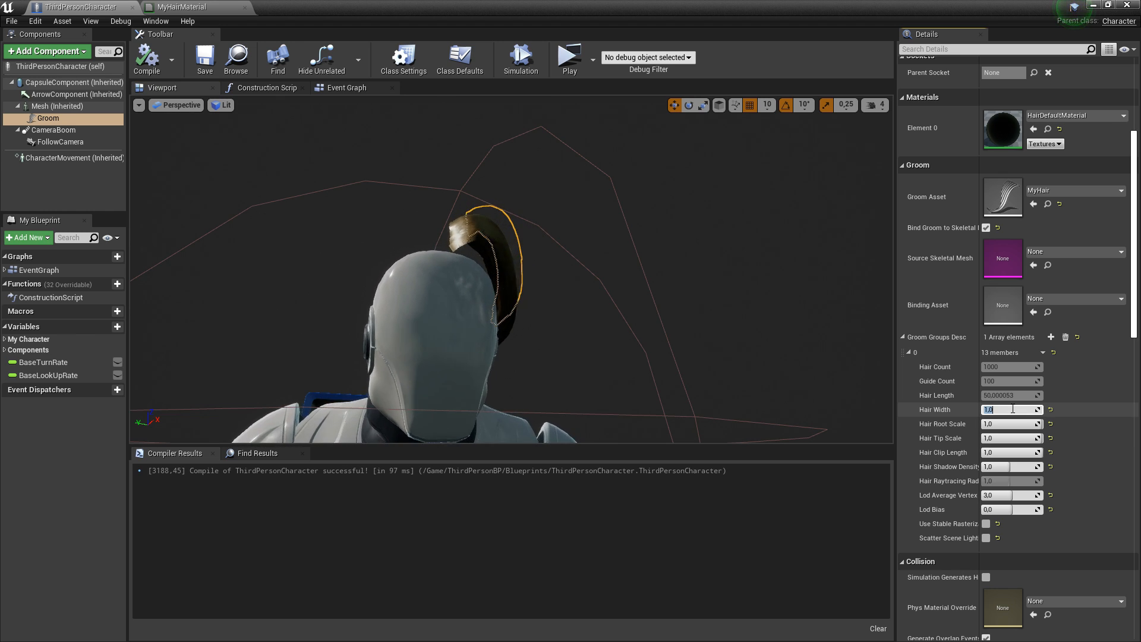
type("0")
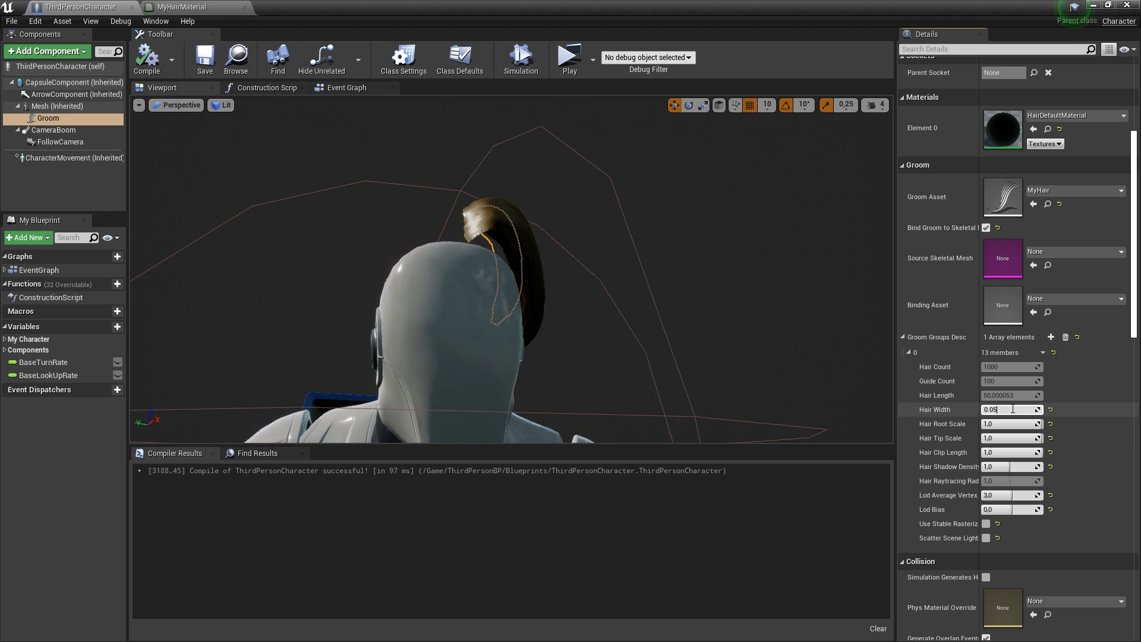
type(".05")
key("Return")
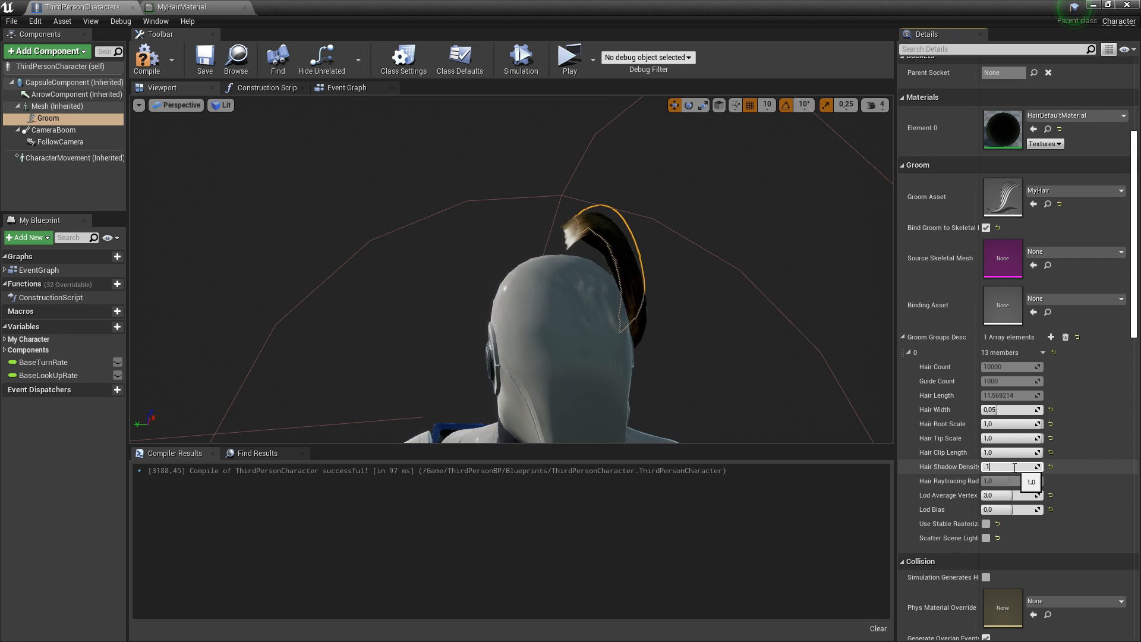
key("Return")
left_click_drag(803, 359, 642, 360, "alt")
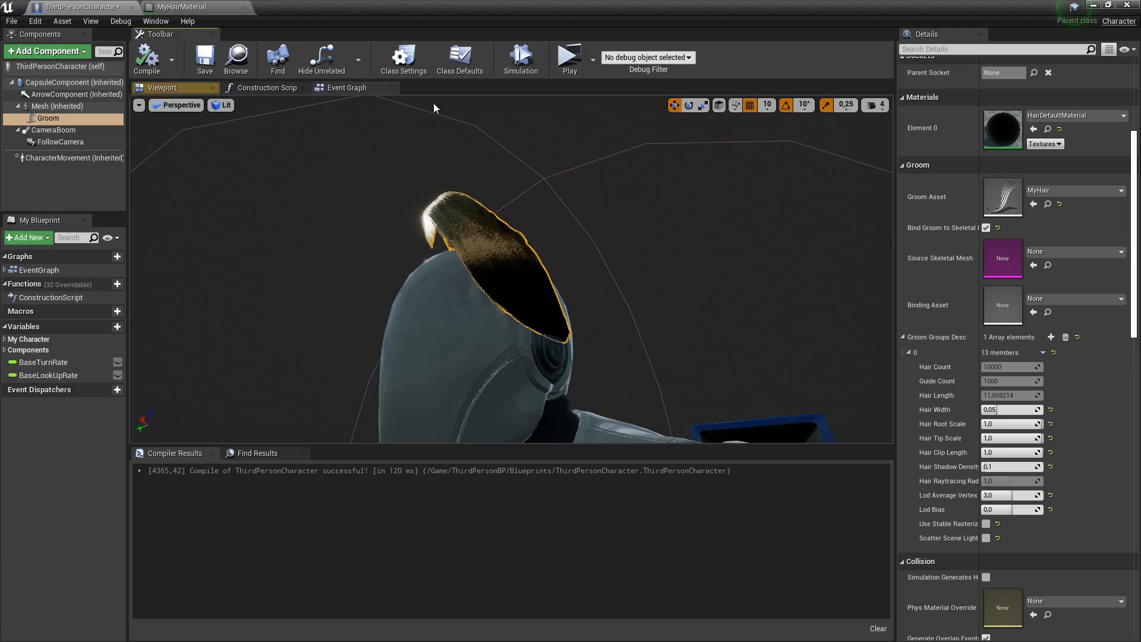
Step: Check the hair in the game preview, then set the Groom component's hair shadow density to 0.01 and compile the blueprint
left_click(569, 56)
key("s")
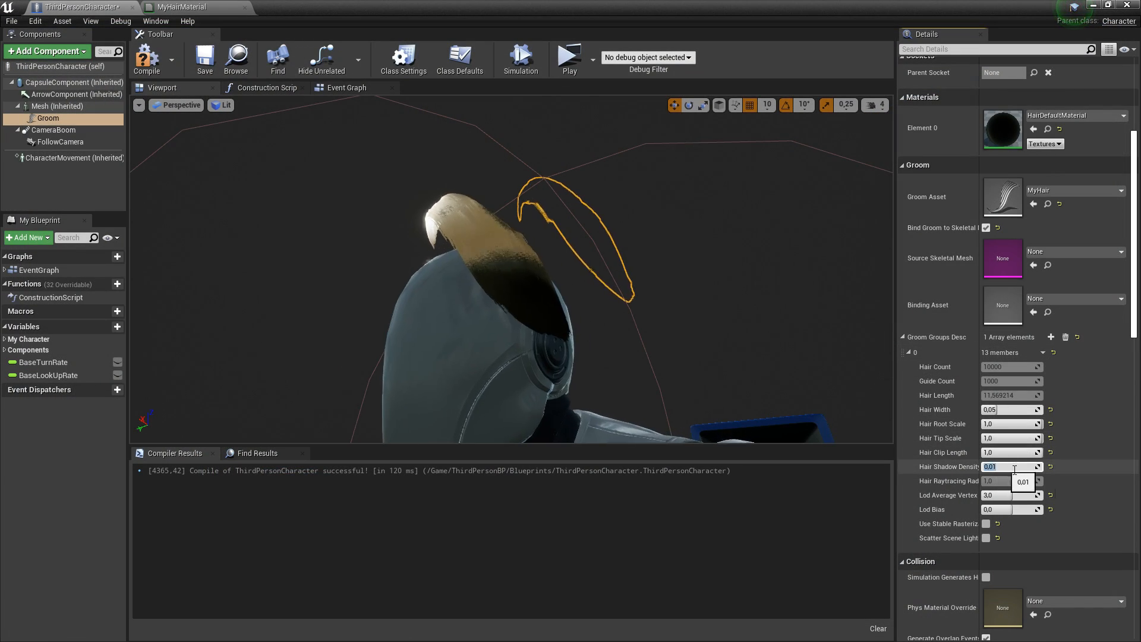
left_click(148, 59)
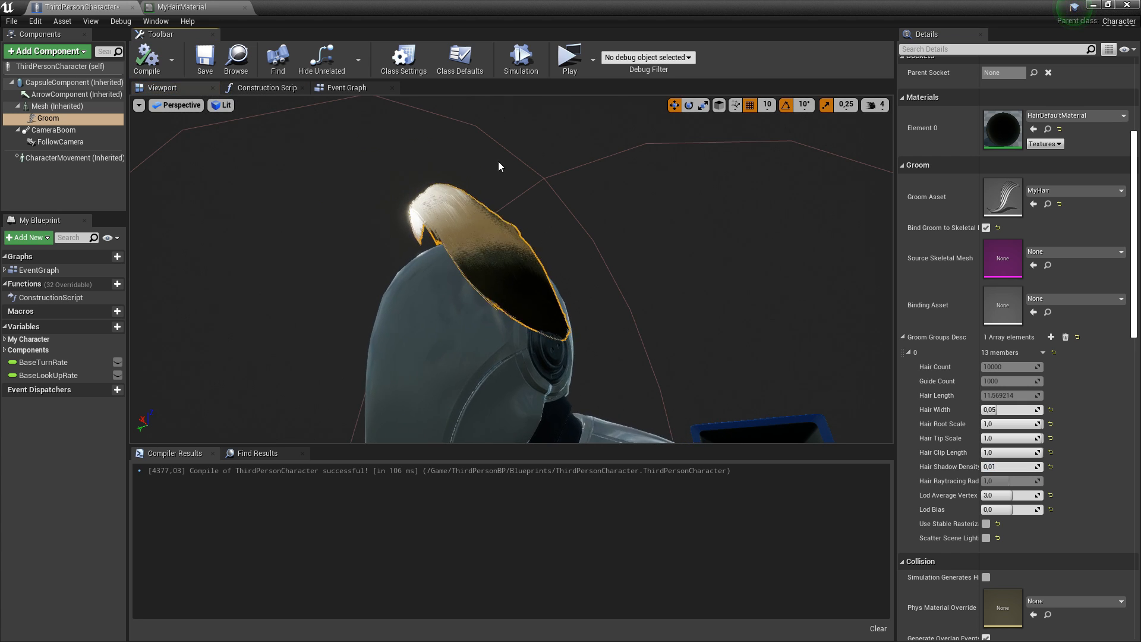
Step: Set the Groom component's hair width to 0.01 and then to 0.005, and compile the blueprint
right_click_drag(499, 166, 470, 155)
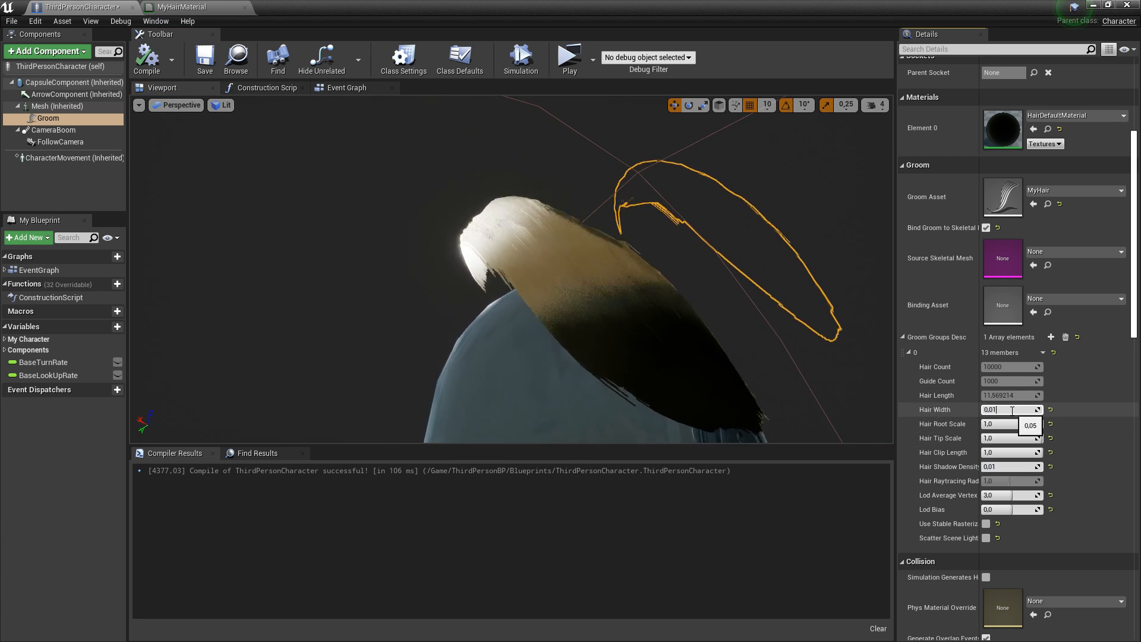
key("Return")
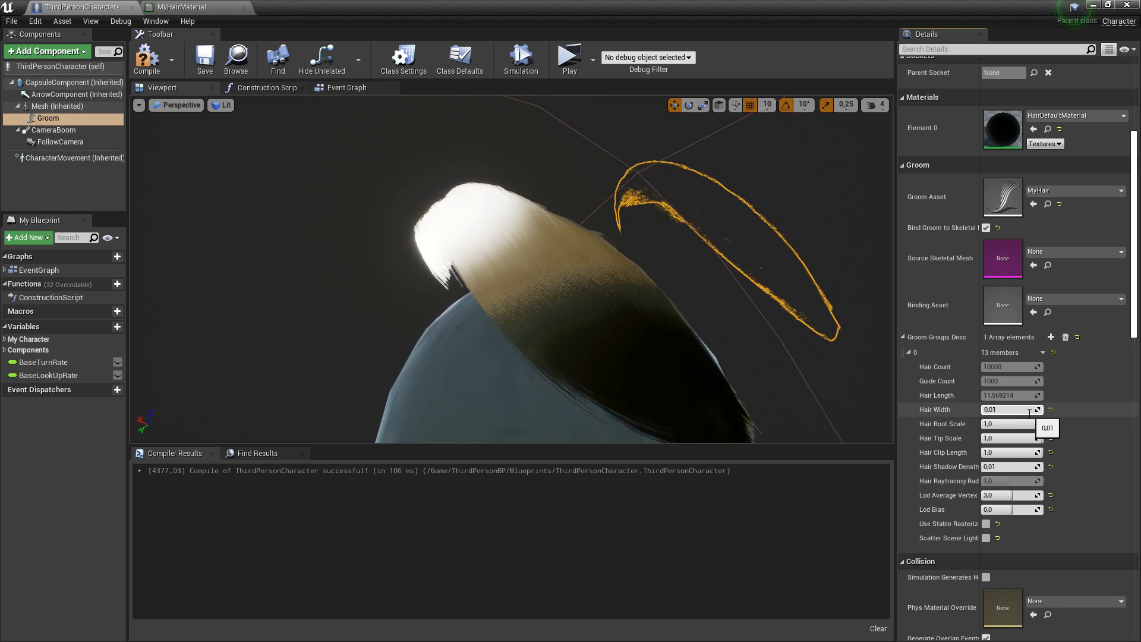
type("0,005")
key("Return")
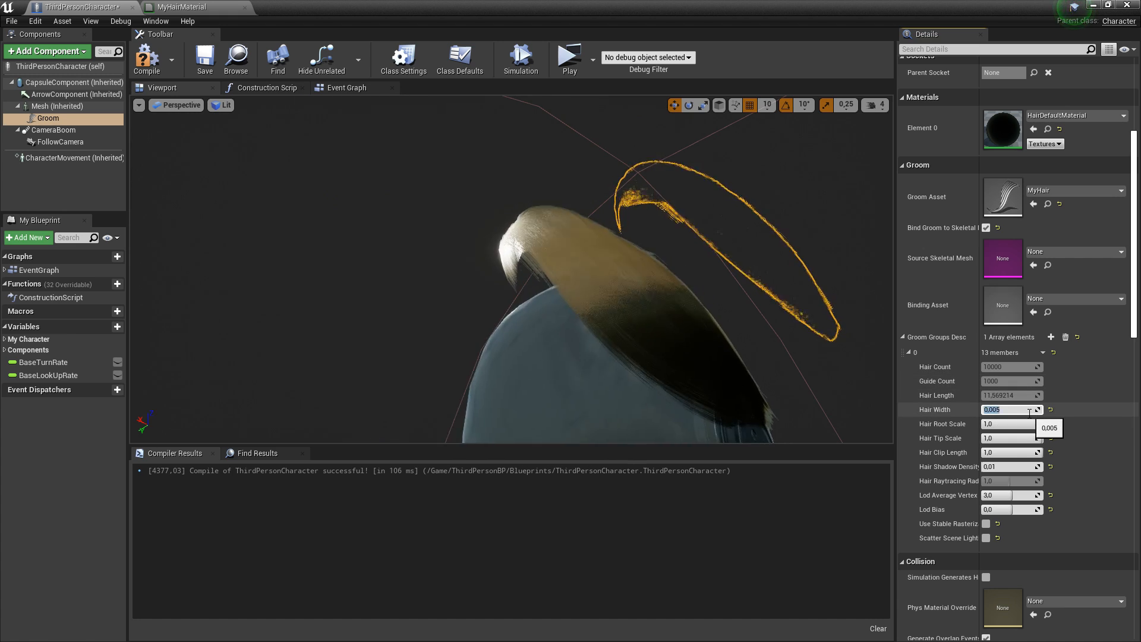
left_click(144, 61)
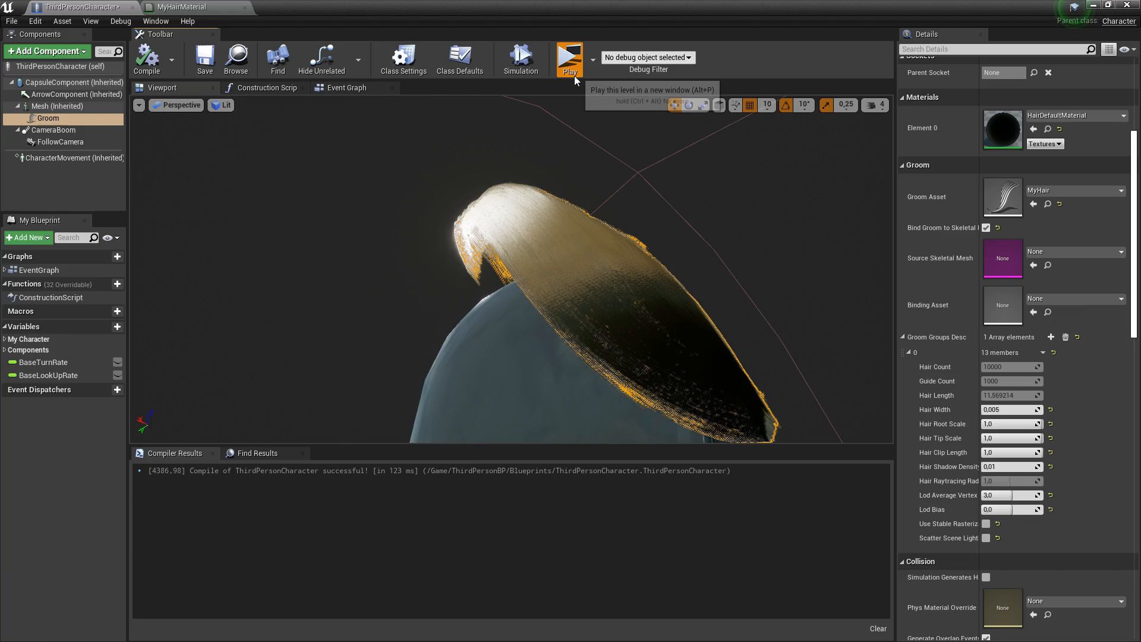
Step: Run the character around in the game preview and inspect the thinner hair there and in the blueprint viewport
left_click(570, 59)
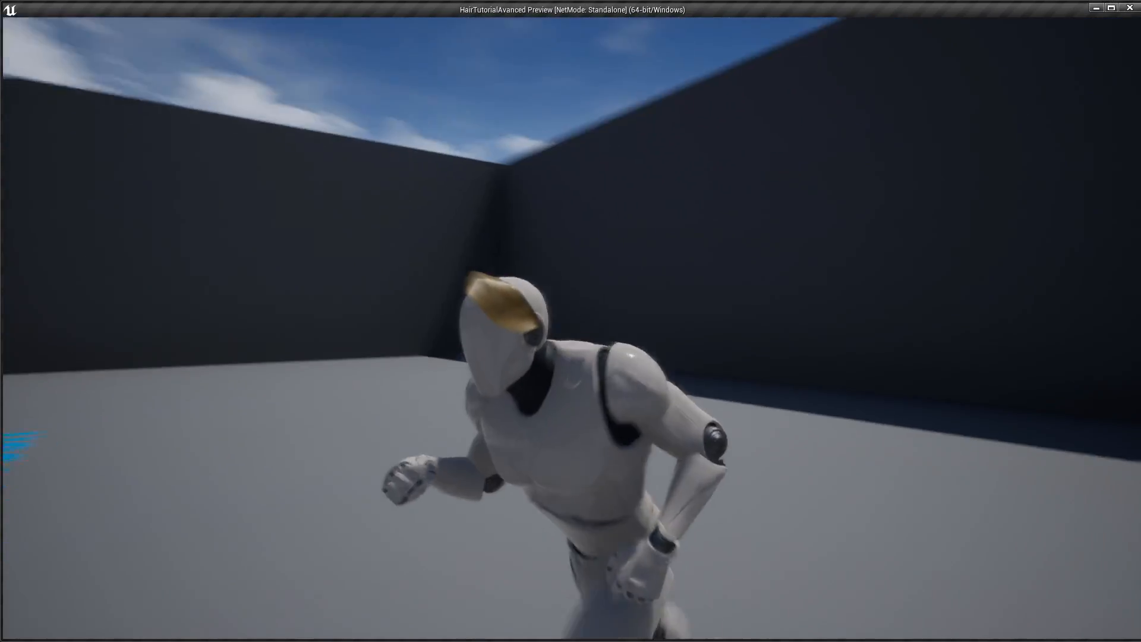
key("a")
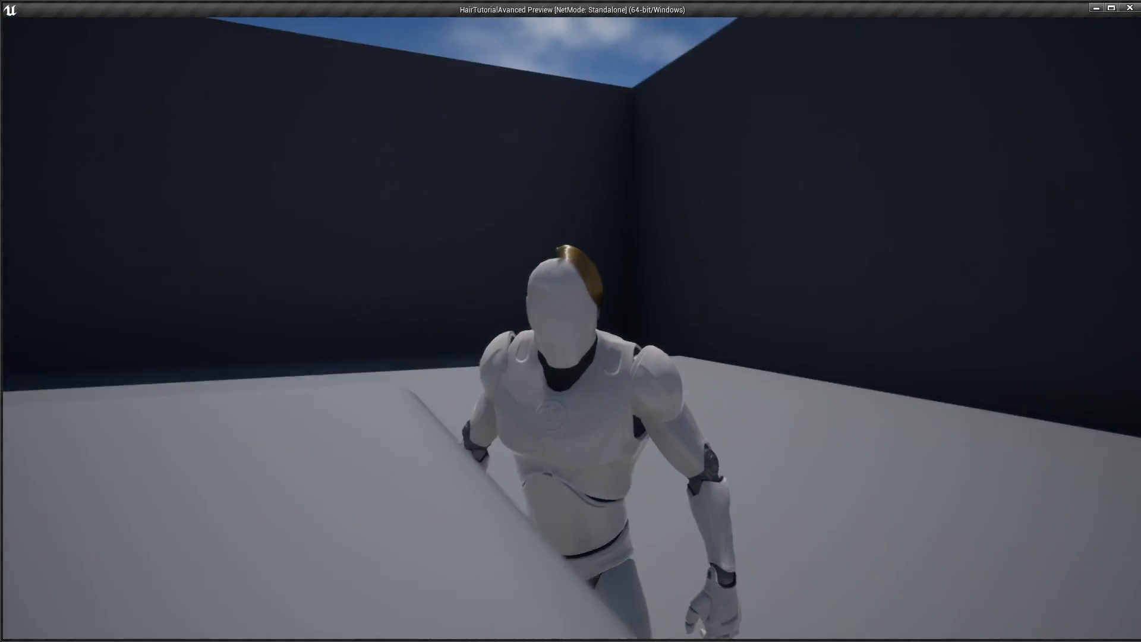
key("a")
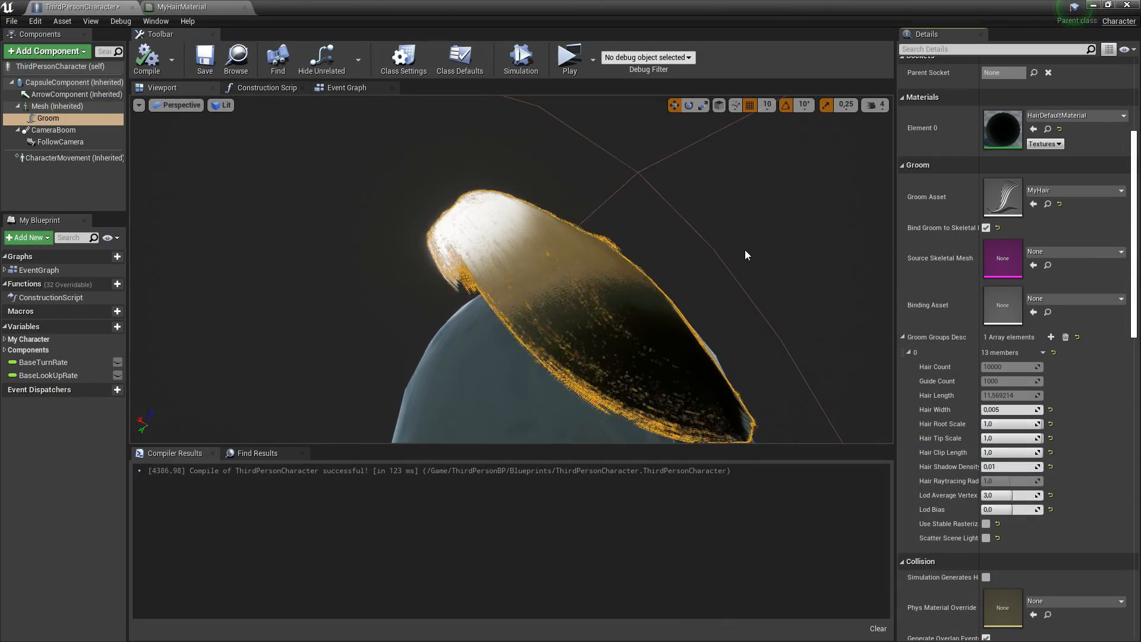
key("s")
mouse_move(746, 254)
right_mouse_down()
mouse_move(737, 262)
mouse_move(737, 220)
mouse_move(758, 237)
right_mouse_up()
key("w")
key("s")
Step: Switch to Blender, return to the Layout workspace and unhide all the hair card meshes on the head
left_click(1093, 5)
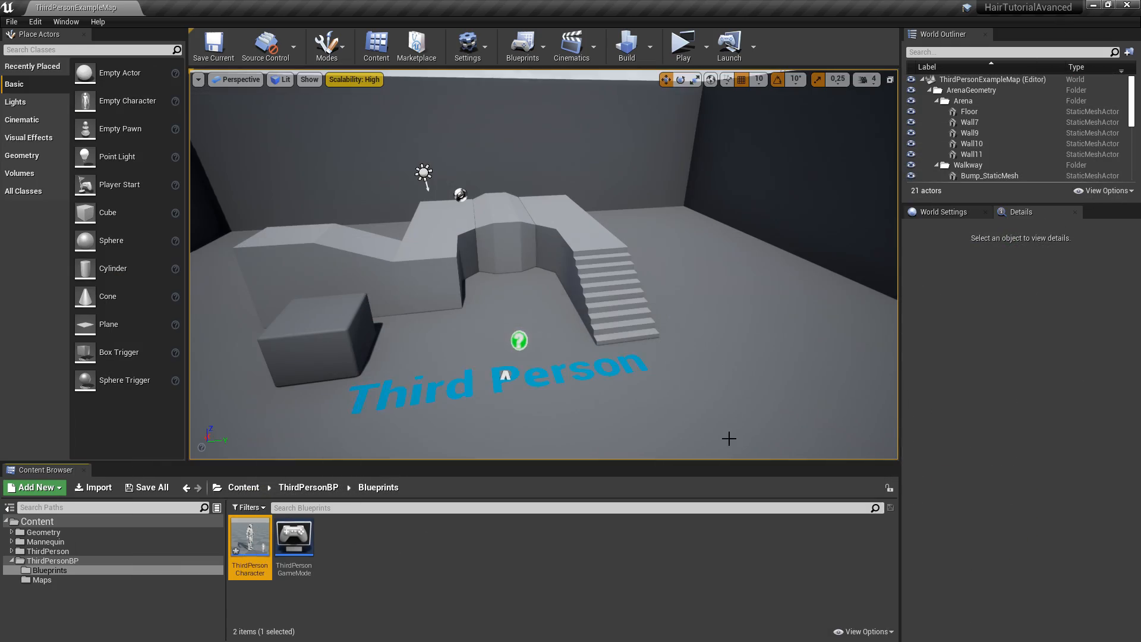
key("super")
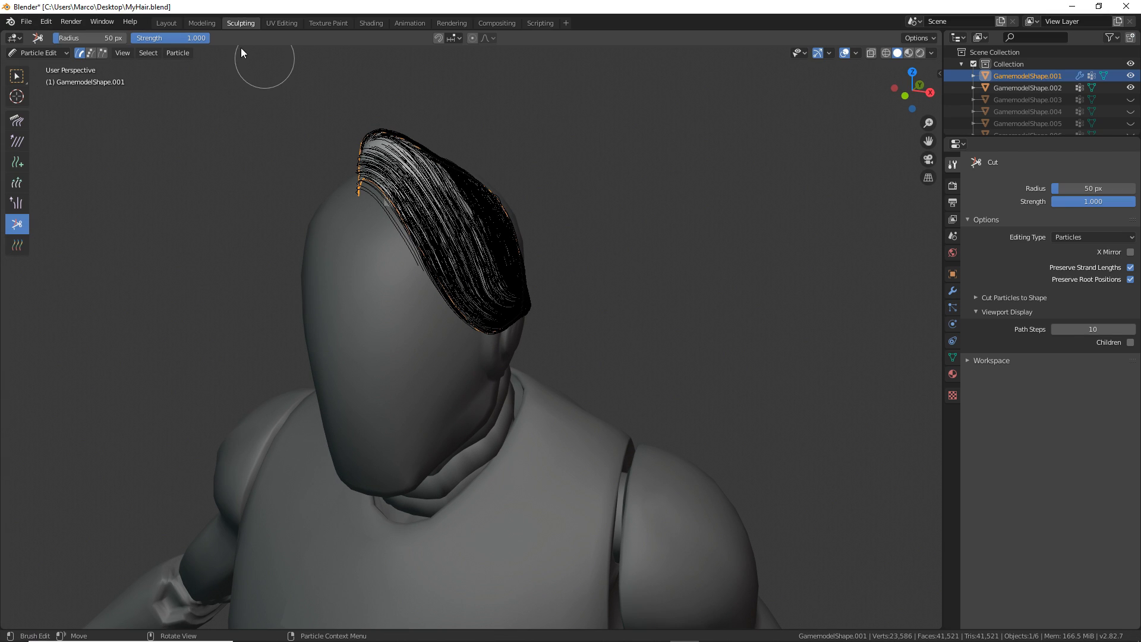
left_click(161, 23)
middle_click_drag(409, 126, 476, 190)
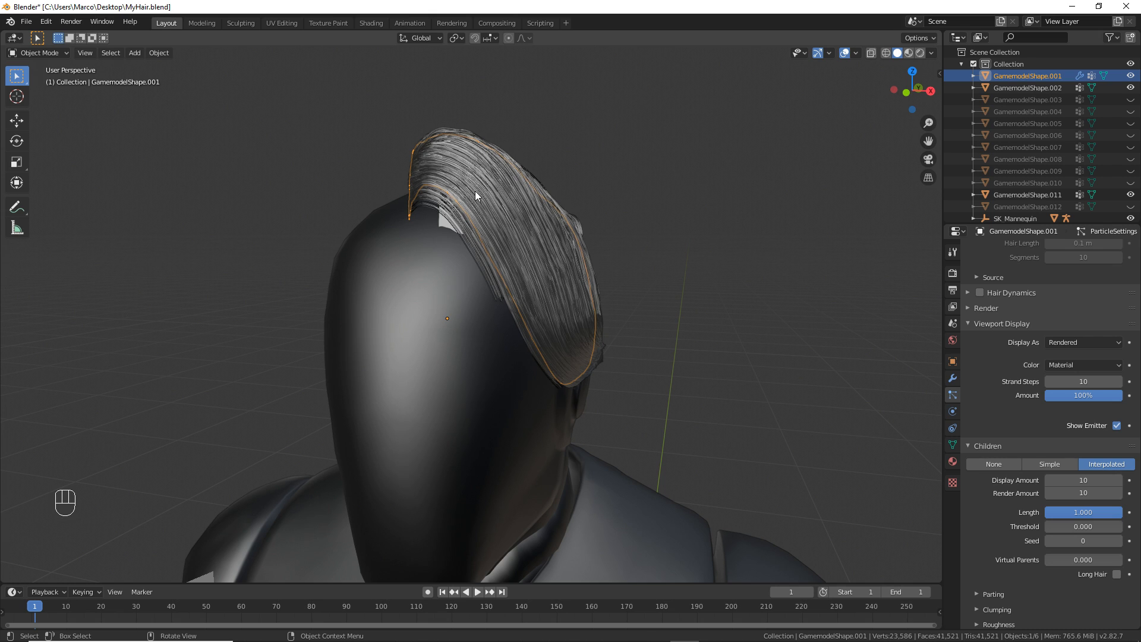
key("alt")
key("alt+h")
middle_click_drag(412, 141, 480, 200)
Step: Examine the remaining hair cards around the front of the head and the finished hair strand
left_click(429, 204)
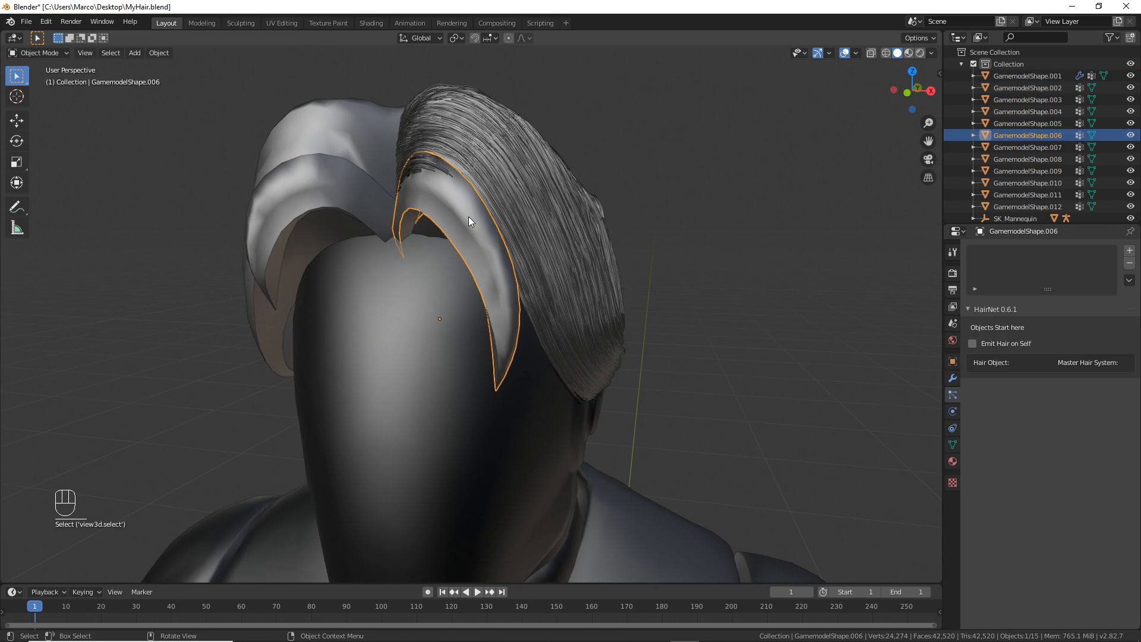
left_click(361, 189)
left_click(345, 141)
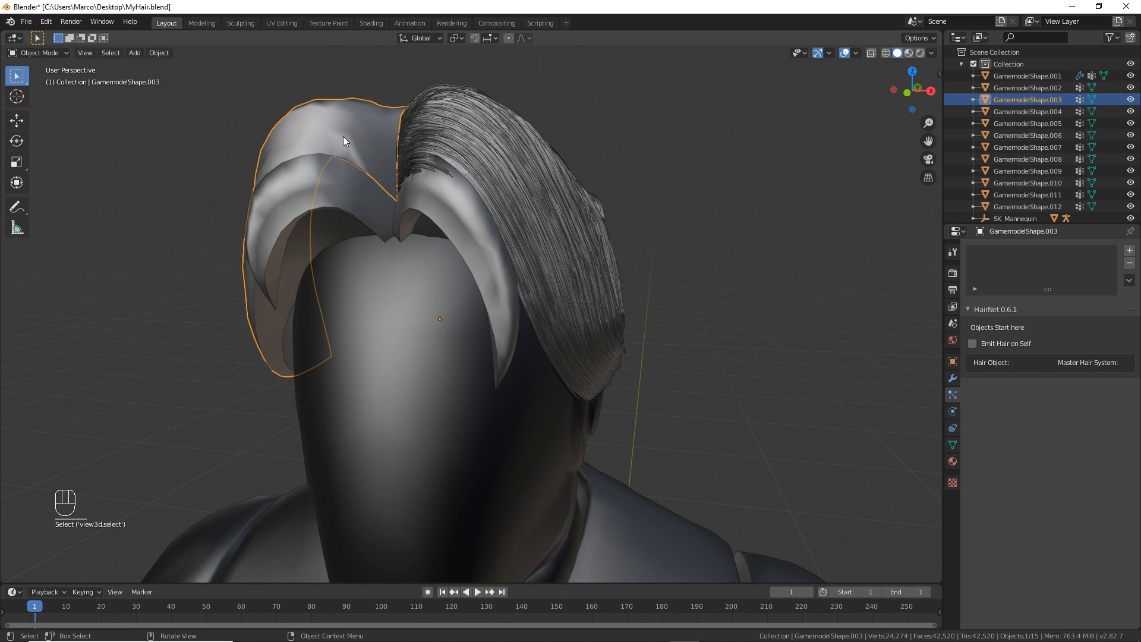
middle_click_drag(465, 132, 401, 119)
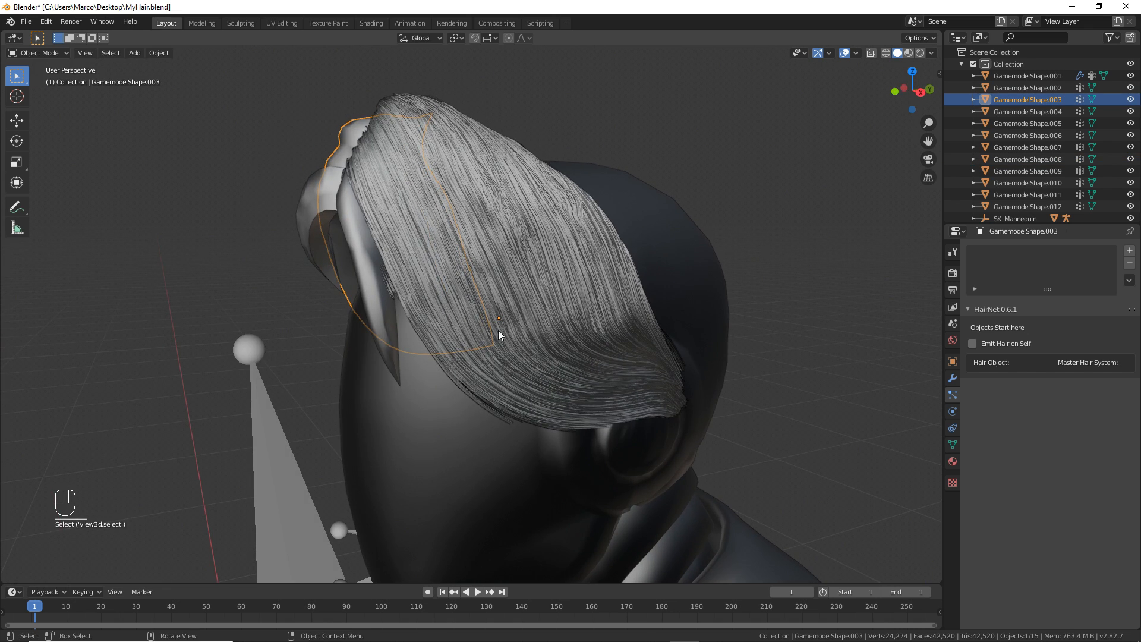
middle_click_drag(403, 174, 449, 208)
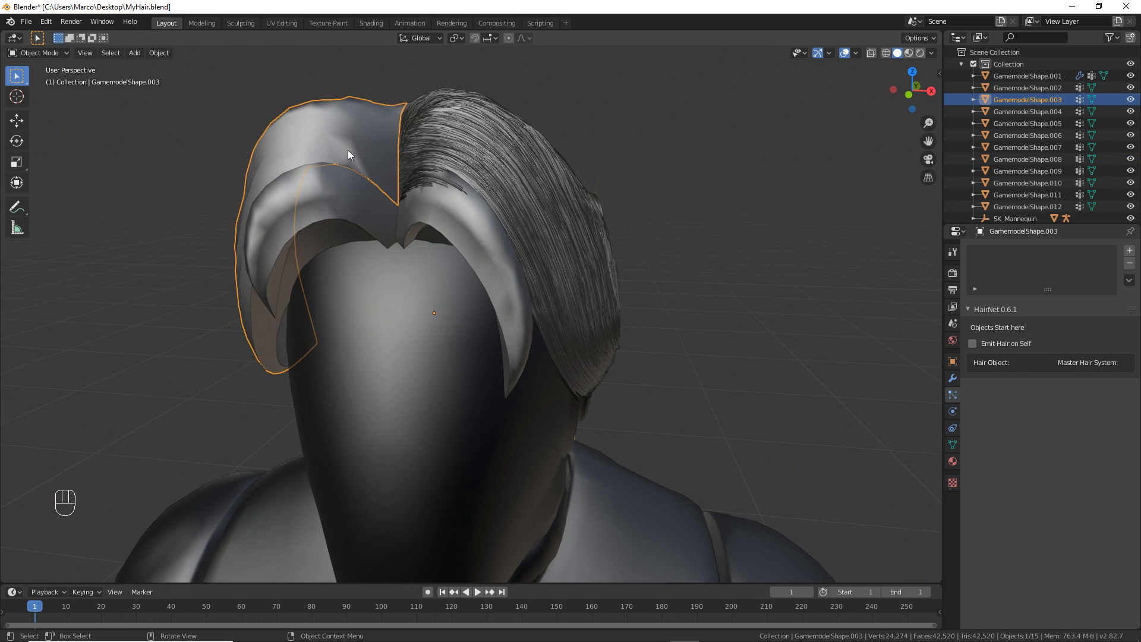
Step: Hide the finished hair strand and the cards surrounding the small curved front card, GamemodelShape.006
left_click(509, 139)
middle_click_drag(397, 154, 594, 220)
key("h")
left_click(422, 200)
key("h")
left_click(393, 237)
key("h")
left_click(393, 236)
key("h")
Step: Add a hair particle system to the curved front card GamemodelShape.006, with a hair length of 0.1 m and 10 segments
mouse_move(517, 228)
middle_mouse_down()
mouse_move(444, 223)
mouse_move(514, 217)
middle_mouse_up()
left_click(520, 184)
left_click(1130, 251)
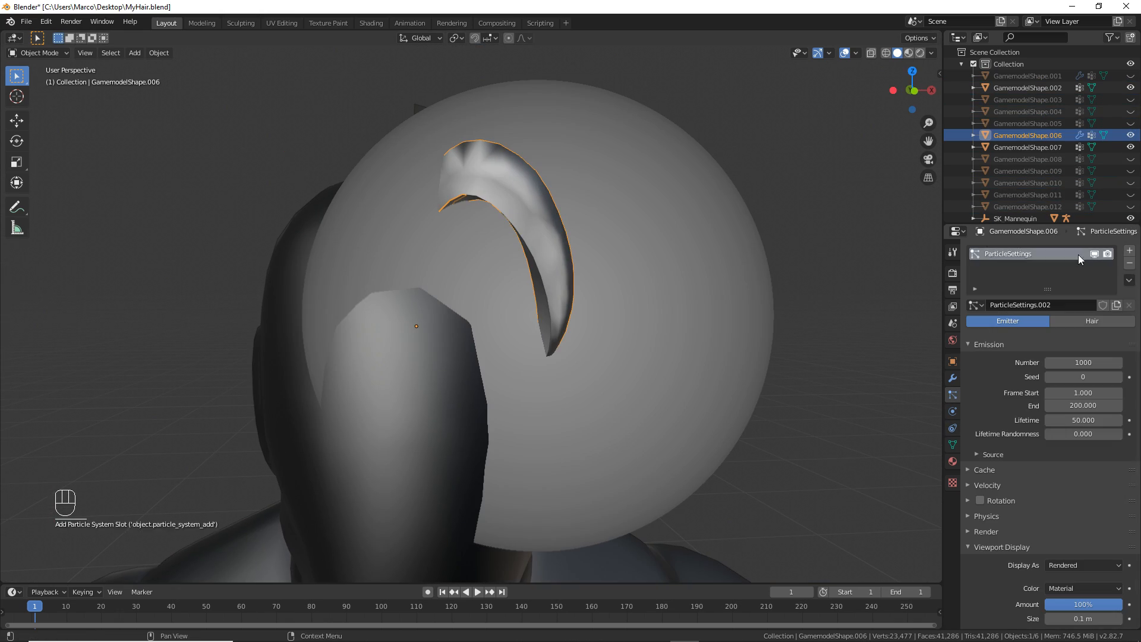
left_click(27, 22)
left_click(39, 107)
left_click(1087, 322)
scroll(1104, 454, "down", 8)
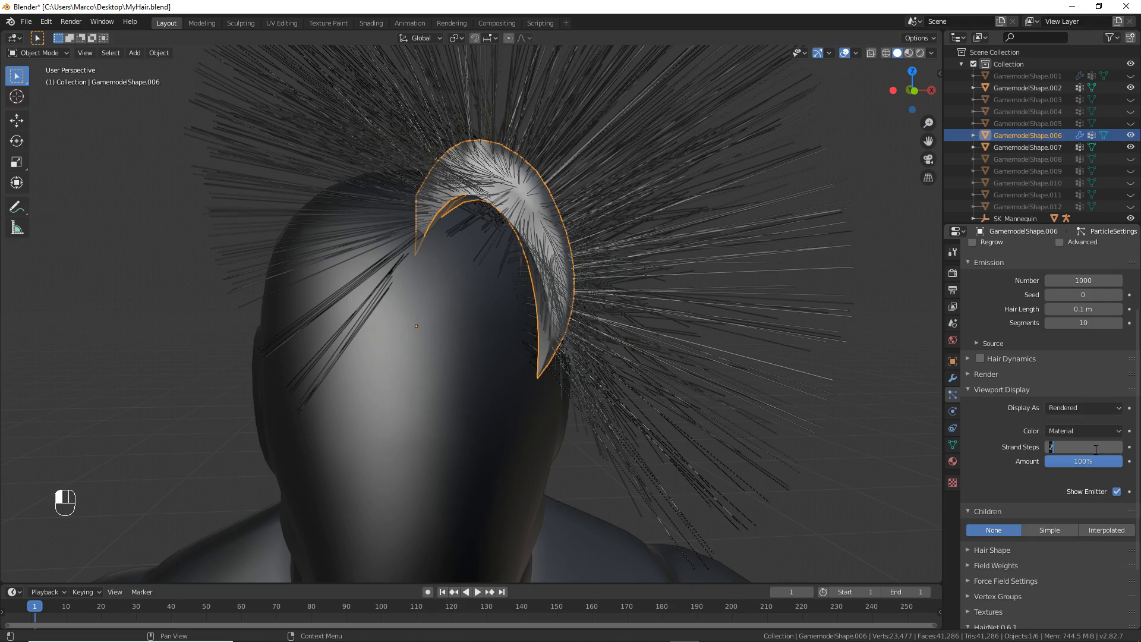
Step: Set the front card's strand steps to 10 and give its hair interpolated children with a render amount of 10
left_click(1104, 453)
double_click(1083, 478)
type("10")
key("Return")
scroll(601, 255, "down", 2)
middle_click_drag(571, 237, 569, 295, "shift")
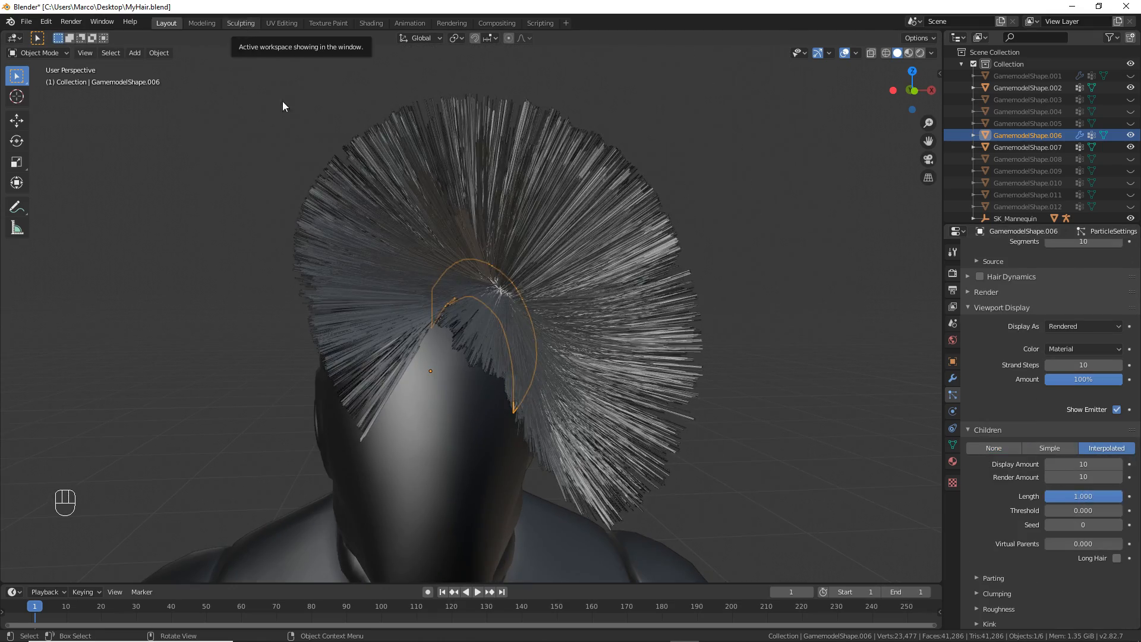
Step: In the Sculpting workspace, comb the front card's hair along the card's curve with the Comb brush
left_click(241, 24)
scroll(463, 170, "up", 4)
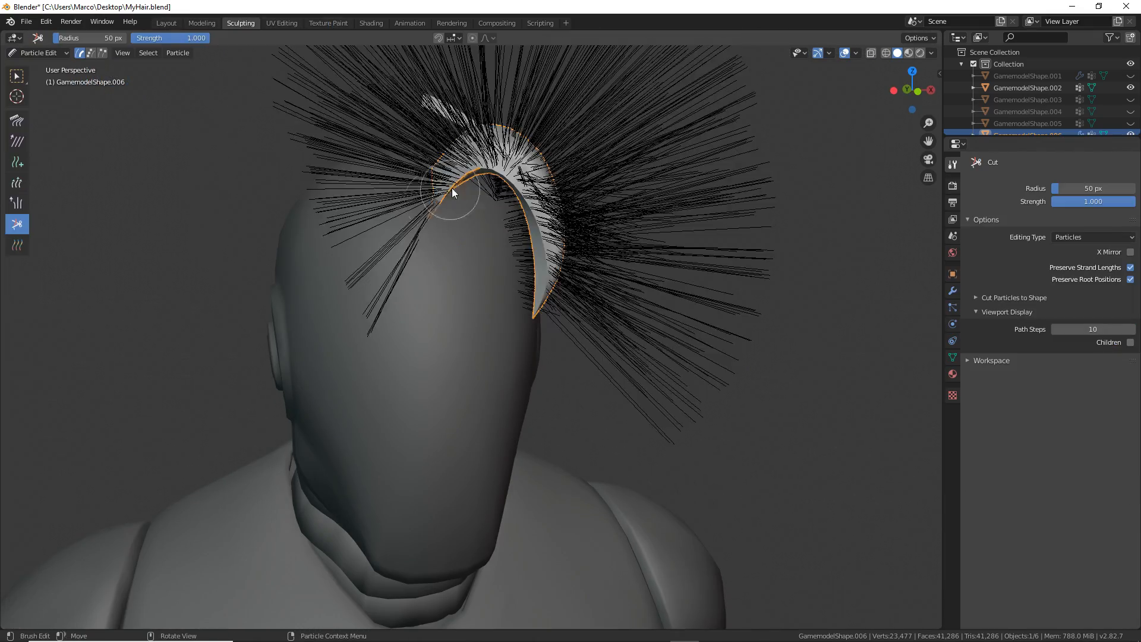
middle_click_drag(451, 188, 261, 236)
left_click_drag(260, 237, 491, 482)
mouse_move(491, 483)
middle_mouse_down()
mouse_move(247, 262)
mouse_move(423, 196)
middle_mouse_up()
left_click_drag(423, 196, 557, 462)
left_click_drag(342, 228, 459, 180)
scroll(459, 181, "up", 3)
mouse_move(752, 285)
left_mouse_down()
mouse_move(661, 389)
mouse_move(660, 493)
left_mouse_up()
middle_click_drag(570, 179, 410, 475)
left_click_drag(397, 263, 468, 505)
middle_click_drag(468, 505, 601, 288)
left_click_drag(600, 287, 518, 172)
middle_click_drag(517, 172, 622, 151)
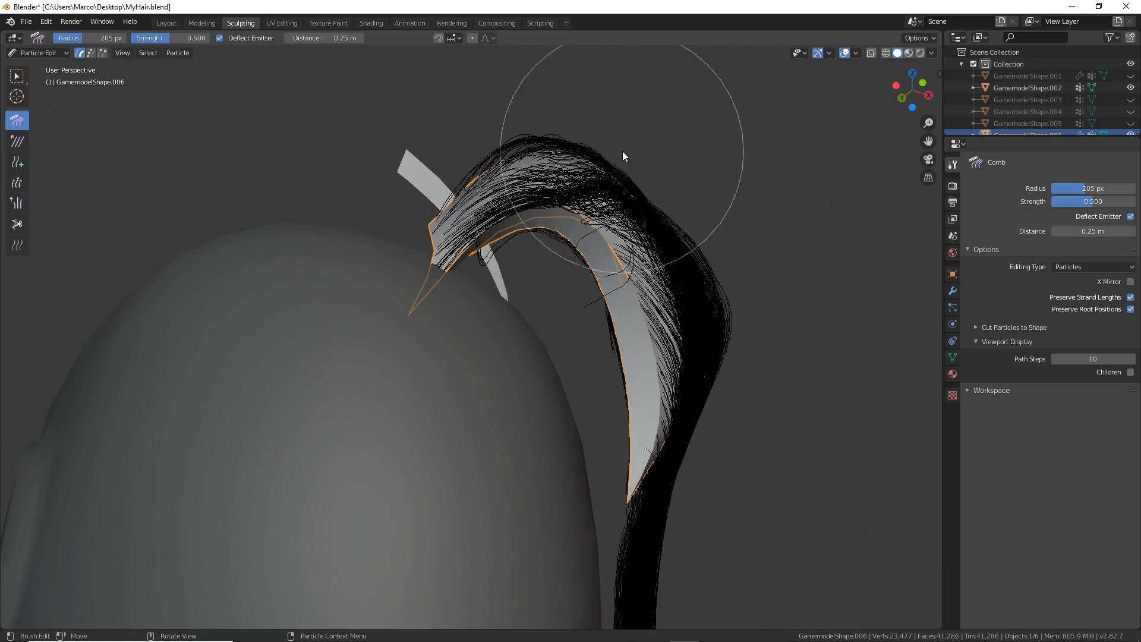
Step: Resize the Comb brush and comb the stray hairs down toward the front card's tip
key("f")
left_click(562, 151)
mouse_move(562, 179)
left_mouse_down()
mouse_move(515, 238)
mouse_move(654, 333)
left_mouse_up()
middle_click_drag(711, 445, 665, 351, "shift")
left_click_drag(666, 350, 558, 516)
middle_click_drag(558, 516, 684, 186)
mouse_move(505, 268)
left_mouse_down()
mouse_move(468, 416)
mouse_move(458, 312)
left_mouse_up()
middle_click_drag(458, 312, 512, 285)
Step: Trim the overlong hair ends at the front card's tip with the Cut brush
left_click(17, 224)
left_click_drag(554, 305, 446, 345)
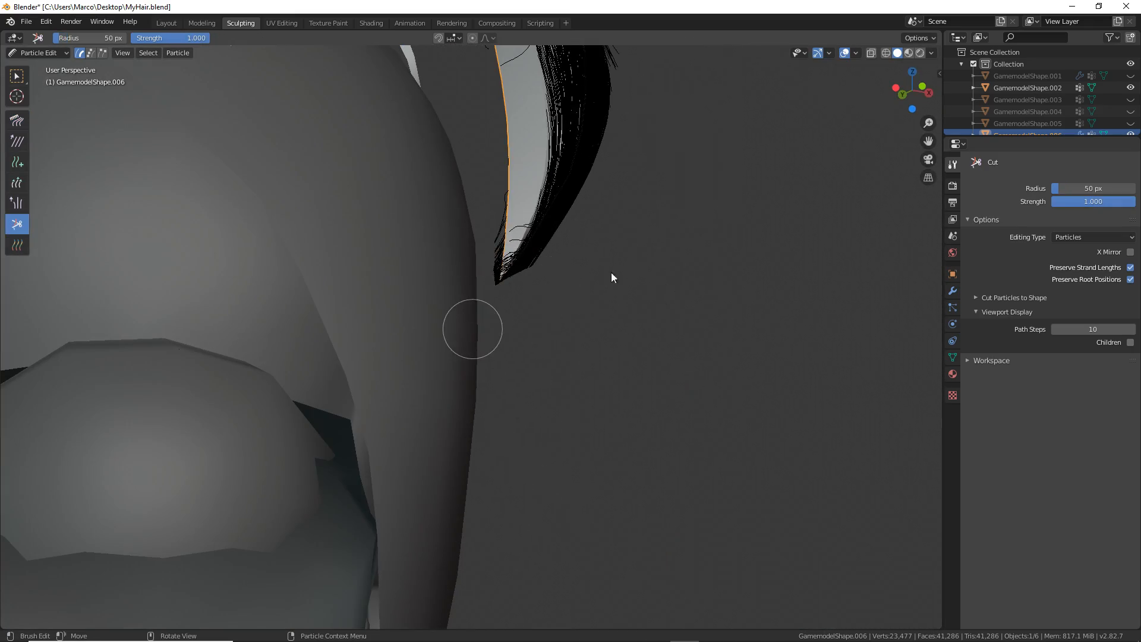
middle_click_drag(612, 278, 672, 321)
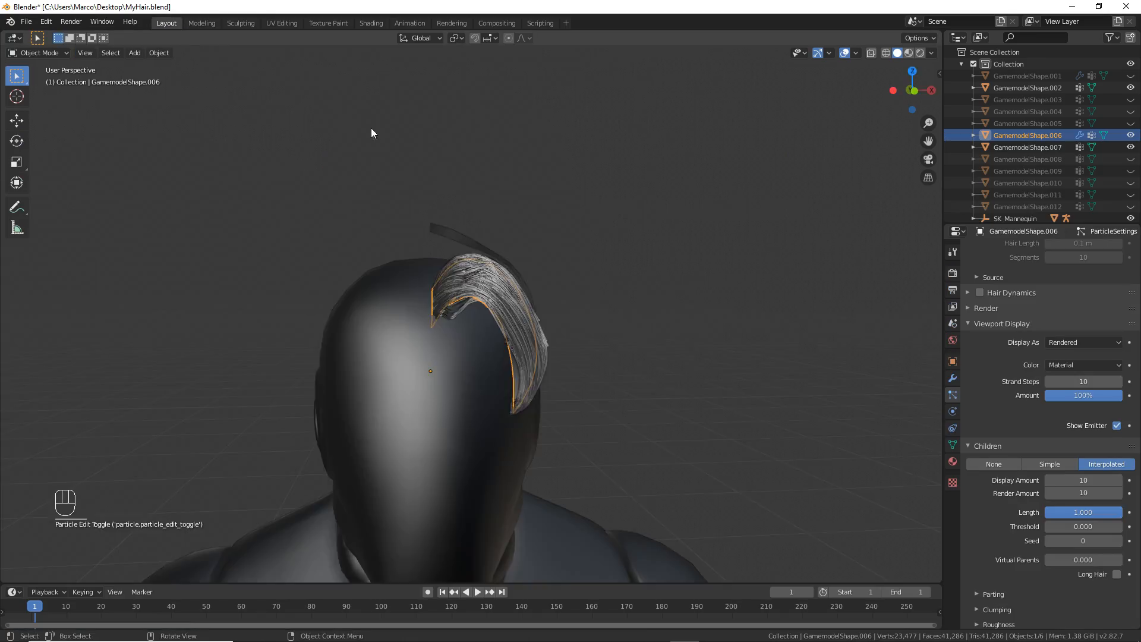
Step: Inspect the front strand from several sides, comparing its rendered children in Layout with its guide hairs in Sculpting
mouse_move(372, 132)
middle_mouse_down()
mouse_move(338, 280)
mouse_move(472, 235)
mouse_move(348, 96)
middle_mouse_up()
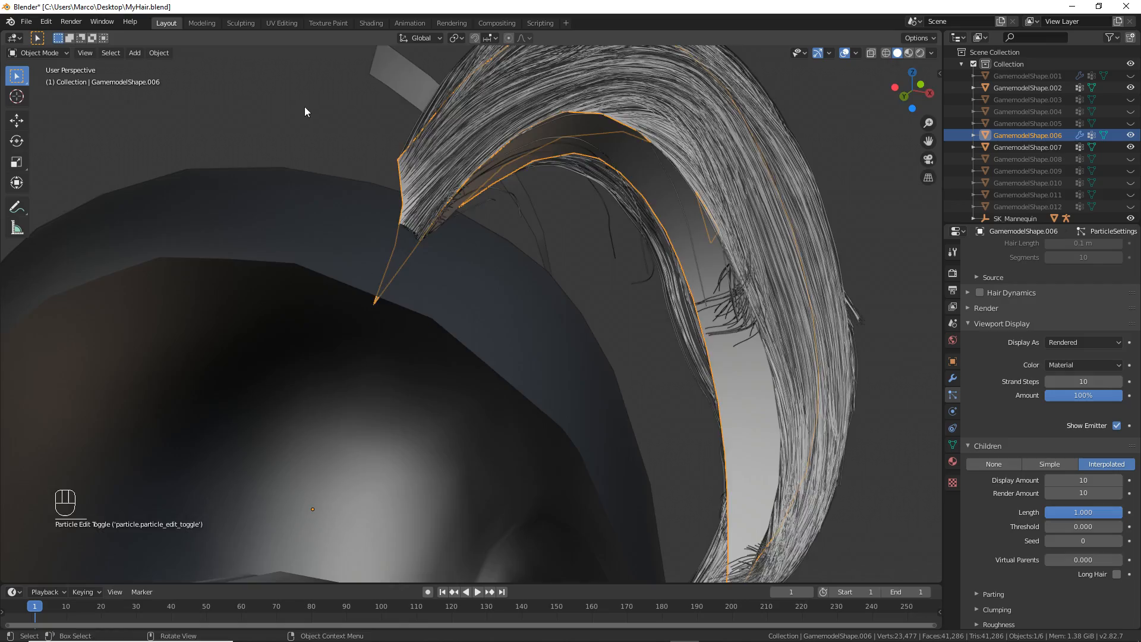
middle_click_drag(582, 190, 446, 237)
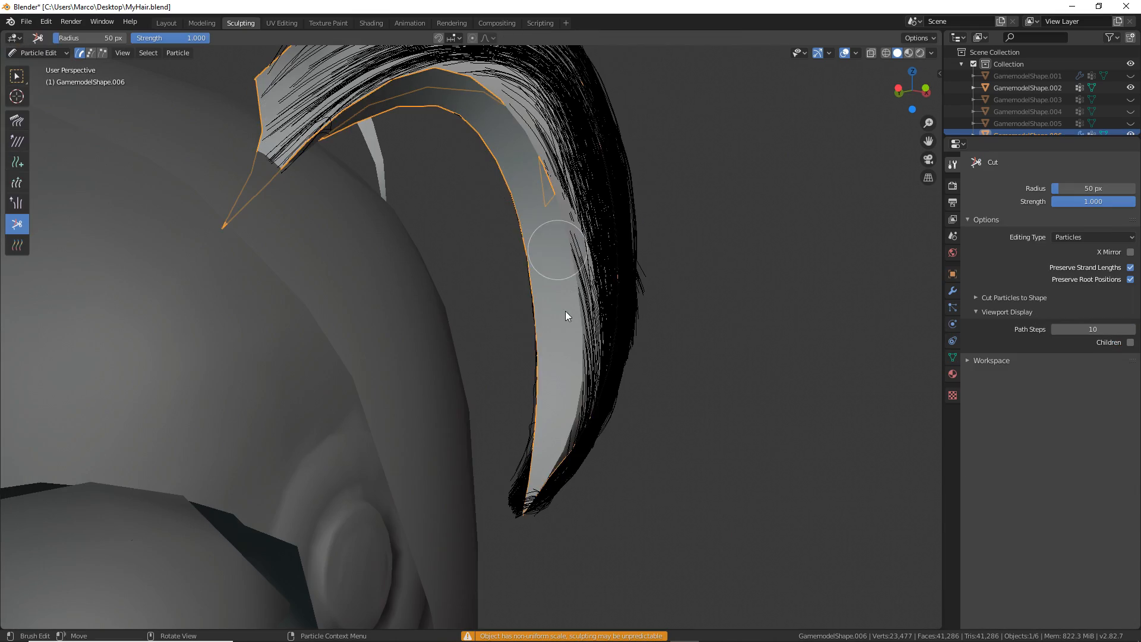
middle_click_drag(566, 314, 250, 33)
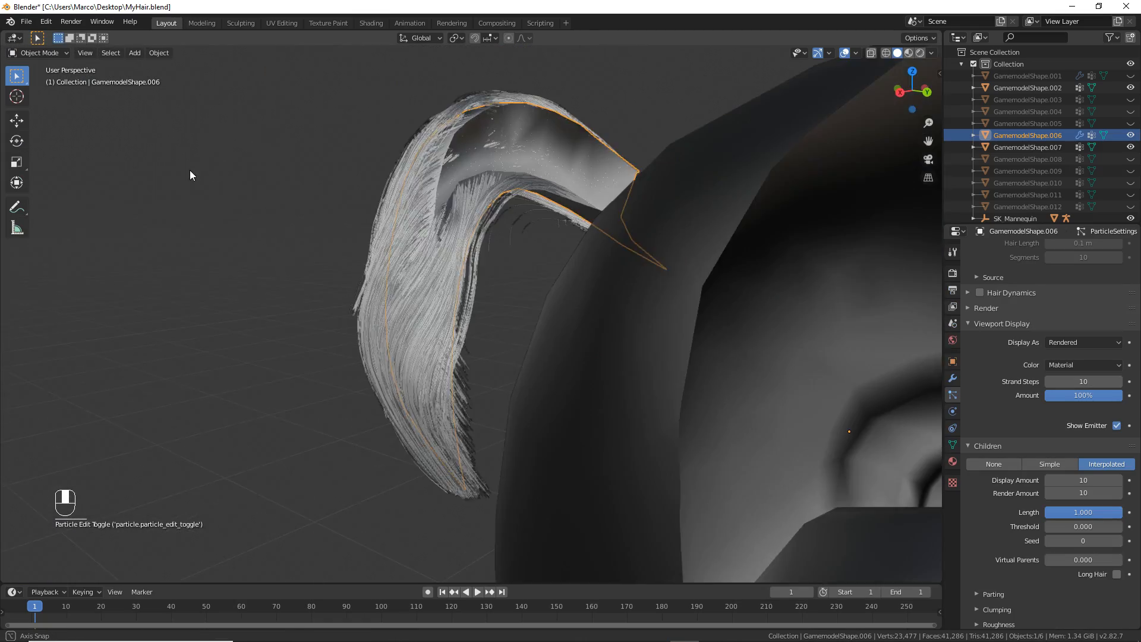
middle_click_drag(190, 176, 619, 242)
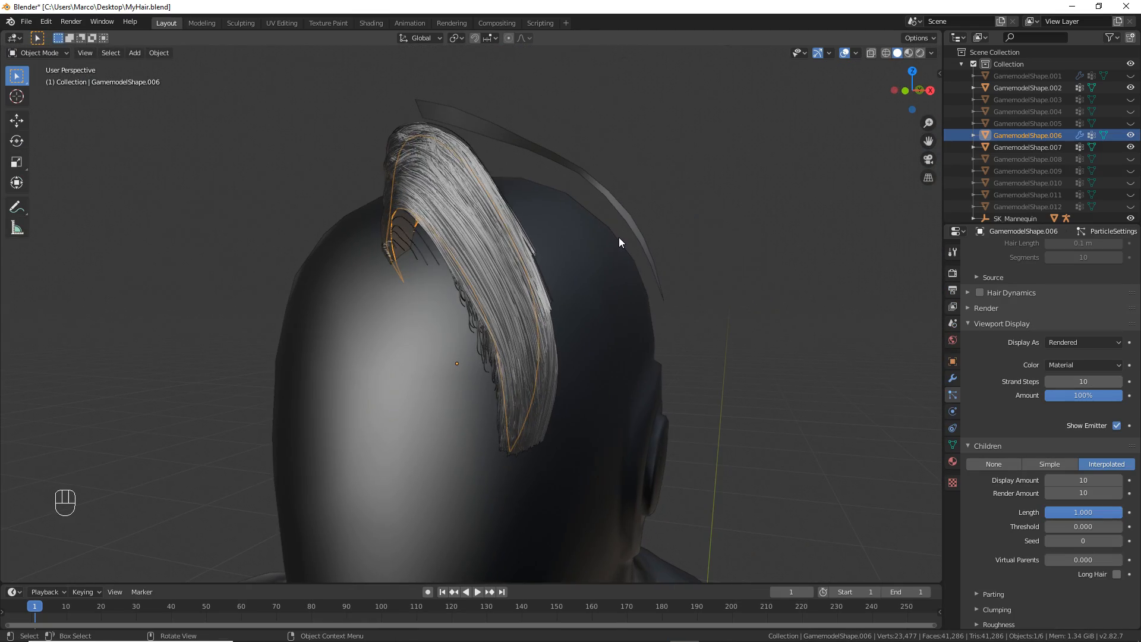
middle_click_drag(873, 326, 366, 239)
middle_click_drag(400, 193, 491, 161)
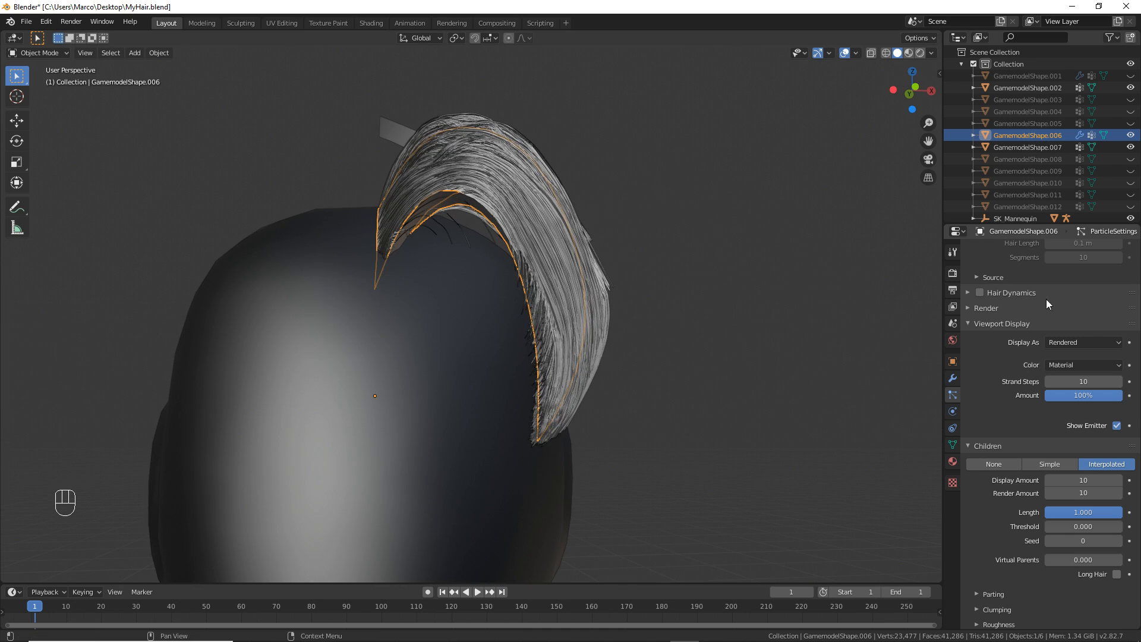
Step: Set the front strand's children display amount and render amount to 5
scroll(1037, 416, "up", 3)
scroll(1040, 419, "down", 4)
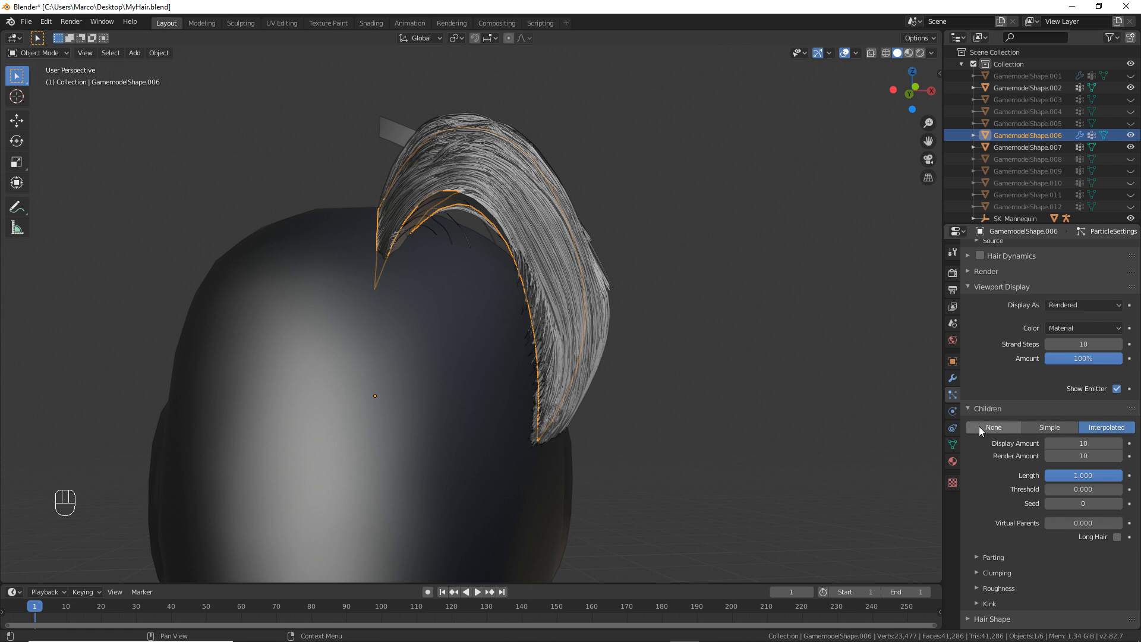
left_click(1091, 457)
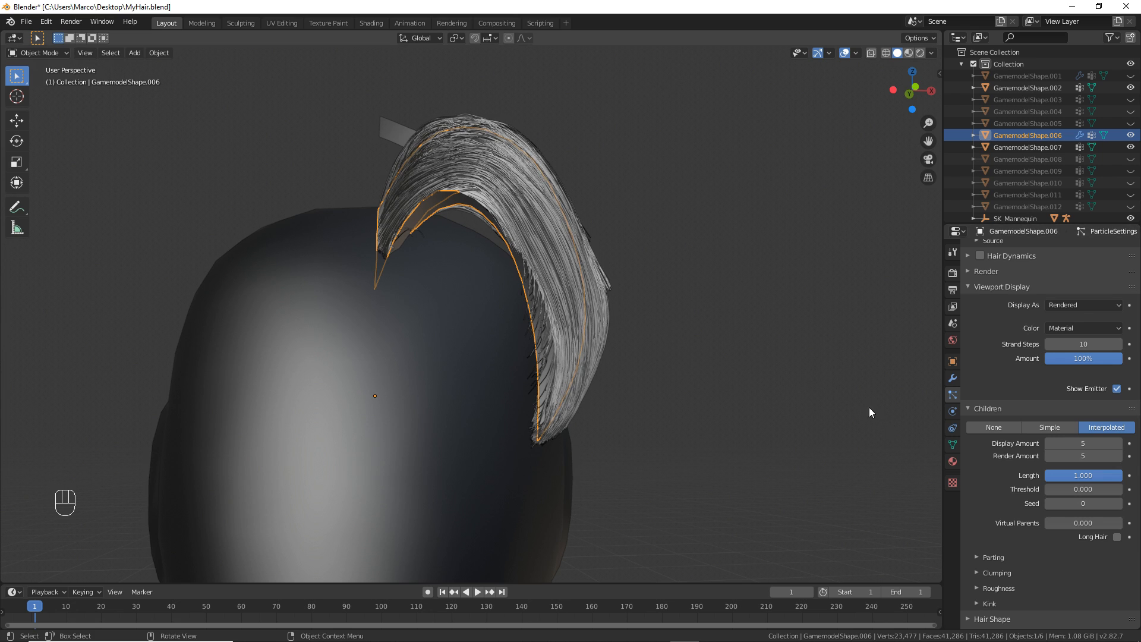
Step: Unhide the other hair cards while keeping the finished hair strands hidden
middle_click_drag(805, 288, 517, 168)
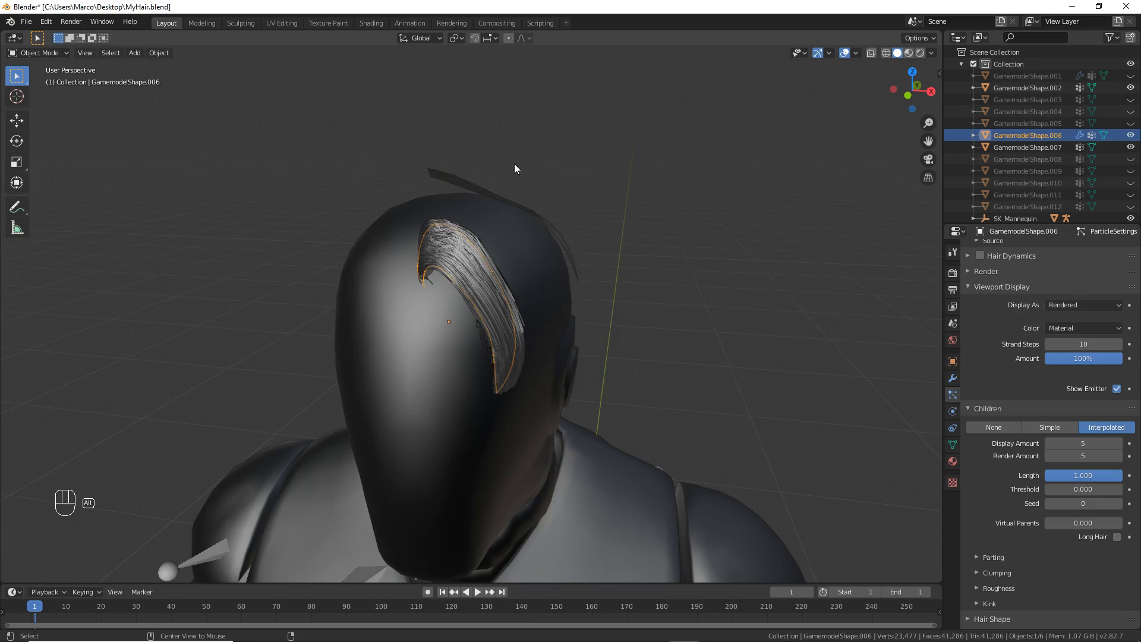
key("h")
key("h")
Step: Add a hair particle system to GamemodelShape.007 with 0.05 m hair length, 10 segments and interpolated children
left_click(489, 204)
left_click(1130, 250)
left_click(1093, 321)
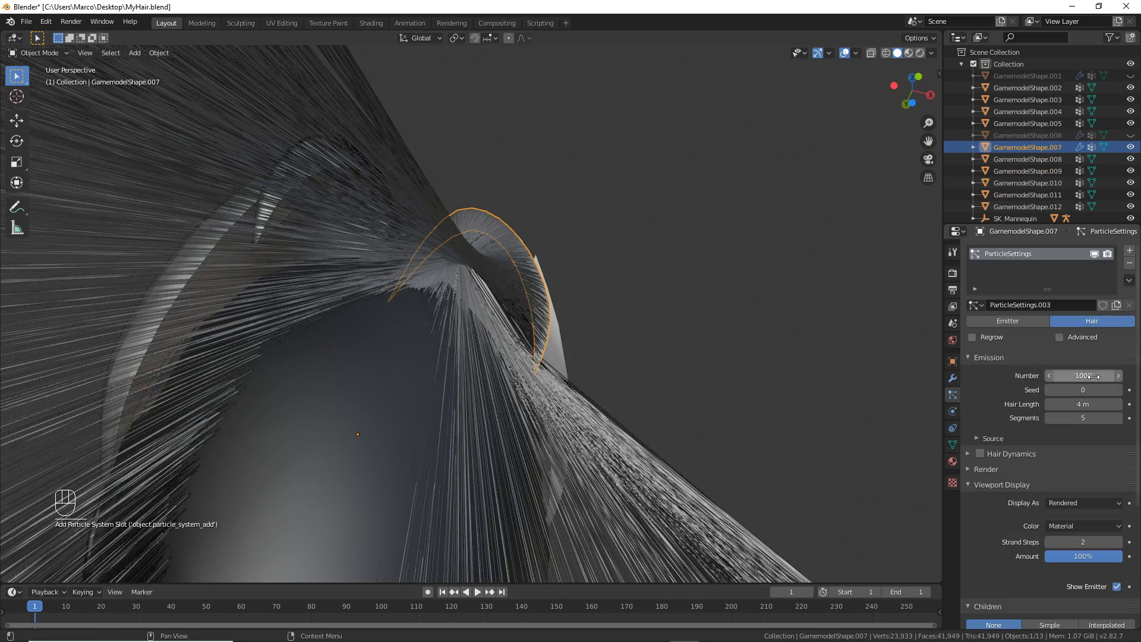
type("0.05")
key("Return")
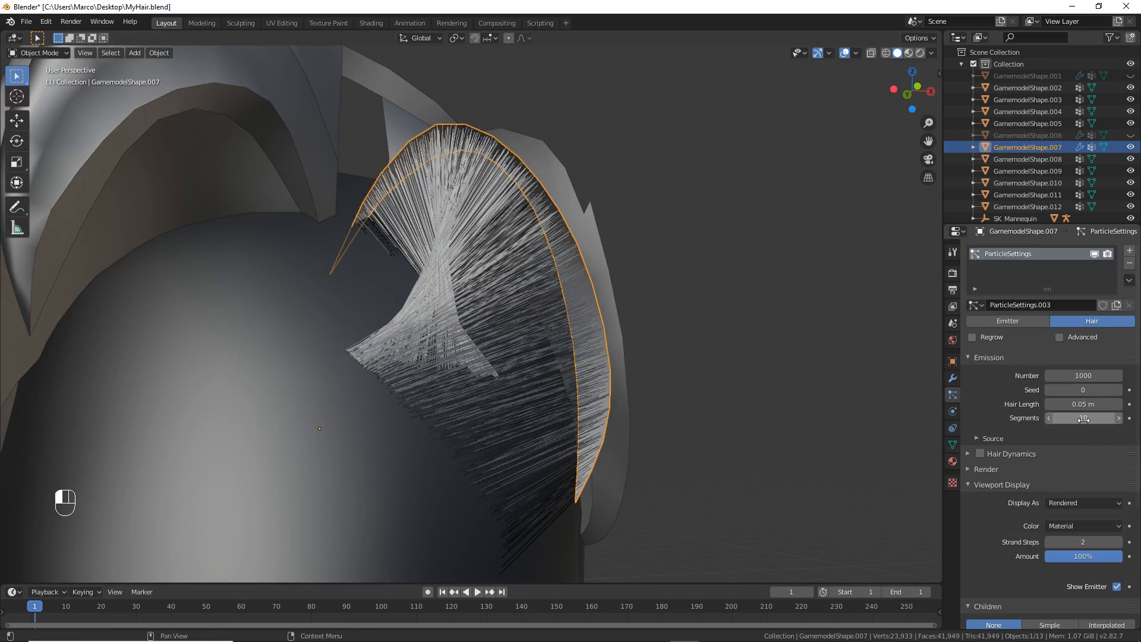
scroll(1084, 419, "down", 6)
left_click(1105, 476)
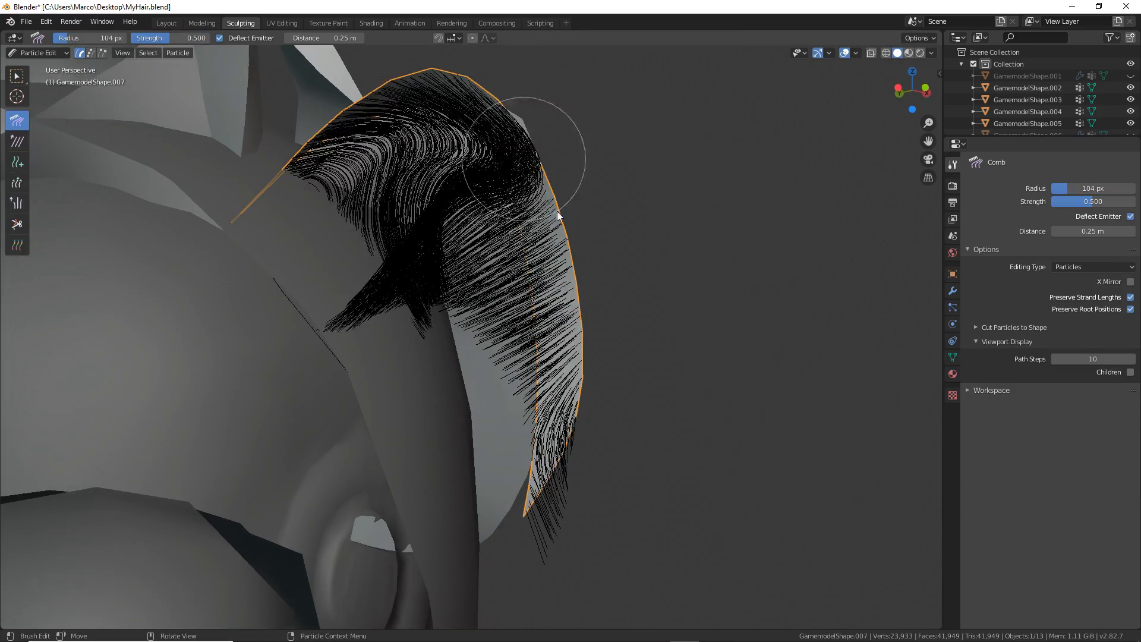
Step: Comb the GamemodelShape.007 hairs downward along the hair card's curve and pick the Cut brush for trimming their tips
mouse_move(558, 212)
left_mouse_down()
mouse_move(362, 230)
mouse_move(494, 126)
mouse_move(712, 229)
left_mouse_up()
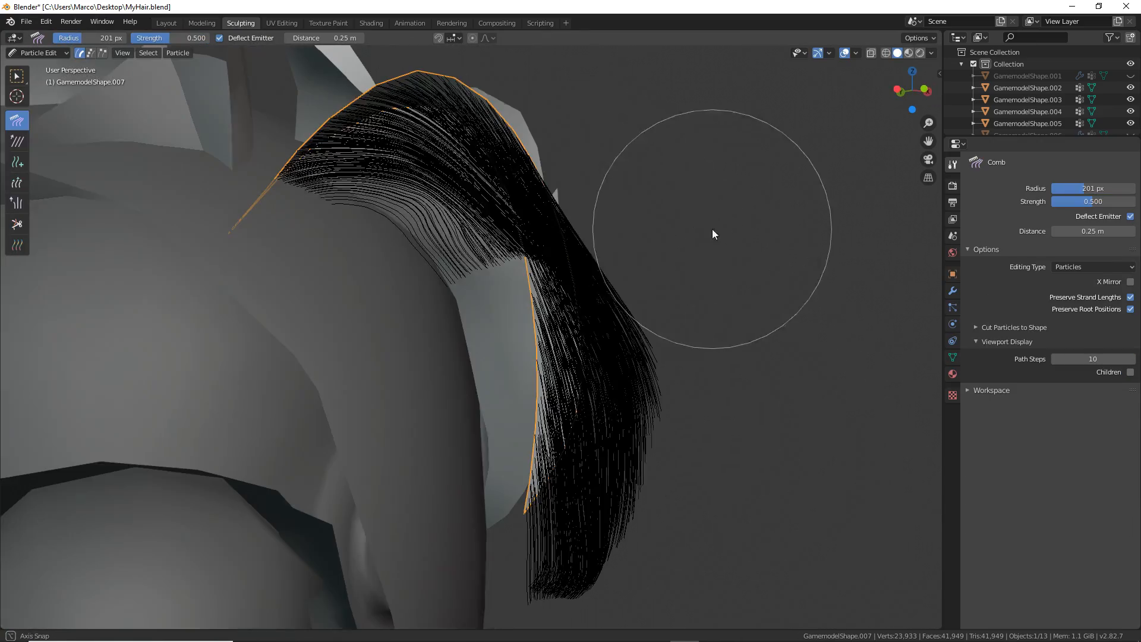
middle_click_drag(712, 232, 595, 469)
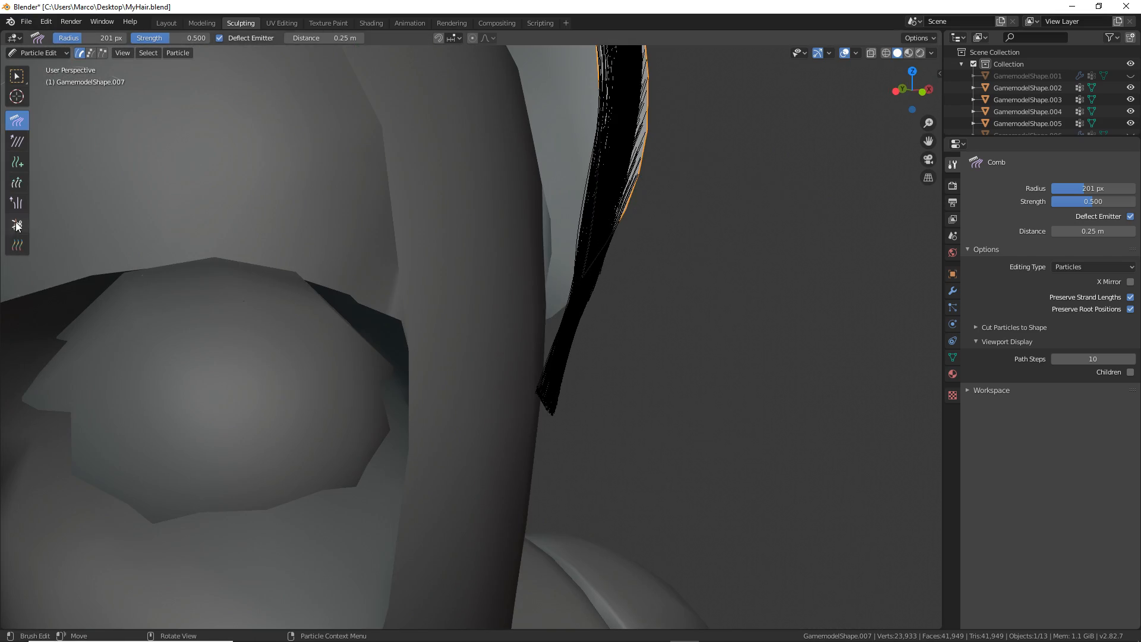
left_click(16, 225)
middle_click_drag(596, 339, 475, 148)
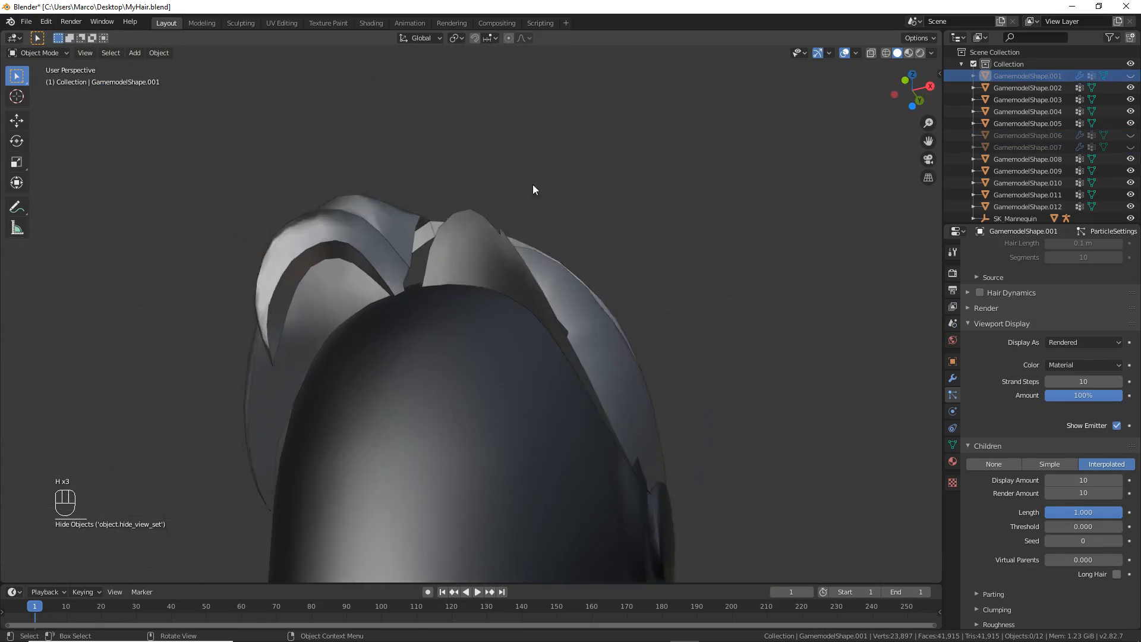
Step: Save the file and give GamemodelShape.010 a hair particle system with 0.1 m hair length, 10 segments, 10 strand steps and interpolated children
left_click(26, 22)
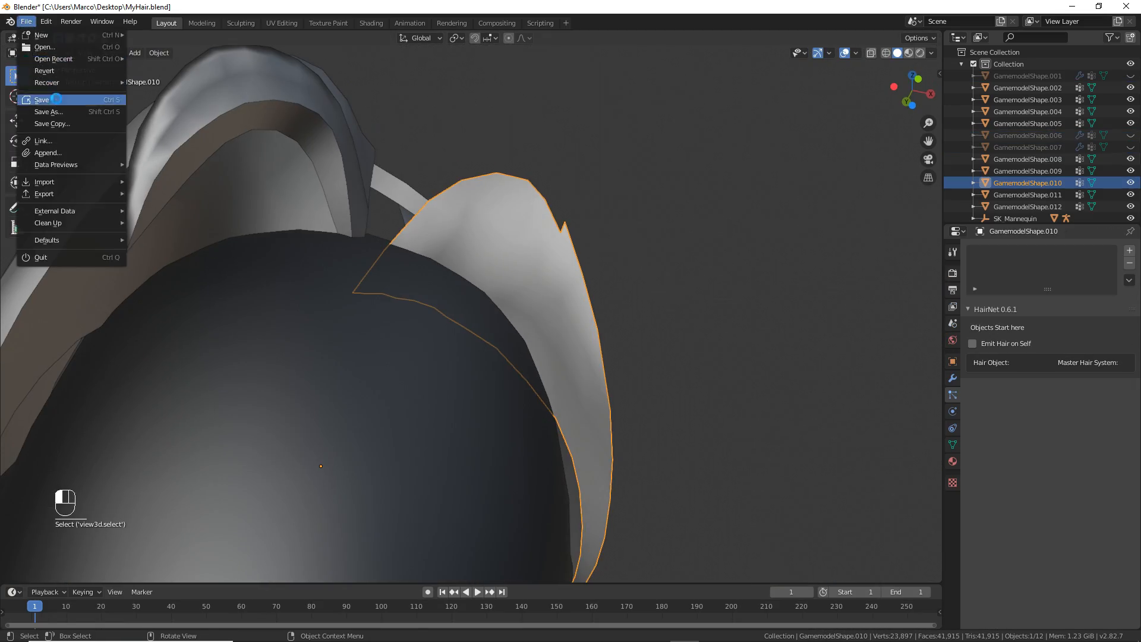
left_click(56, 99)
middle_click_drag(733, 224, 890, 420)
left_click(1129, 251)
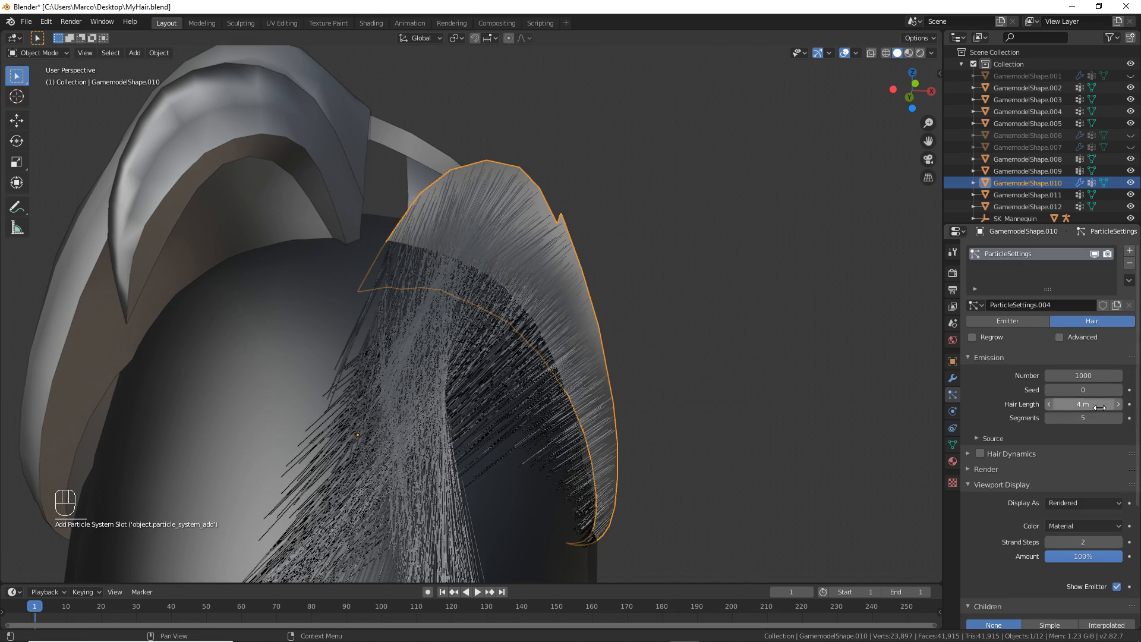
left_click(1100, 405)
type("0.1")
key("Return")
scroll(1088, 418, "down", 6)
left_click(1091, 367)
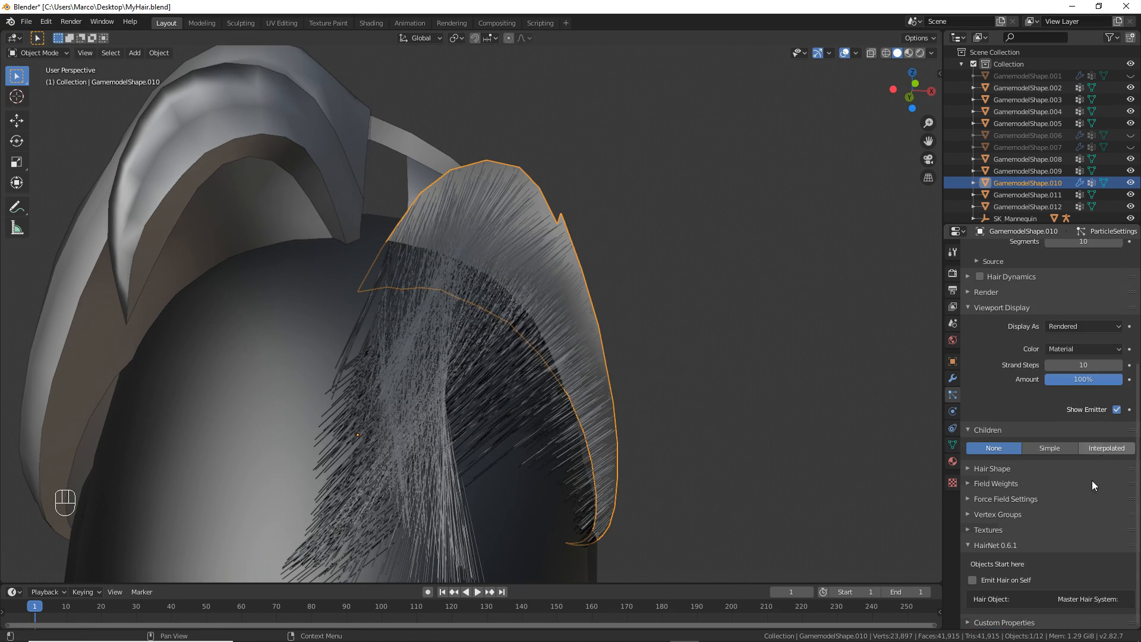
left_click(1106, 448)
Step: Comb the GamemodelShape.010 hairs in Particle Edit mode so they follow the side card's curve around the head
left_click(241, 23)
left_click(39, 53)
left_click(38, 137)
middle_click_drag(417, 380, 450, 410)
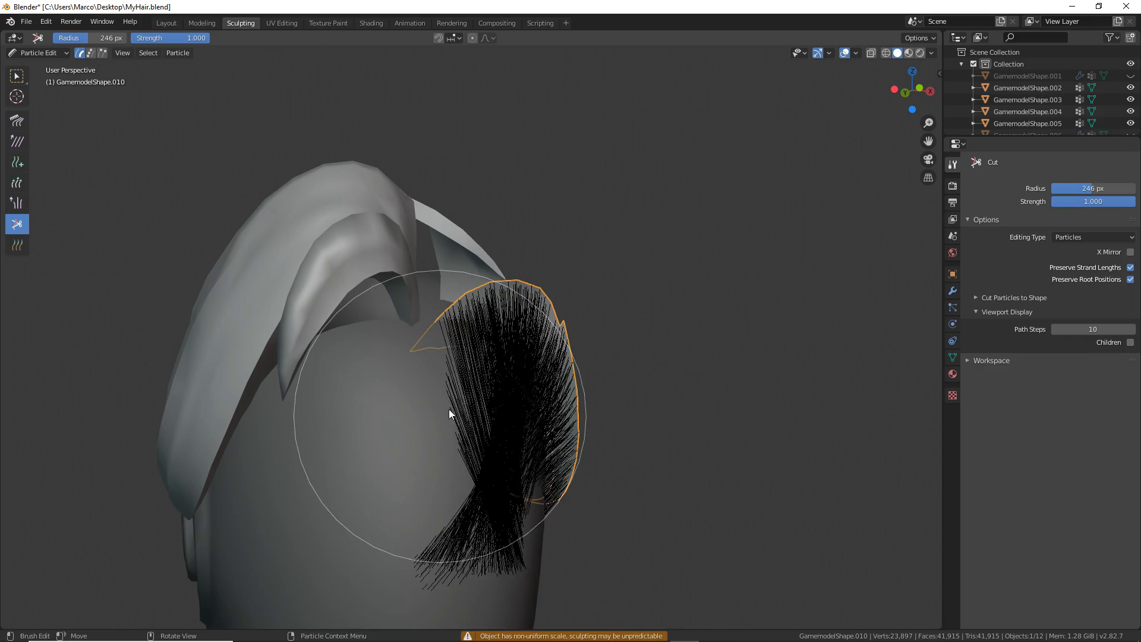
left_click(16, 121)
left_click_drag(488, 333, 523, 452)
middle_click_drag(523, 380, 594, 380)
left_click_drag(594, 380, 431, 351)
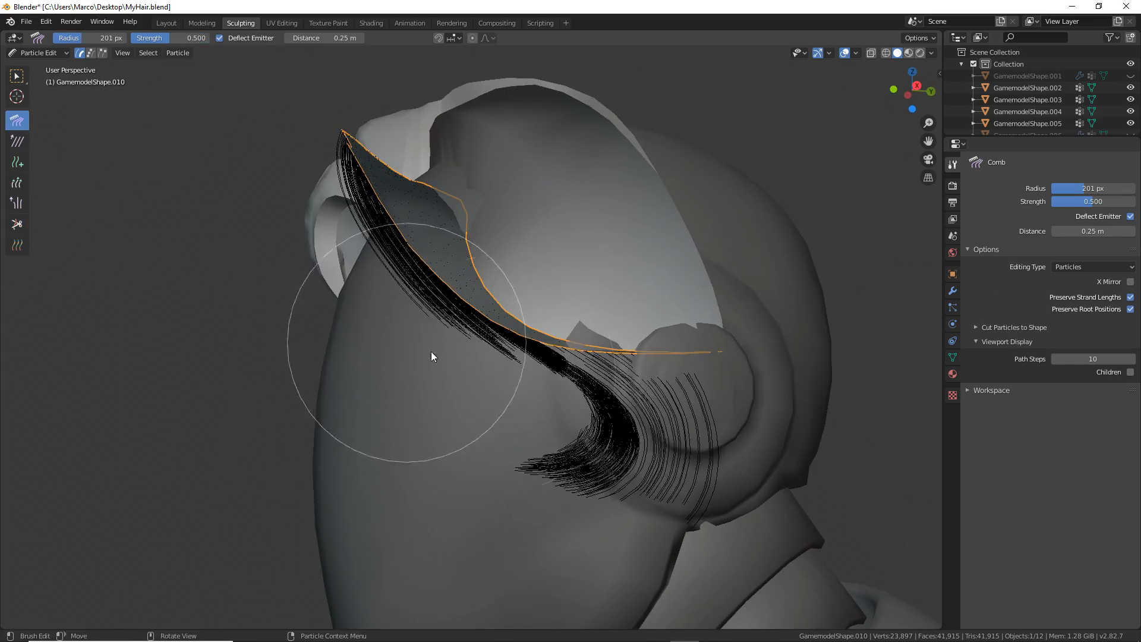
mouse_move(432, 356)
middle_mouse_down()
mouse_move(701, 268)
mouse_move(390, 421)
mouse_move(624, 430)
mouse_move(650, 282)
mouse_move(693, 530)
mouse_move(736, 492)
middle_mouse_up()
mouse_move(589, 334)
middle_mouse_down()
mouse_move(623, 195)
mouse_move(629, 223)
middle_mouse_up()
left_click_drag(659, 423, 607, 327)
Step: Trim the overlong hair tips of GamemodelShape.010 with the Cut brush and return to the Comb brush
left_click(17, 225)
left_click_drag(785, 297, 749, 373)
middle_click_drag(785, 357, 642, 250)
key("alt+z")
left_click(17, 121)
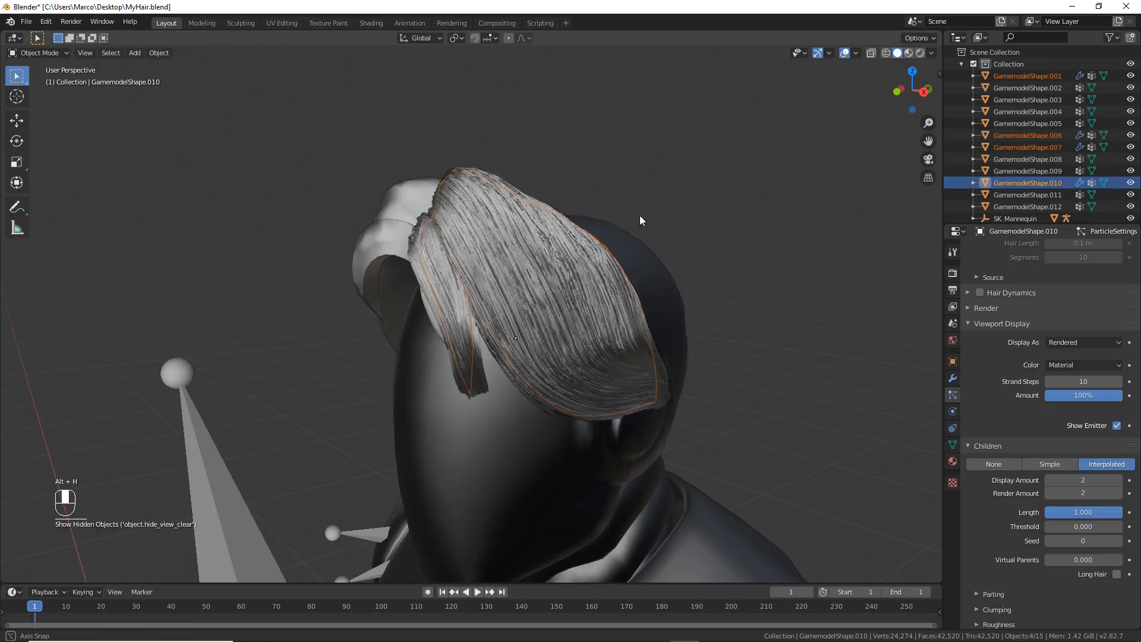
Step: Delete the GamemodelShape.005 and GamemodelShape.011 hair cards, keeping the finished hair strands
key("h")
middle_click_drag(639, 219, 565, 201)
left_click(504, 254)
key("h")
left_click(469, 257)
key("alt+h")
key("x")
left_click(483, 254)
left_click(354, 249)
key("x")
left_click(605, 236)
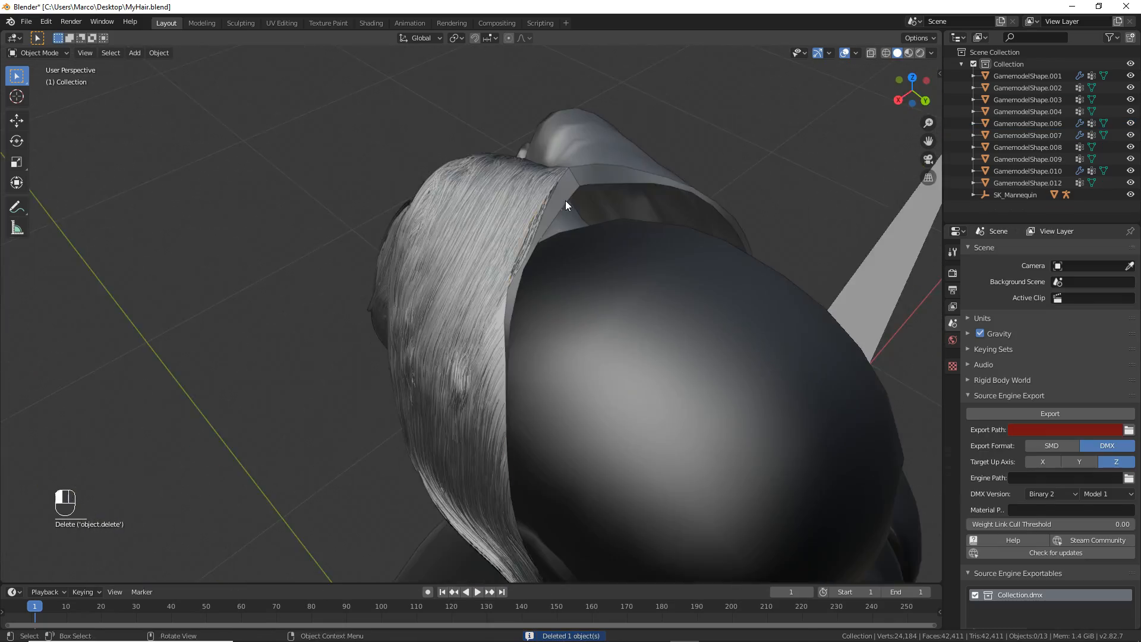
Step: Delete the remaining hair cards that carry no particle hair
left_click(566, 201)
key("x")
left_click(633, 251)
middle_click_drag(634, 251, 548, 157)
left_click(604, 308)
key("x")
left_click(604, 308)
key("x")
left_click(562, 334)
left_click(561, 334)
key("x")
Step: Duplicate the four finished hair strands in place and mirror the copies to the other side by scaling X by -1
left_click(642, 215)
key("g")
left_click(733, 291, "shift")
left_click(692, 293, "shift")
key("shift+d")
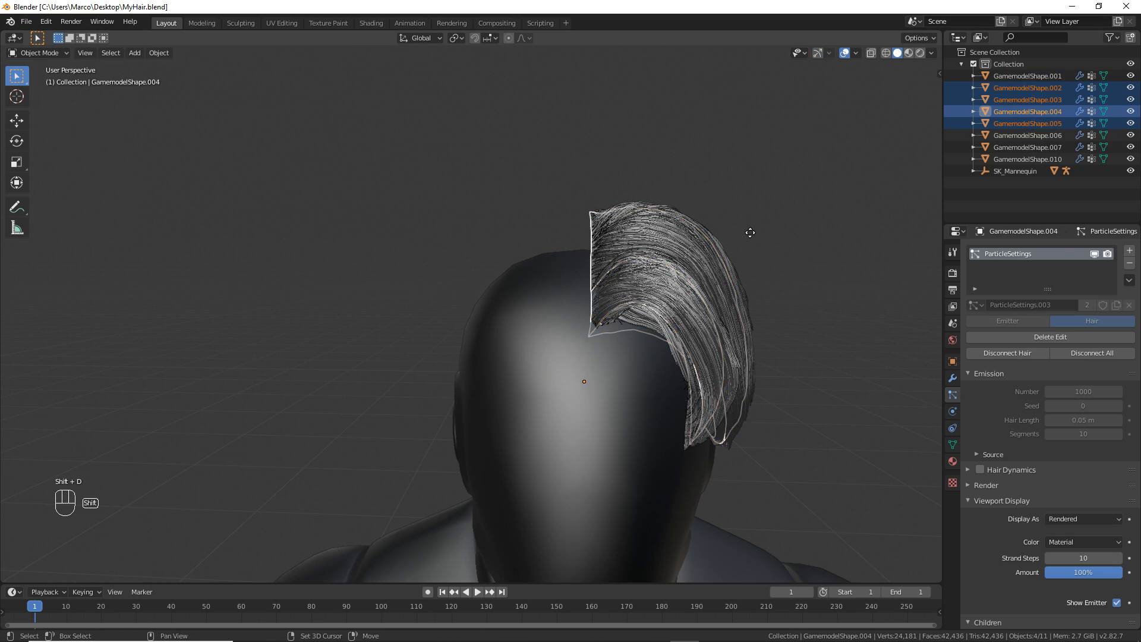
right_click(829, 248)
type("sx-1")
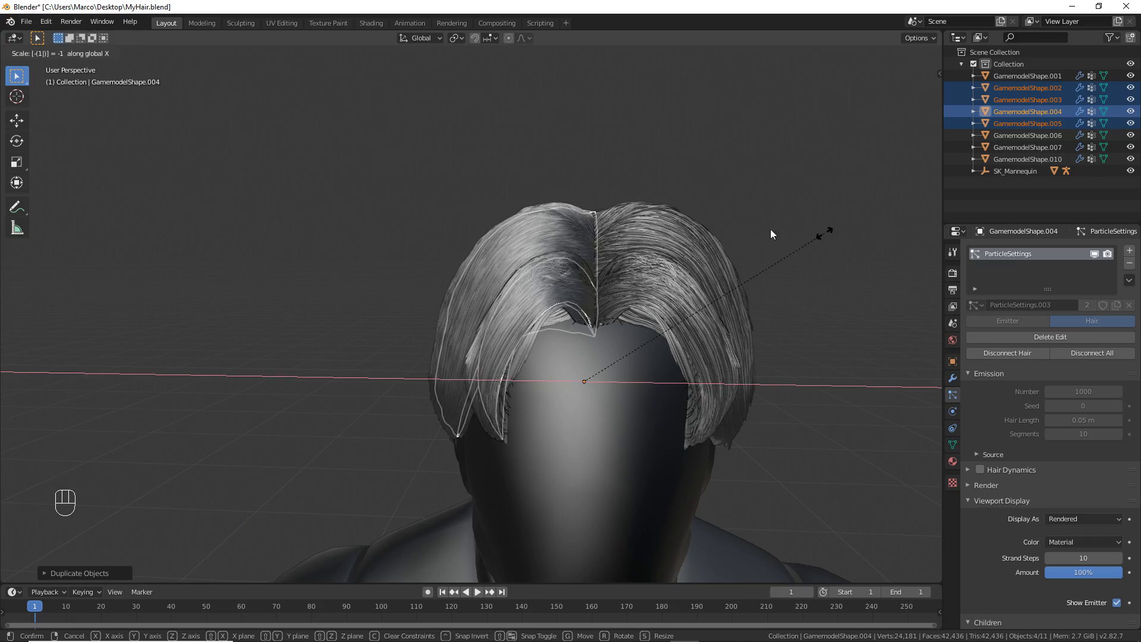
key("Return")
Step: Try to apply the object transforms to the mirrored hair strands
key("space")
type("appl")
key("Return")
scroll(758, 239, "down", 10)
scroll(626, 184, "up", 3)
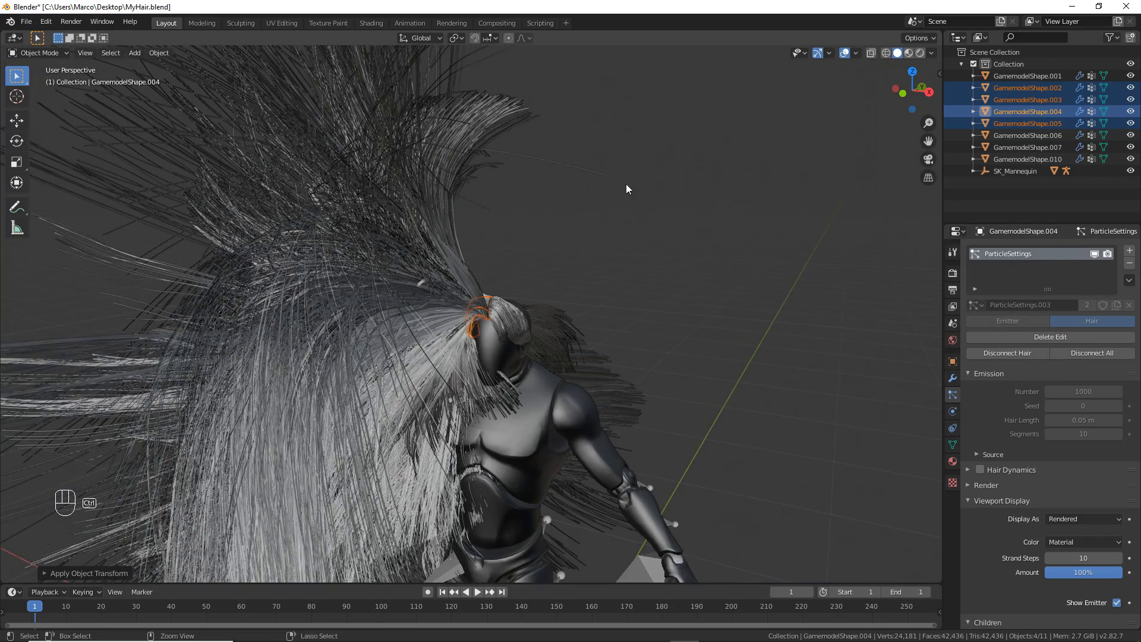
key("ctrl+z")
scroll(636, 186, "up", 9)
middle_click_drag(636, 186, 697, 305)
Step: Select all hair strand objects from GamemodelShape.001 to GamemodelShape.010, leaving out the mannequin
left_click(1031, 159)
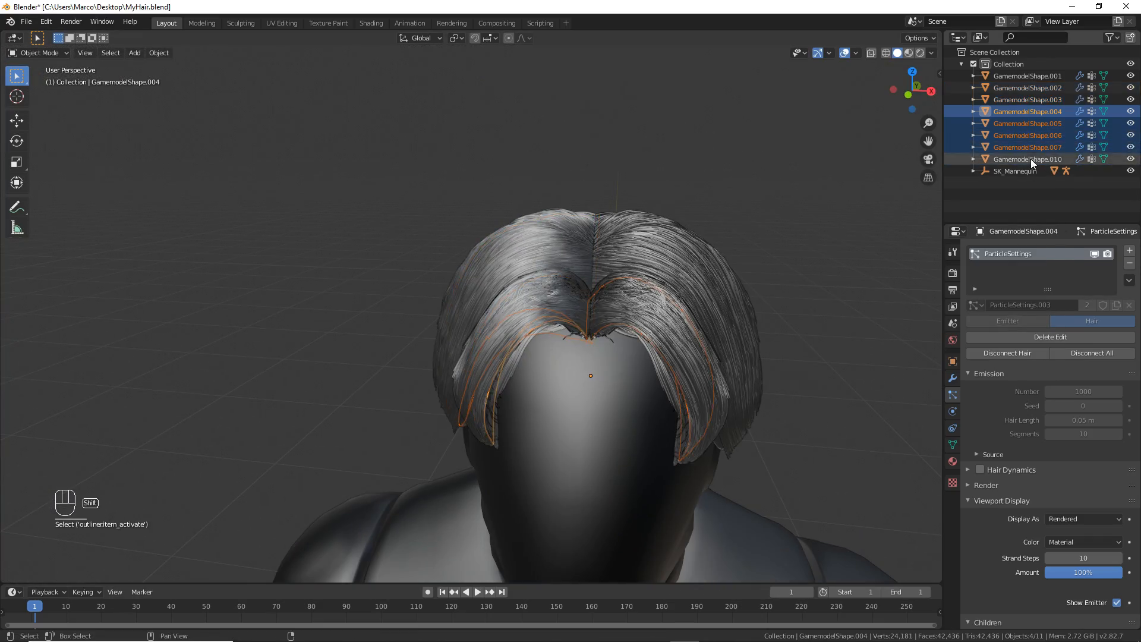
left_click(1032, 76, "shift")
scroll(675, 201, "down", 3)
middle_click_drag(675, 200, 634, 104)
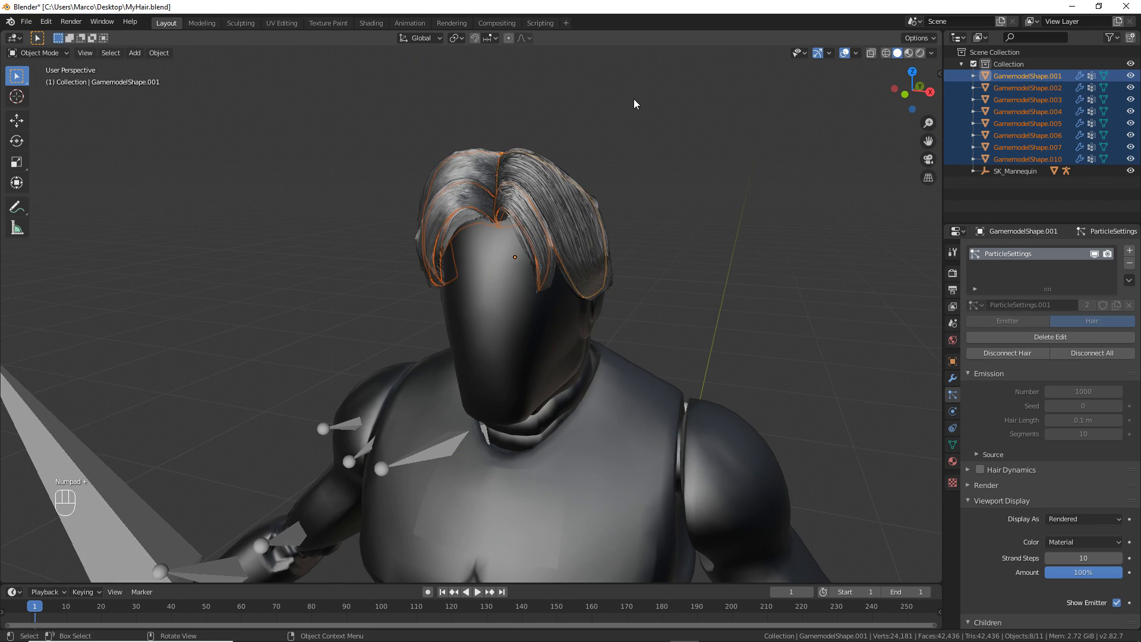
scroll(634, 104, "up", 3)
middle_click_drag(634, 104, 664, 139)
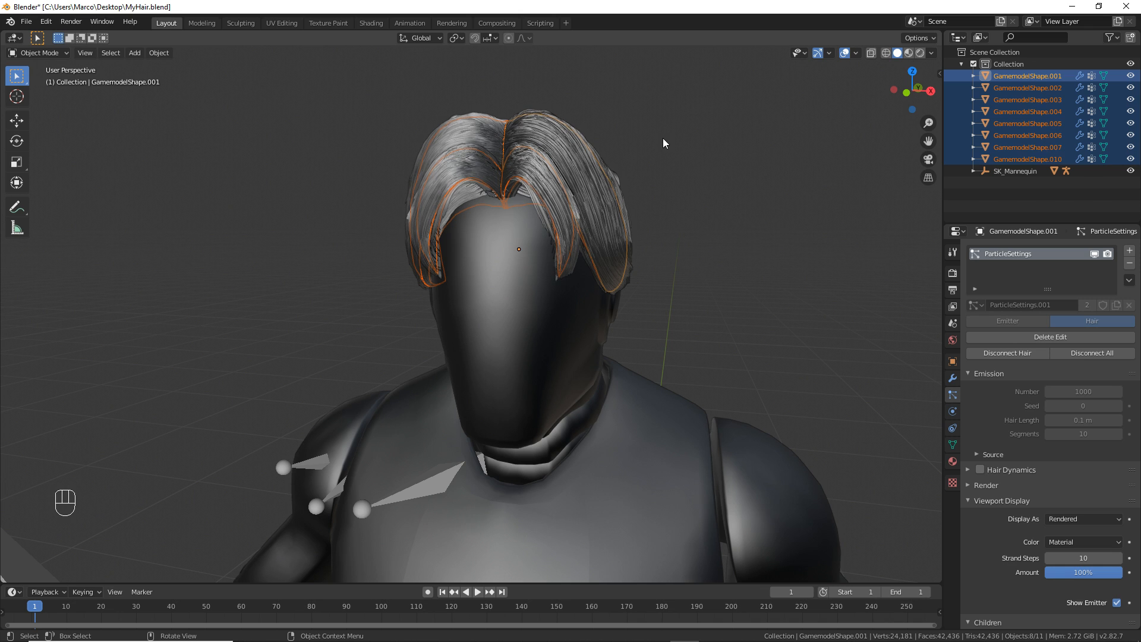
mouse_move(664, 143)
middle_mouse_down()
mouse_move(773, 143)
mouse_move(653, 149)
middle_mouse_up()
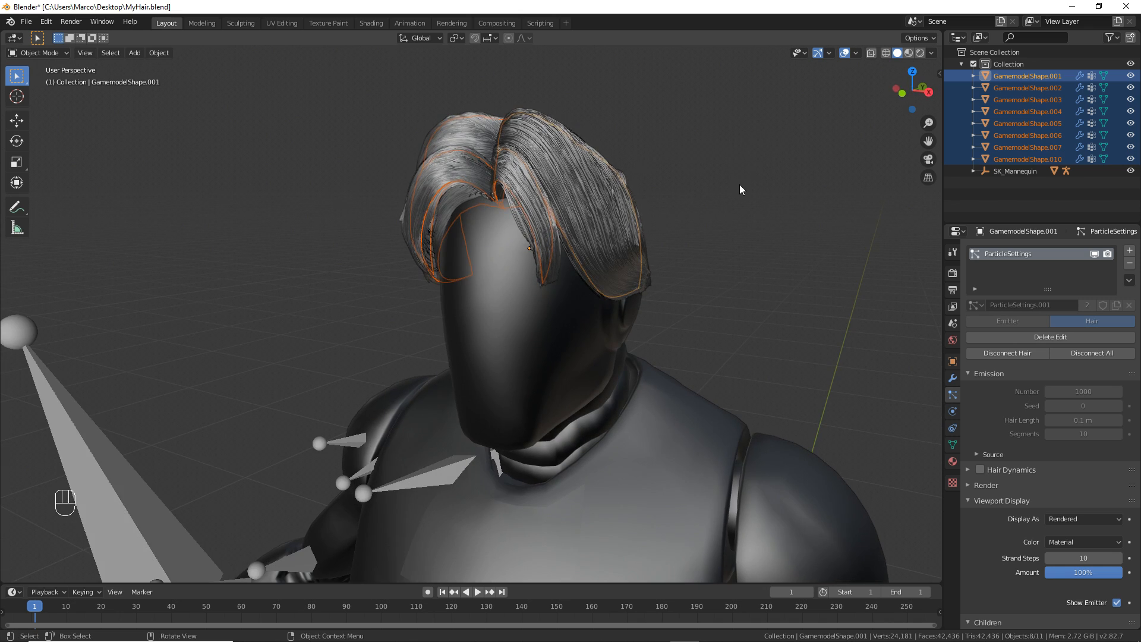
Step: Examine the Alembic export options for scale, frame range and selected objects, without exporting
left_click(27, 22)
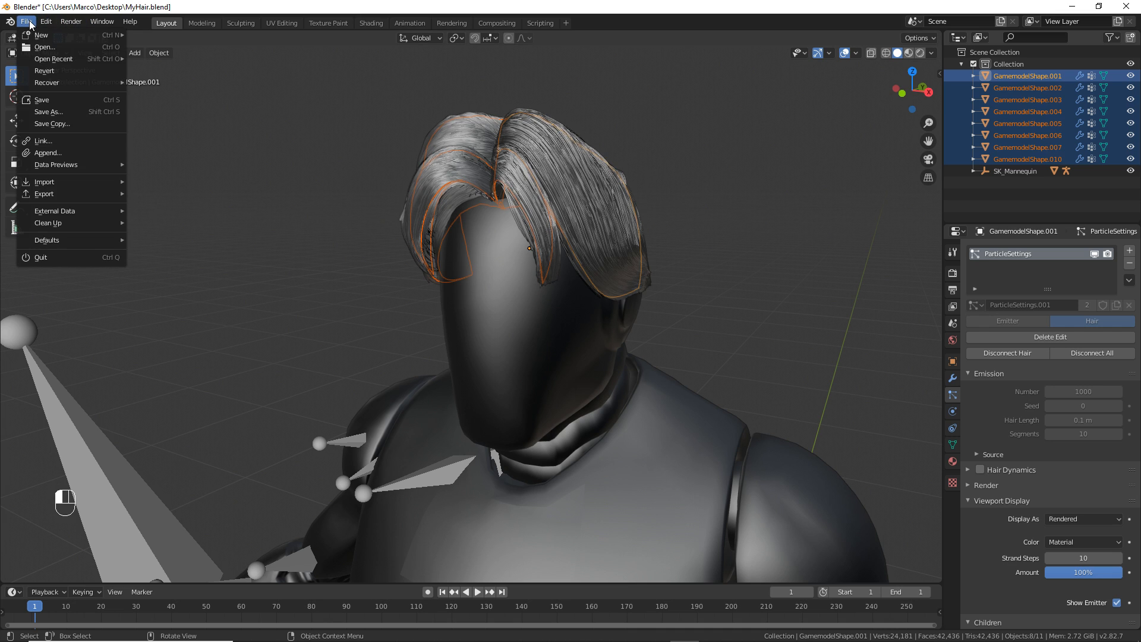
mouse_move(50, 198)
left_click(217, 206)
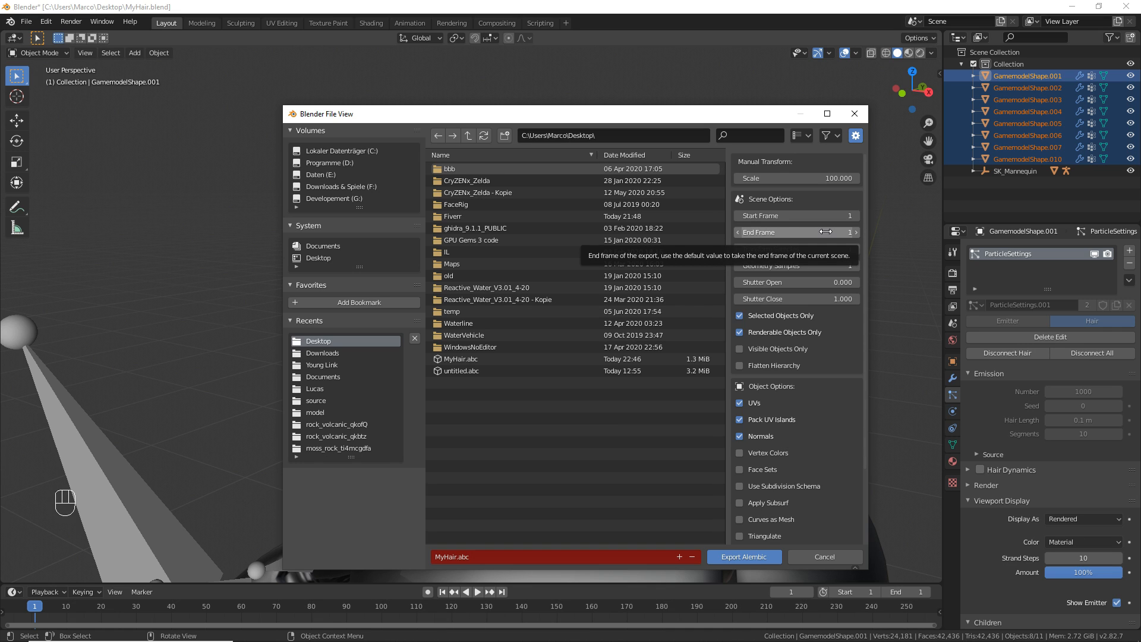
left_click(855, 115)
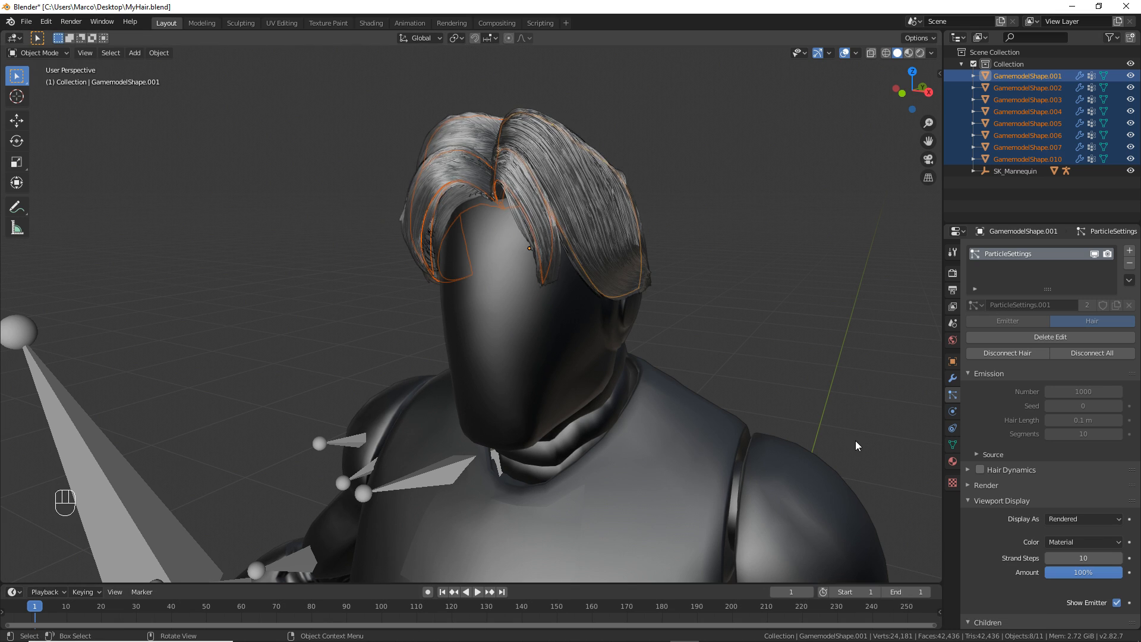
Step: Export the selected hair strands as Alembic to the Desktop, overwriting MyHair.abc
left_click(33, 23)
middle_click_drag(403, 158, 389, 157)
left_click(31, 27)
mouse_move(71, 197)
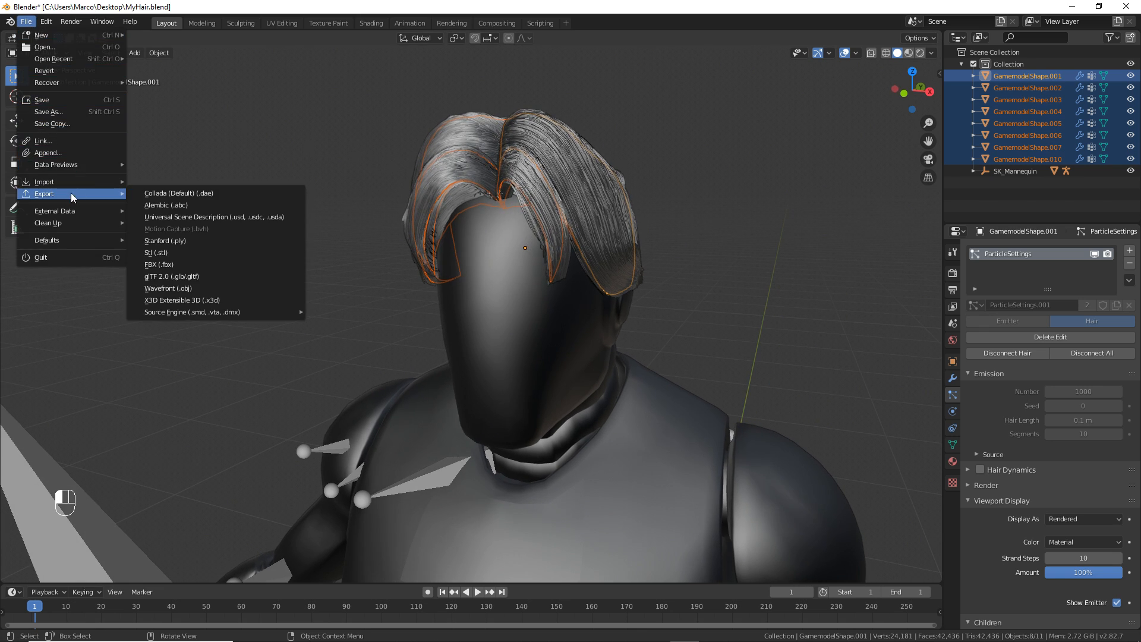
left_click(200, 205)
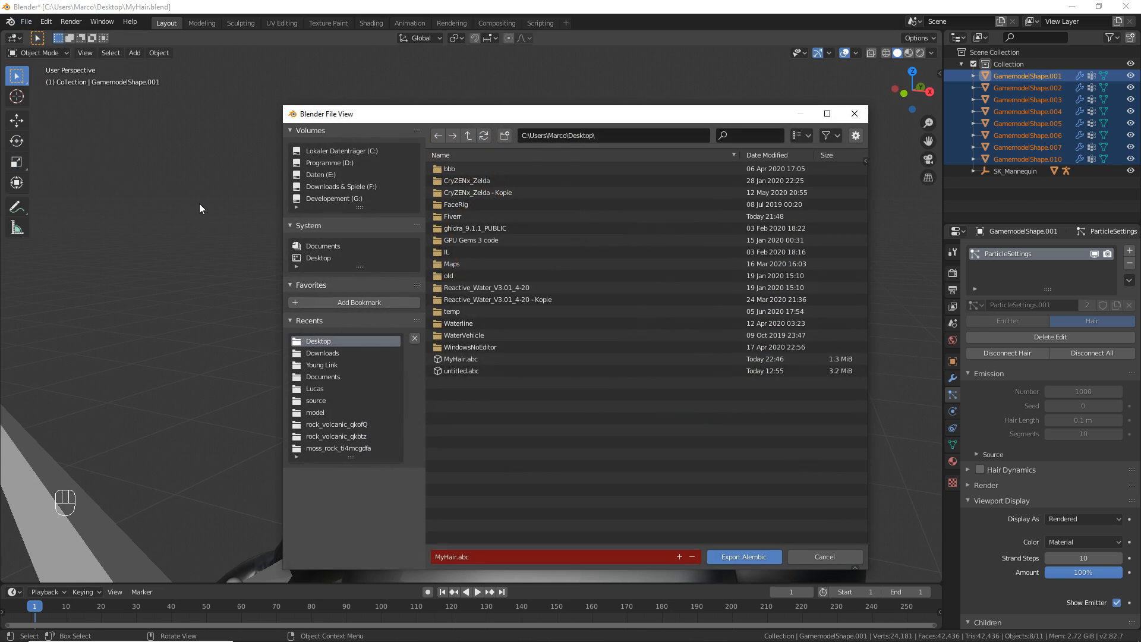
left_click(492, 359)
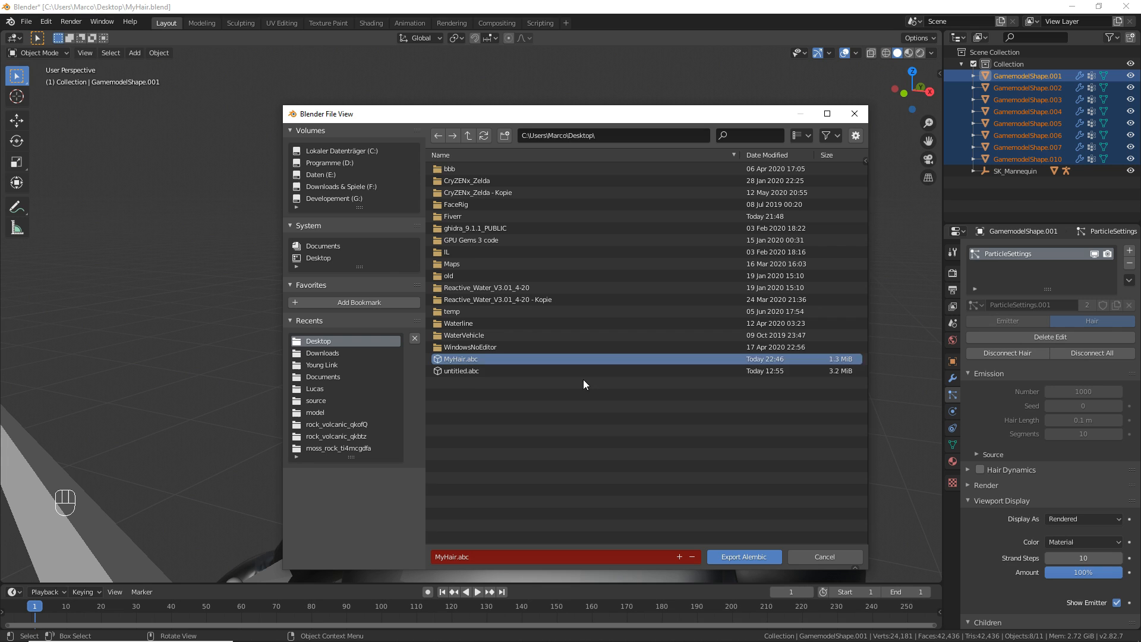
left_click(741, 558)
Step: Switch to the HairTutorialAvanced project in Unreal Engine, show the Content folder and save all modified assets
key("super")
mouse_move(741, 631)
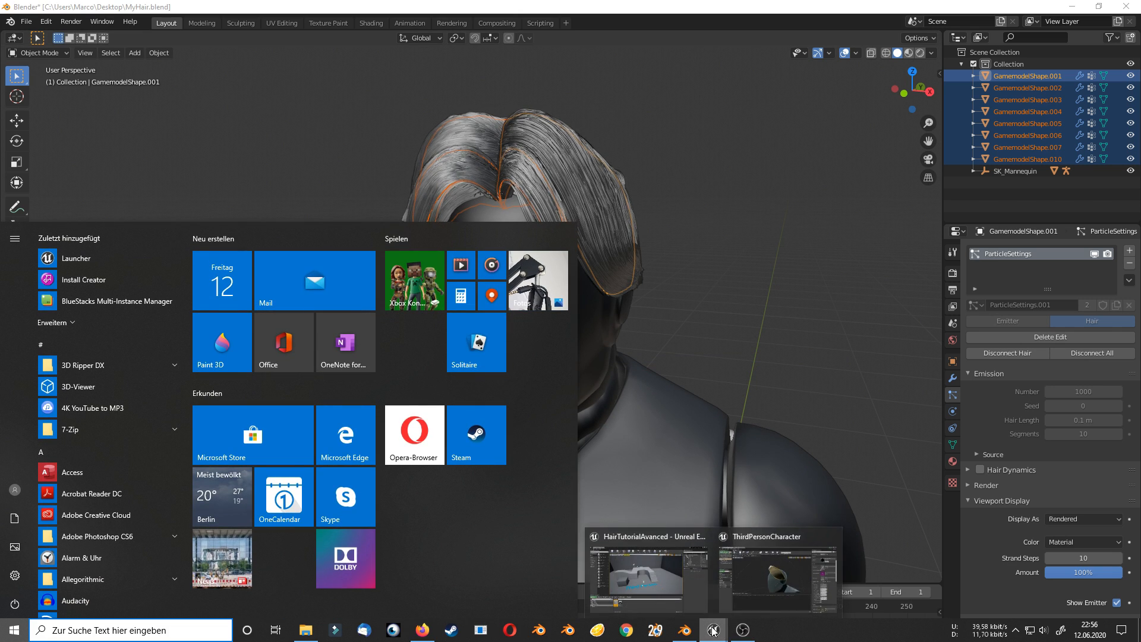
left_click(677, 576)
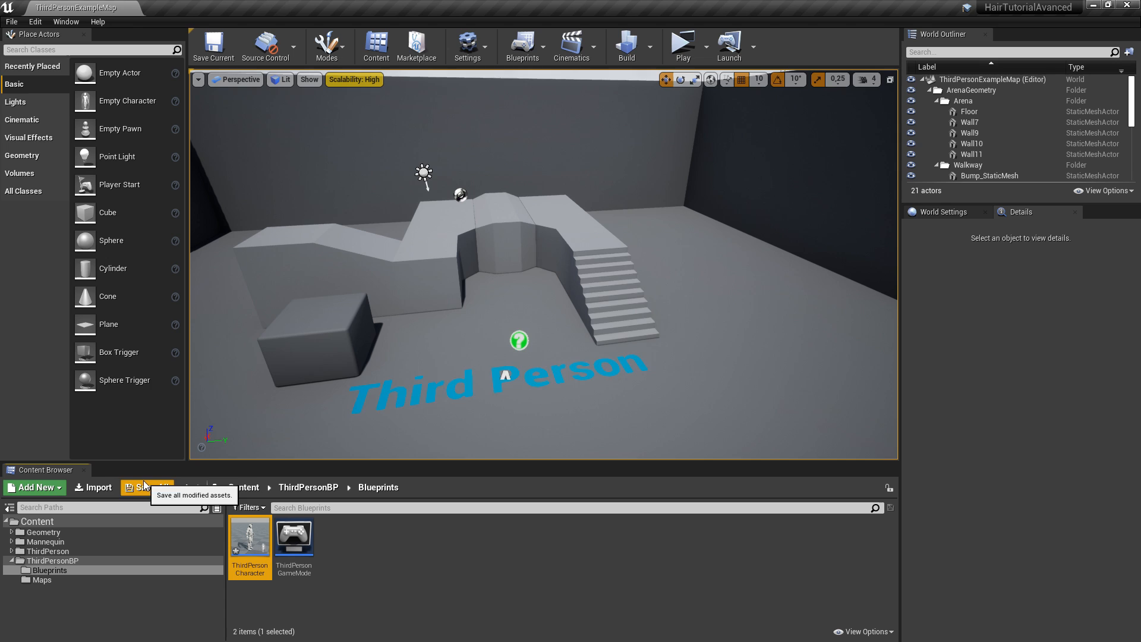
left_click(125, 521)
left_click(147, 488)
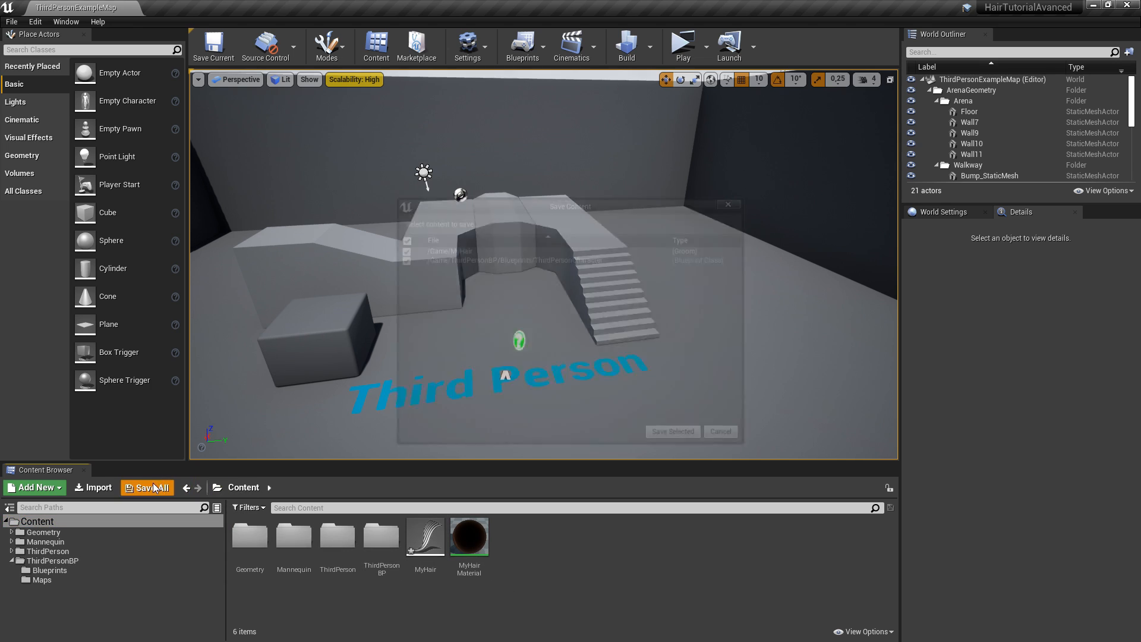
left_click(659, 440)
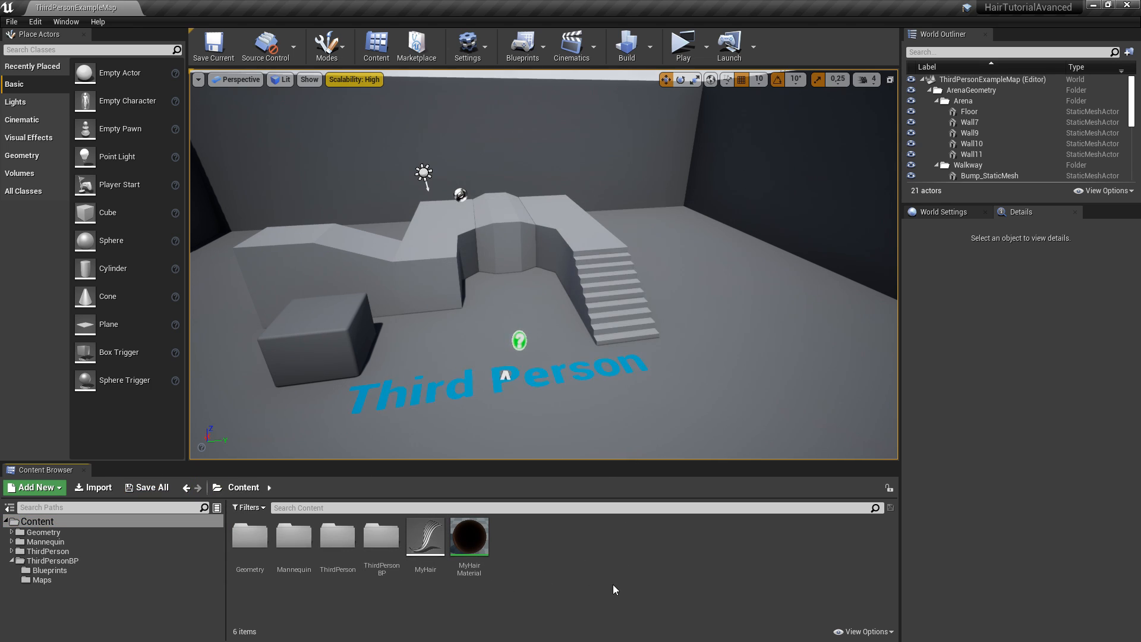
Step: Reimport the MyHair groom from MyHair.abc with X rotation 90 and Y scale -1
left_click(440, 540)
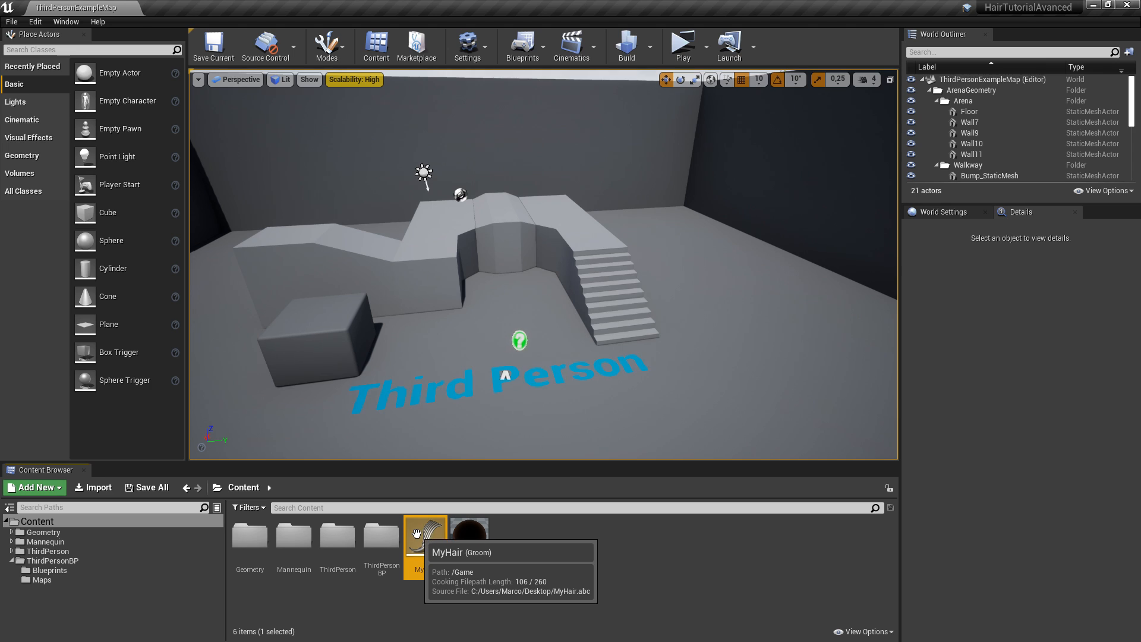
right_click(440, 539)
left_click(452, 214)
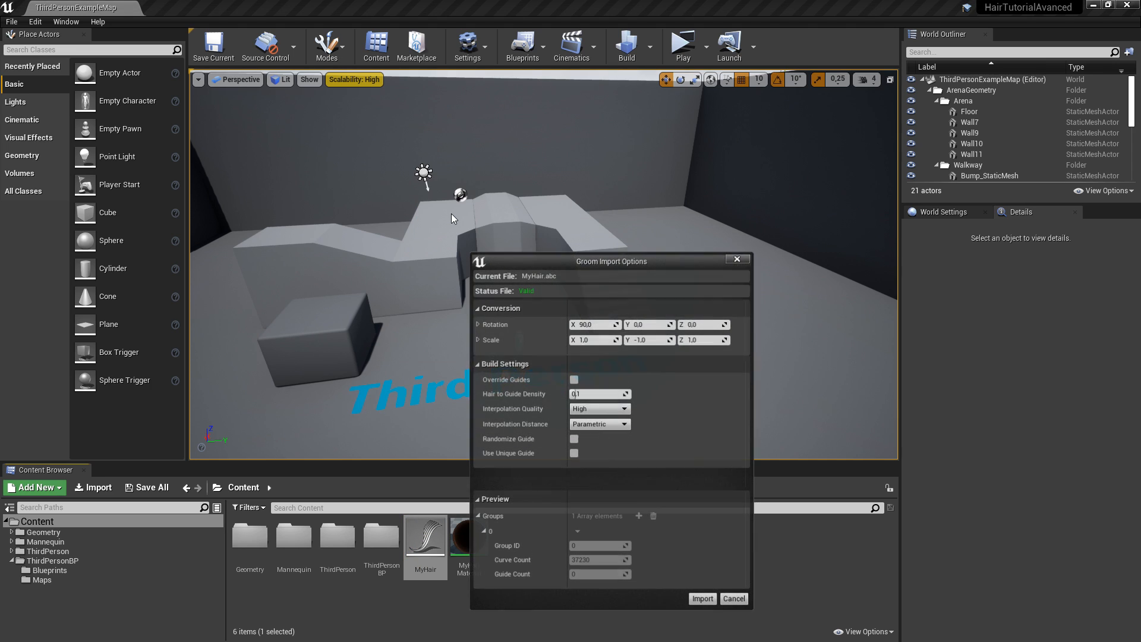
left_click(704, 600)
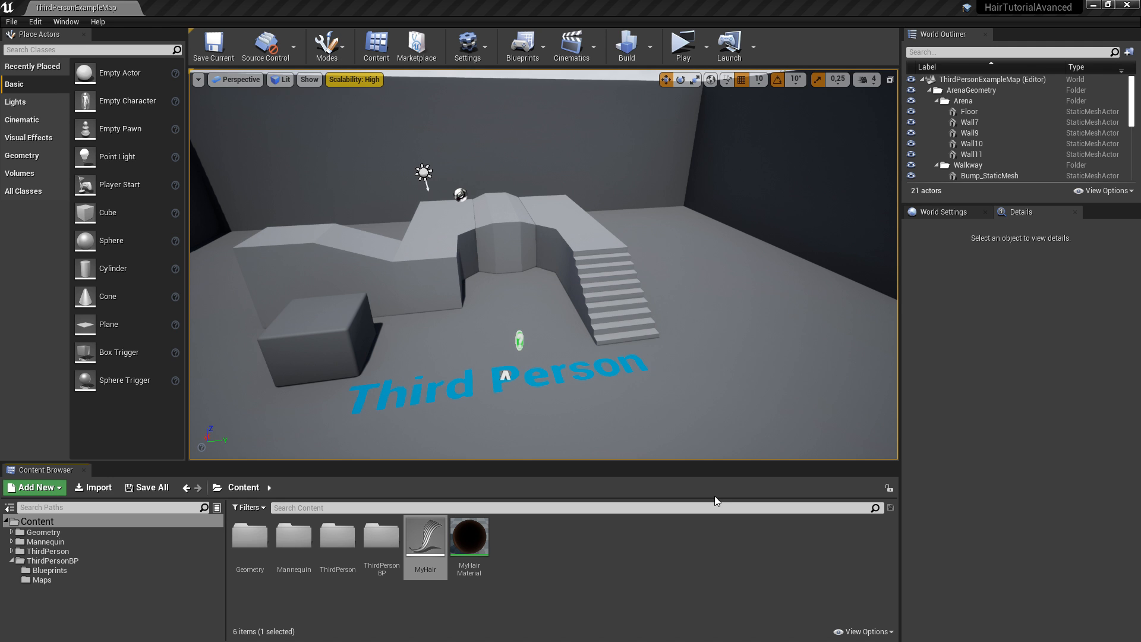
Step: Play the level and run the character around to examine how the updated hair looks and moves from several sides
left_click(682, 47)
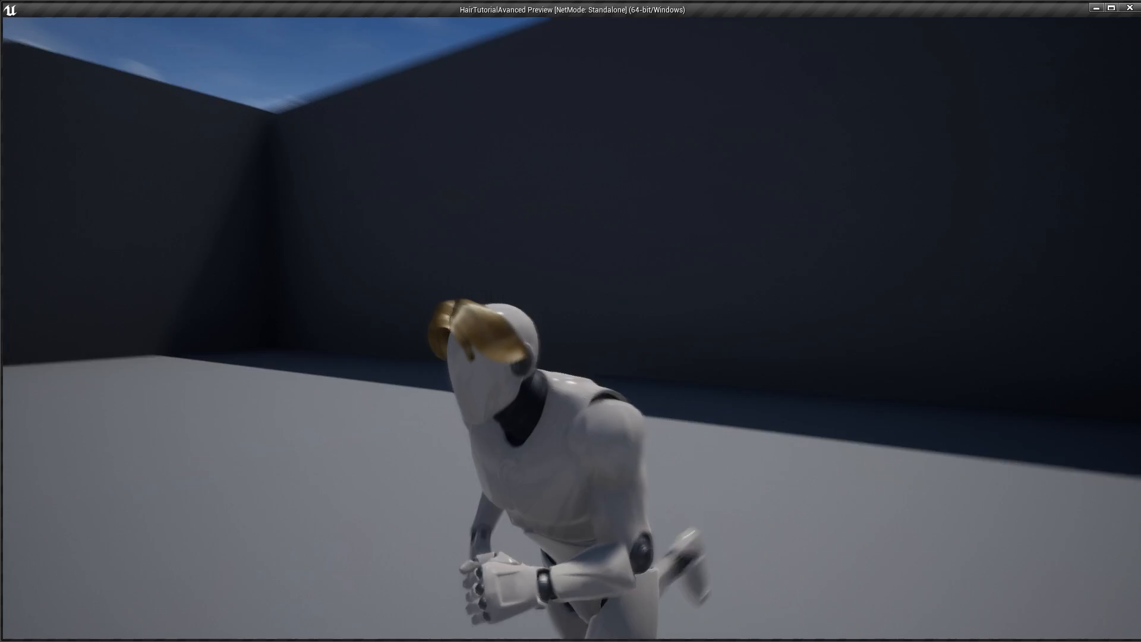
key("s")
key("d")
key("s")
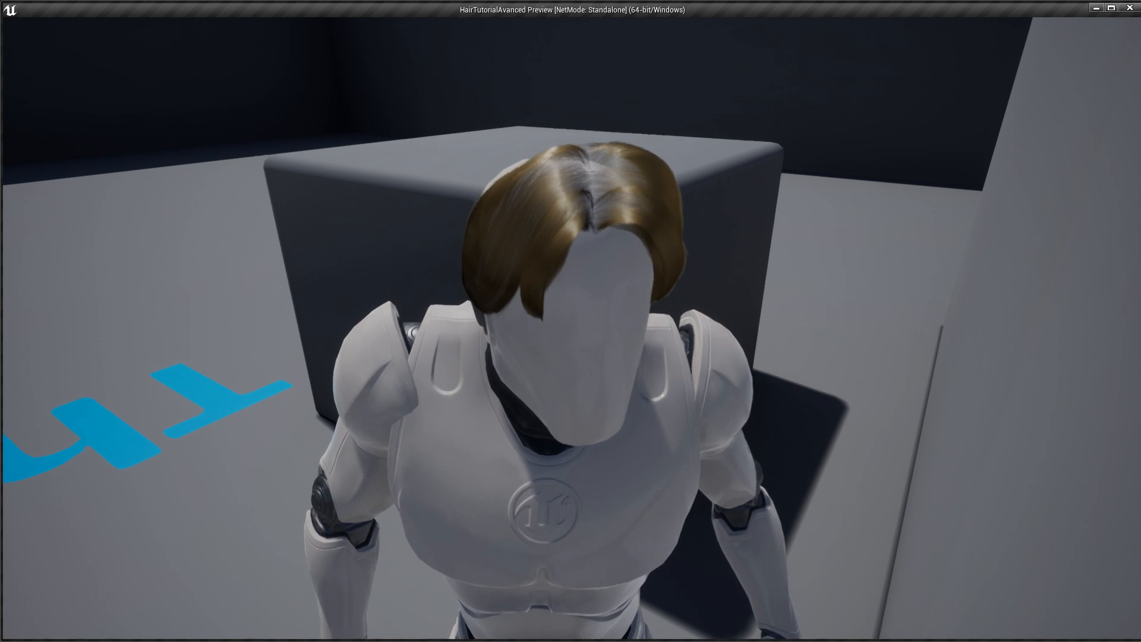
key("a")
key("s")
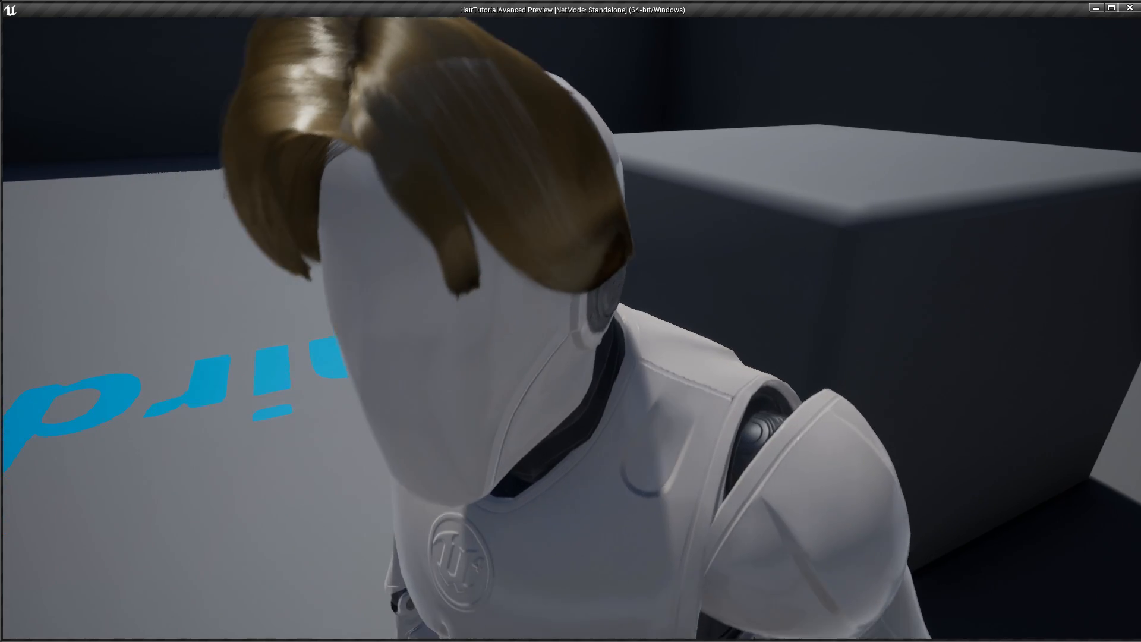
key("s")
key("a")
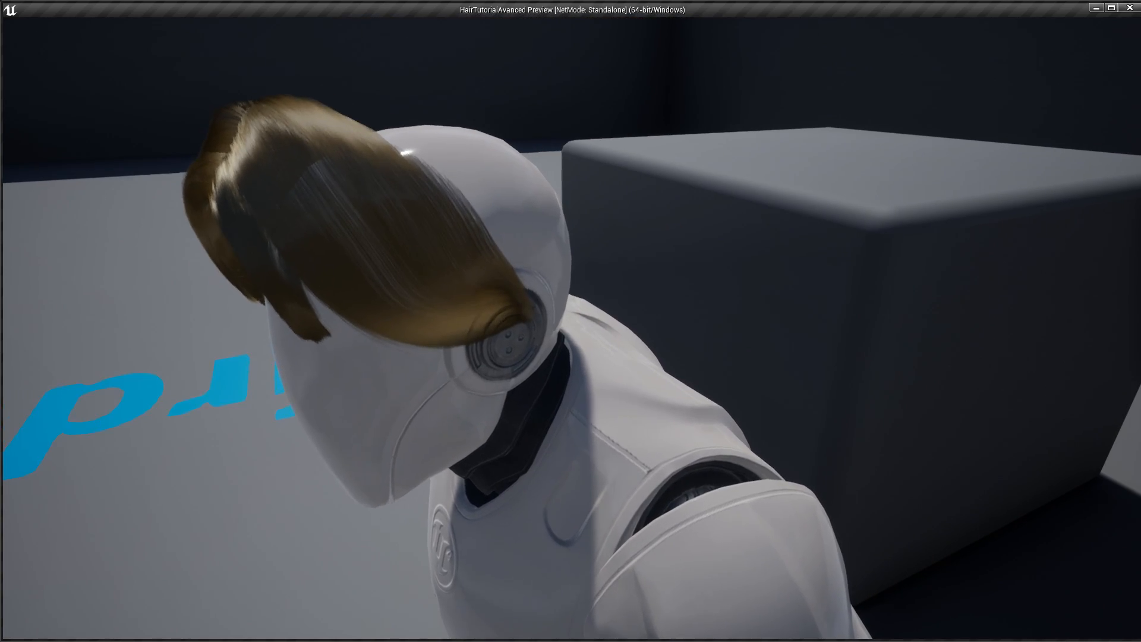
key("s")
key("d")
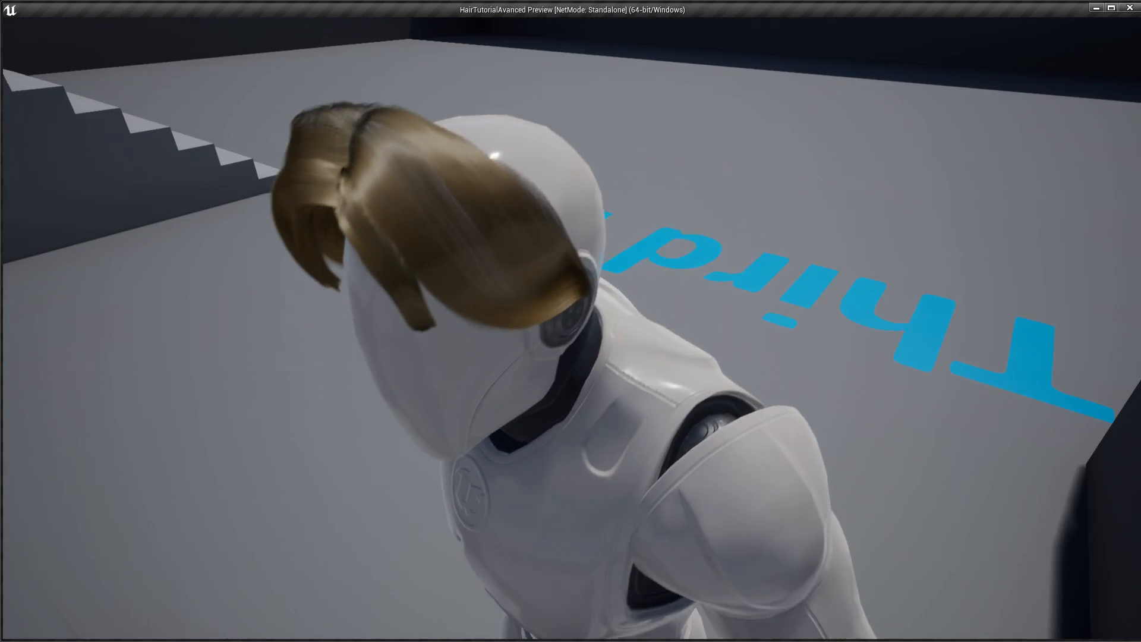
Step: Stop the preview, set the Groom component's Hair Width to 0.01 in the ThirdPersonCharacter blueprint, and compile it
key("Escape")
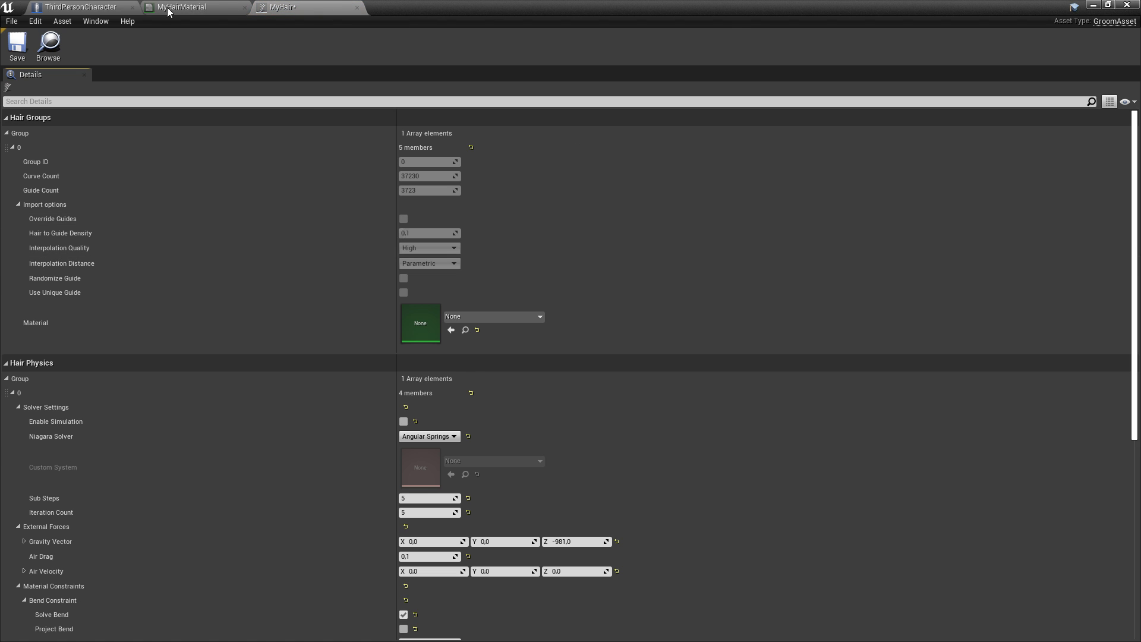
left_click(126, 9)
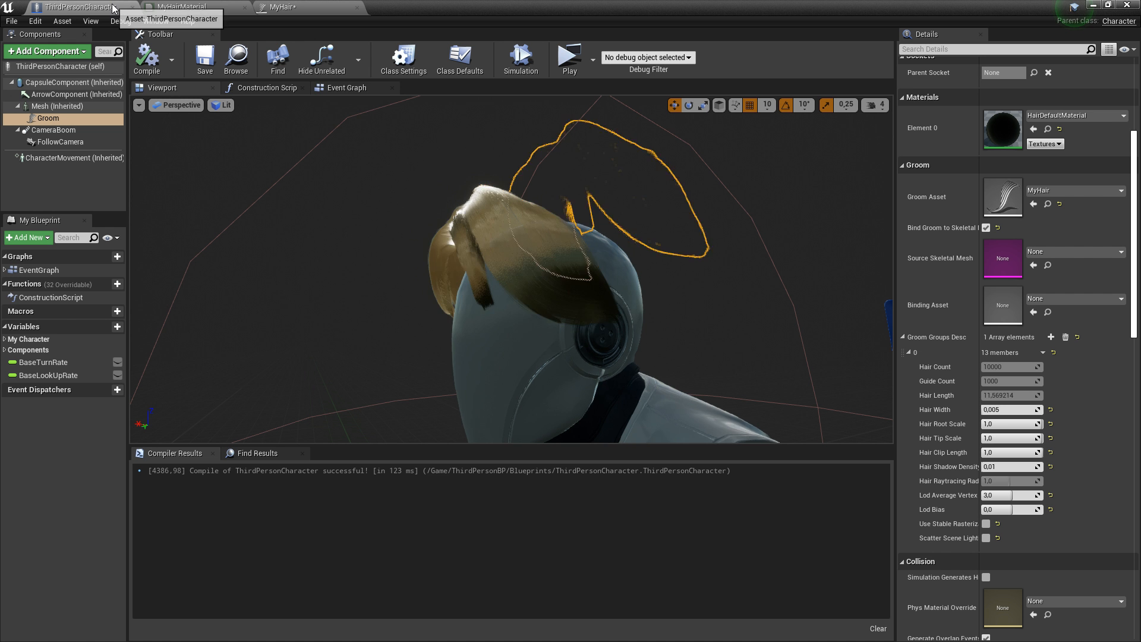
scroll(685, 231, "down", 5)
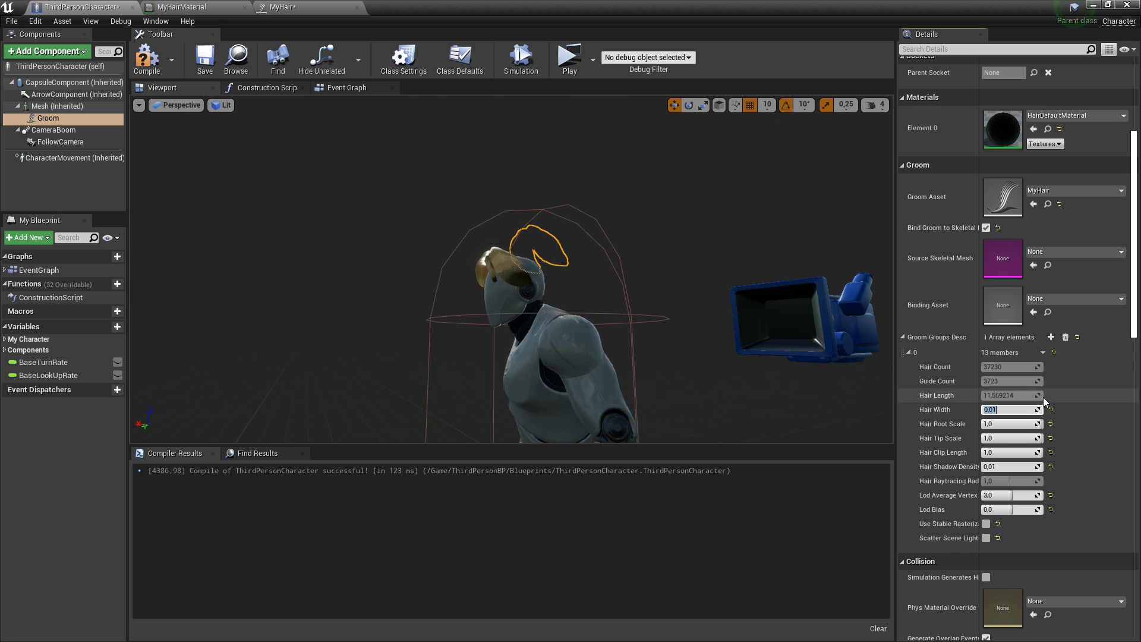
key("w")
right_click_drag(611, 321, 619, 294)
key("s")
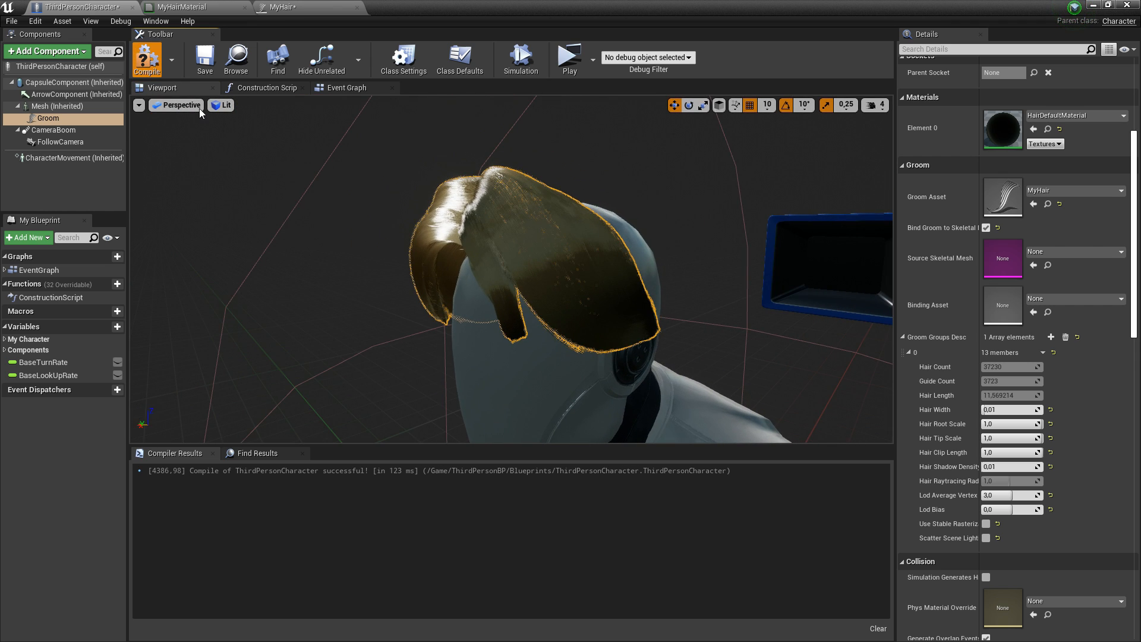
key("F7")
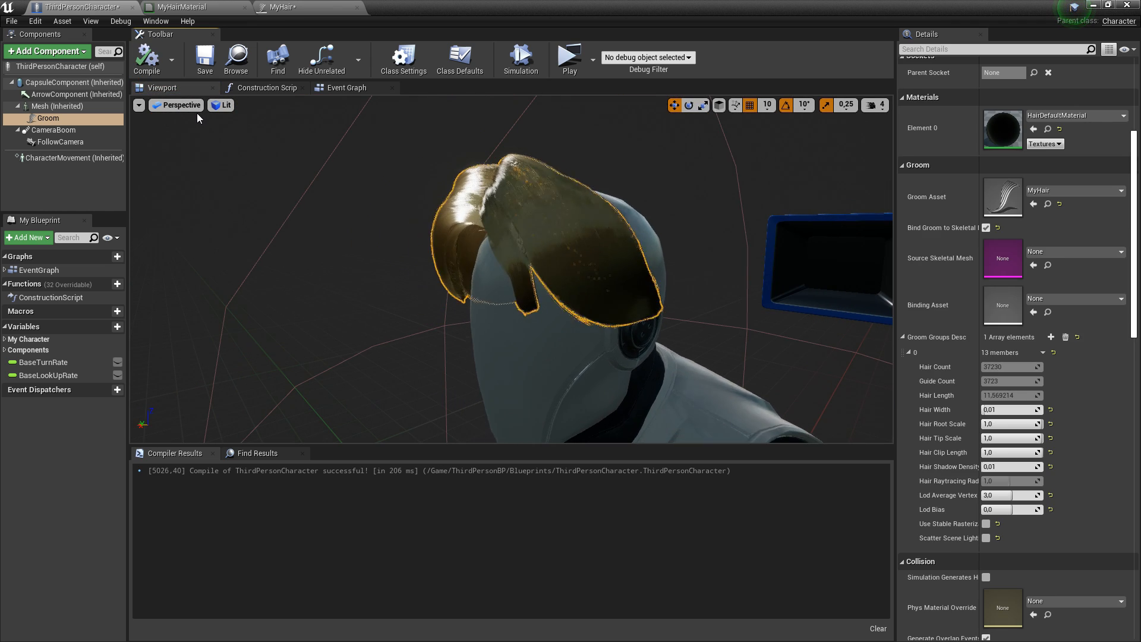
Step: Open the MyHair groom asset, enable simulation in its solver settings, and save the asset
left_click(1093, 4)
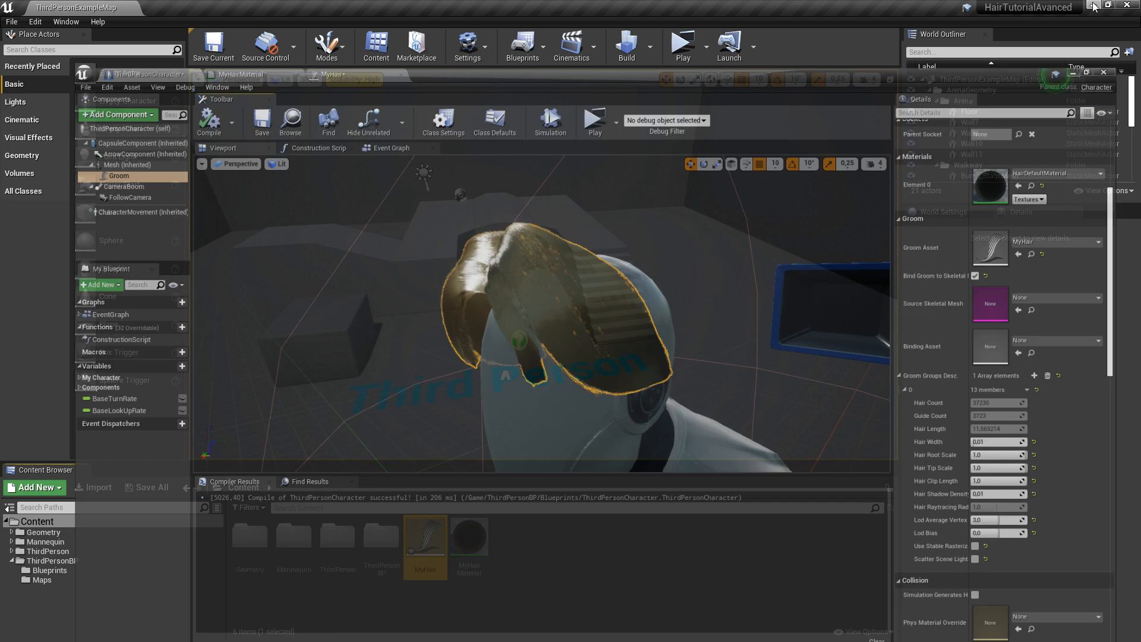
right_click(426, 539)
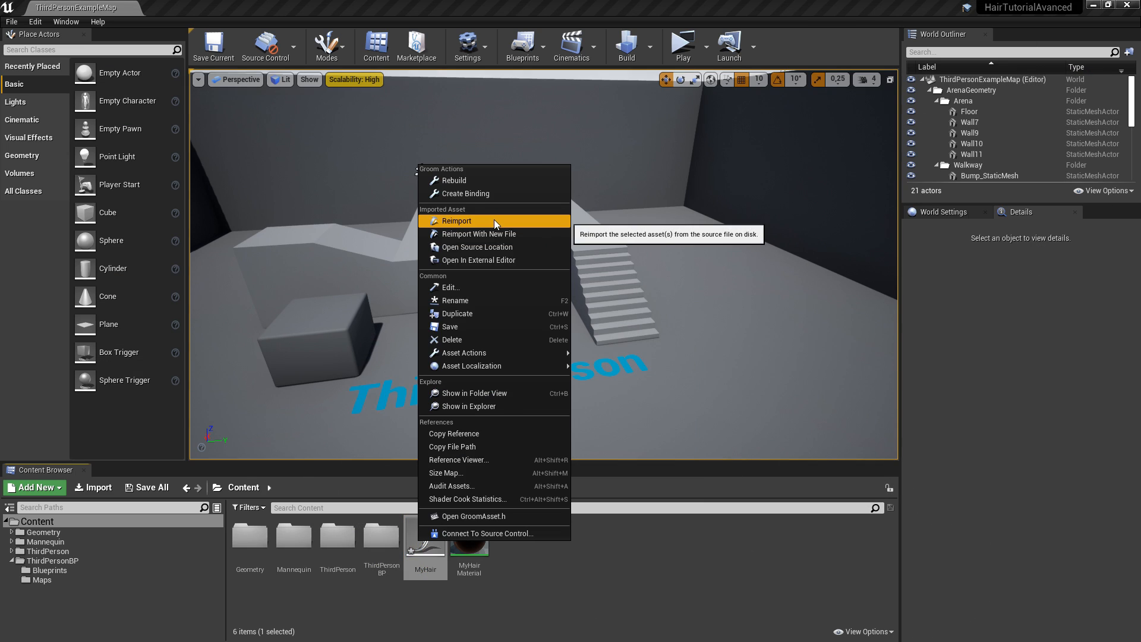
double_click(429, 544)
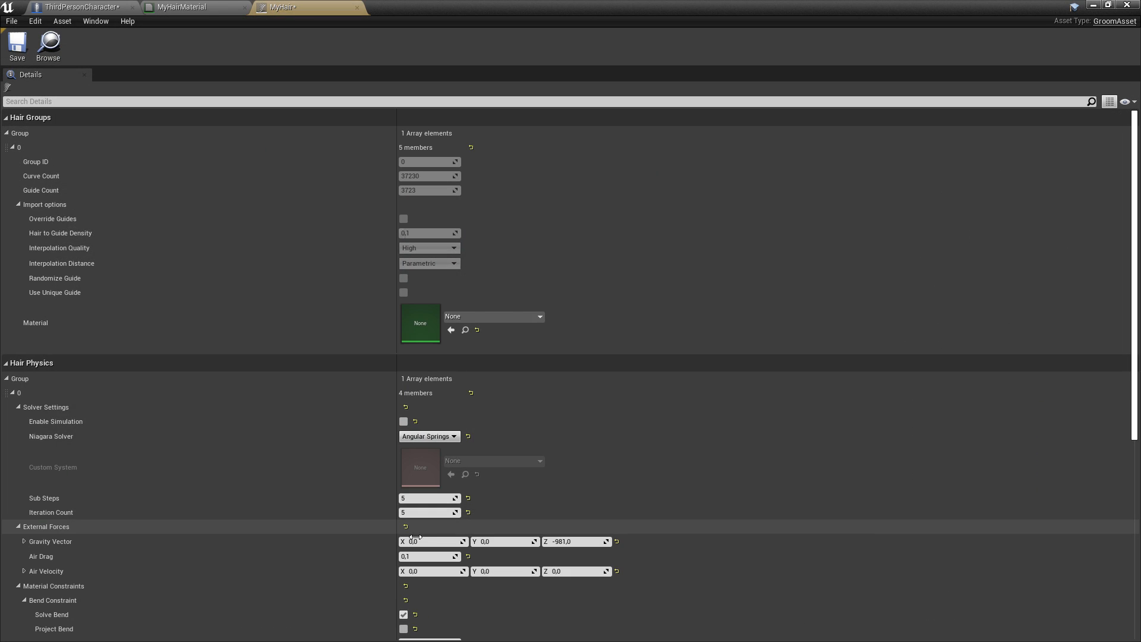
scroll(496, 324, "down", 3)
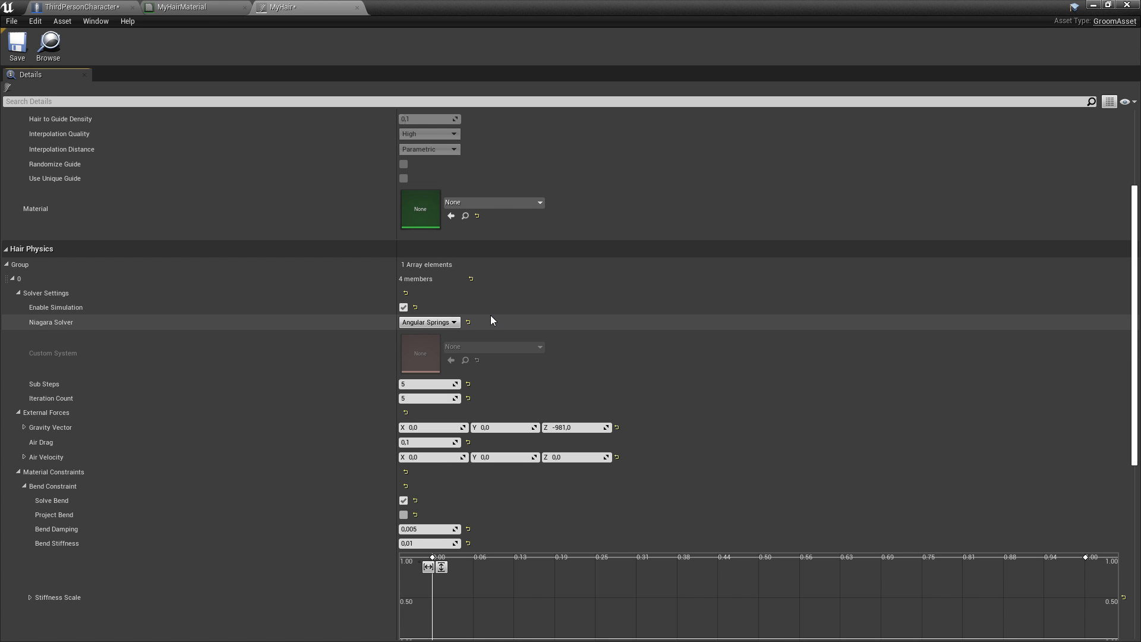
left_click(18, 44)
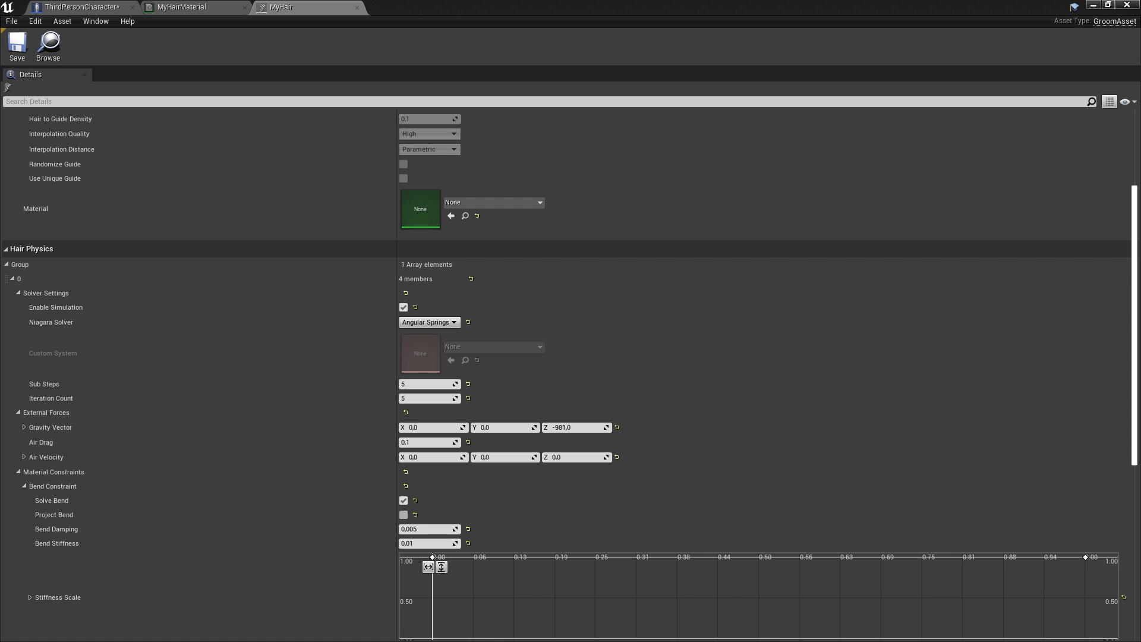
Step: Play the level and run the character around to examine how the simulated hair moves
left_click(1096, 6)
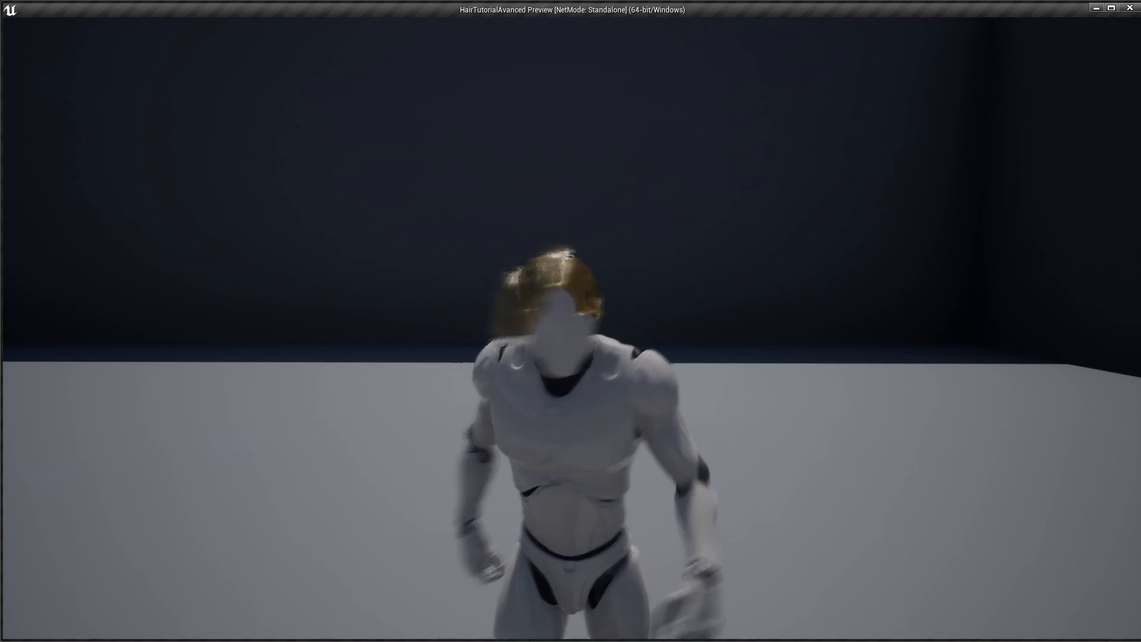
key("w")
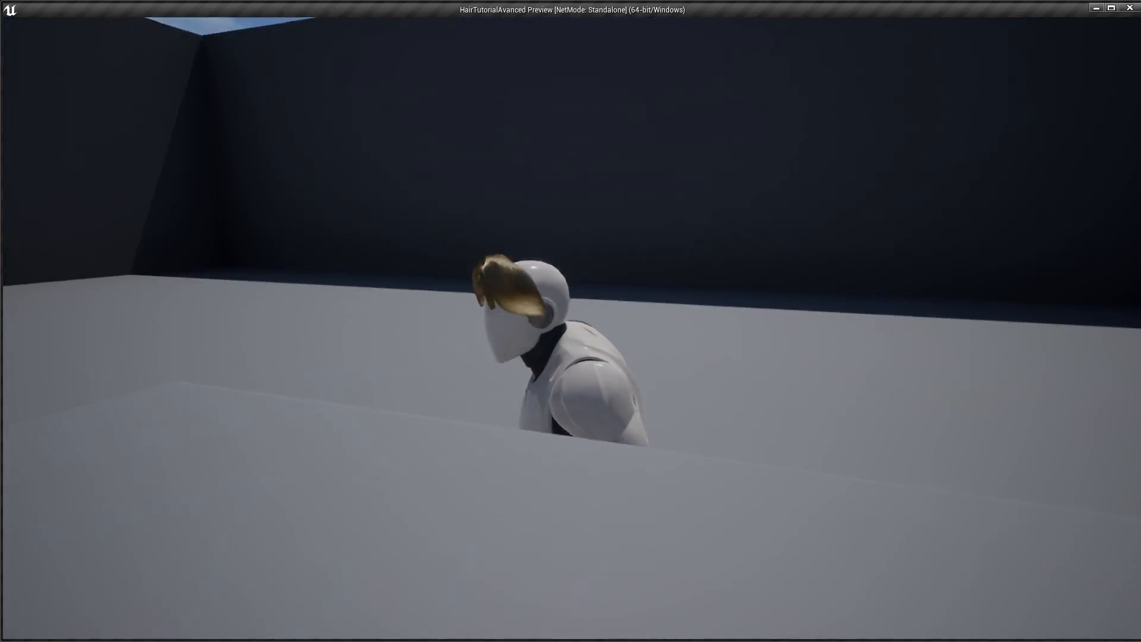
key("s")
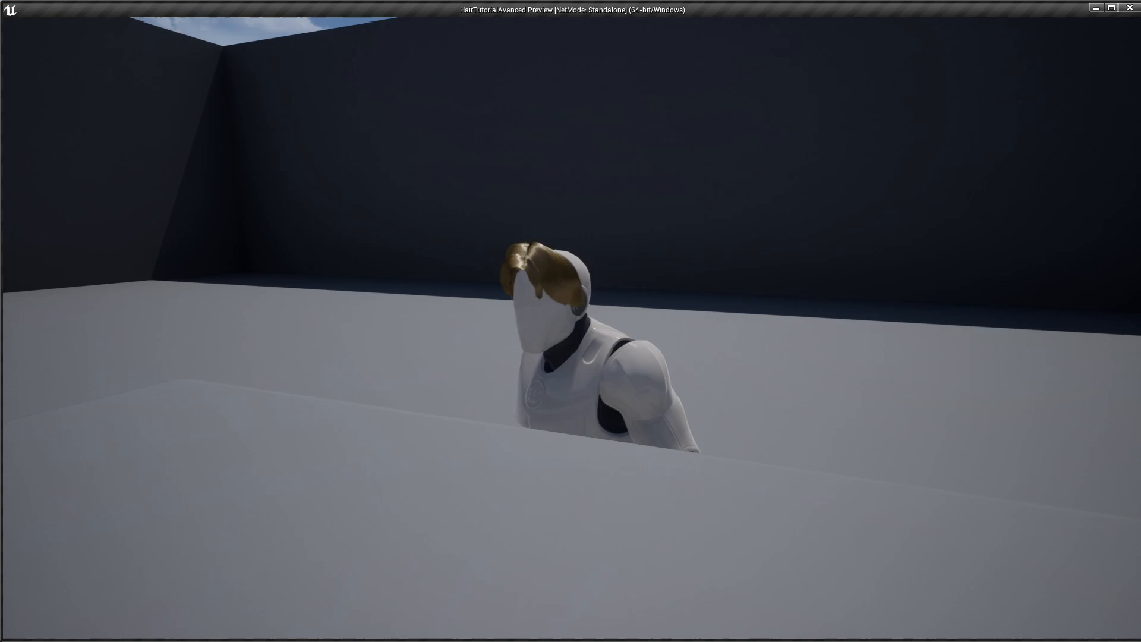
key("w")
key("s")
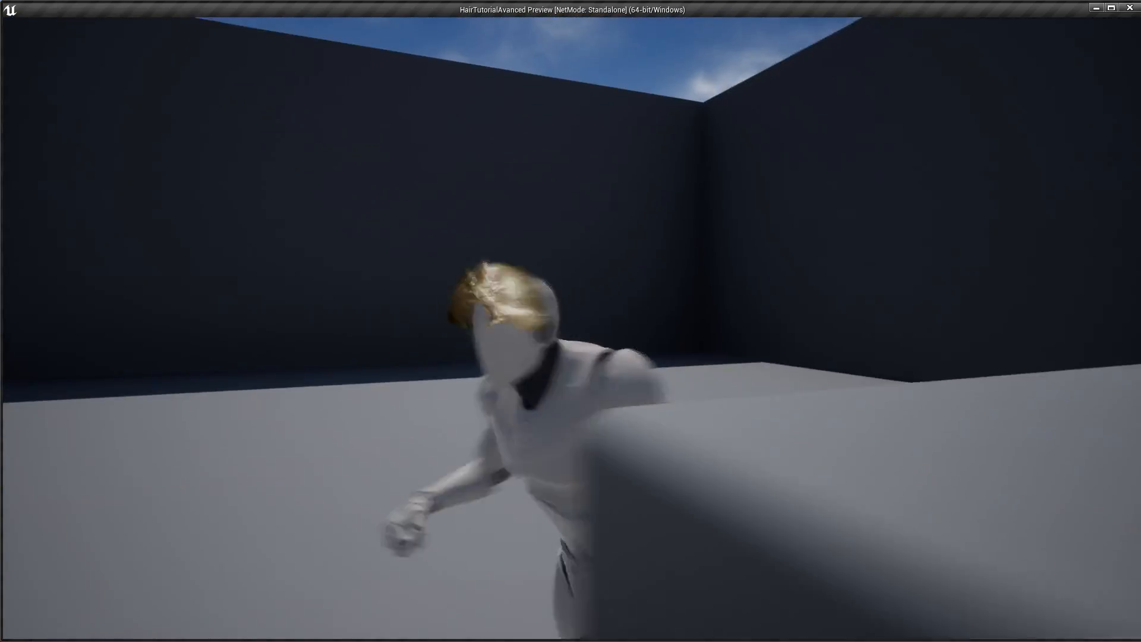
key("s")
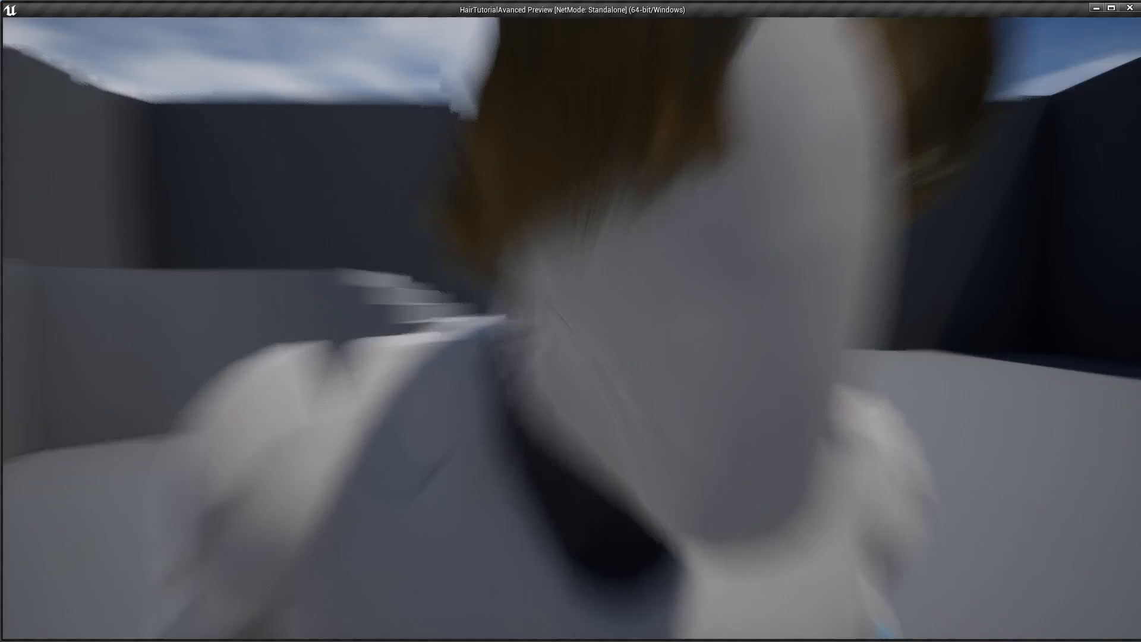
key("d")
key("s")
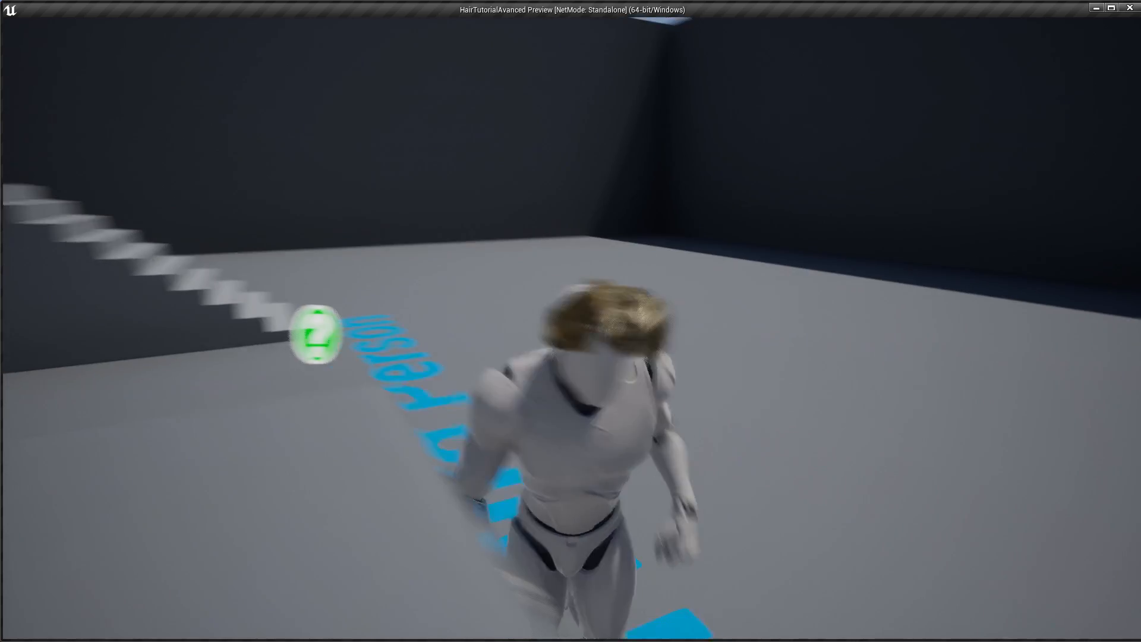
key("d")
key("s")
key("a")
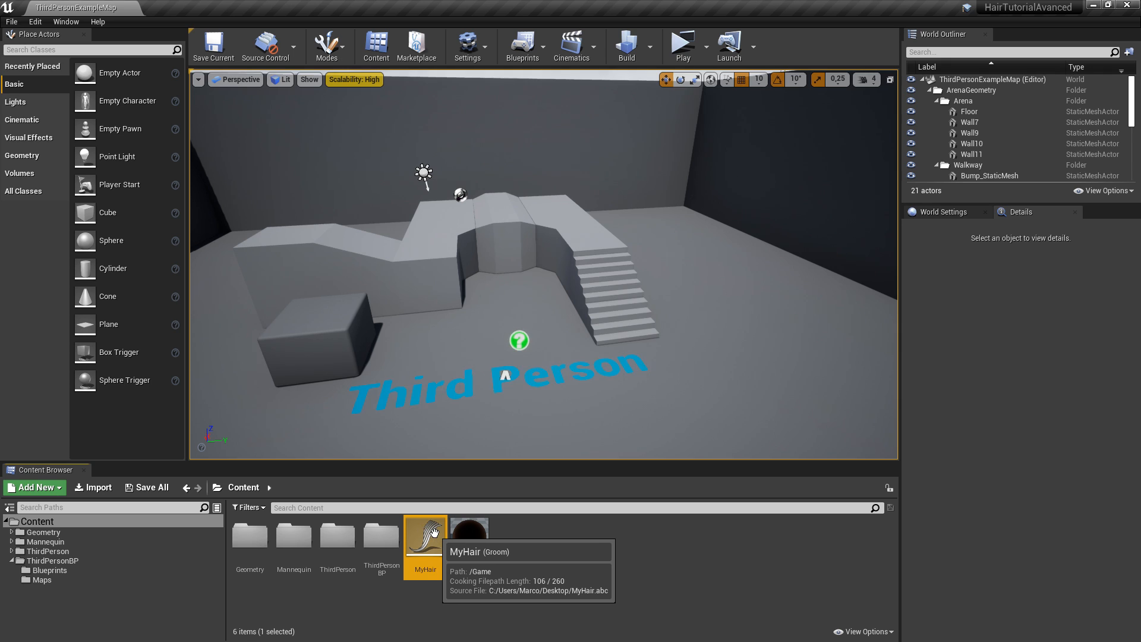
Step: Set Strands Viscosity to 0.01 in the MyHair groom's collision constraint
double_click(434, 533)
scroll(441, 139, "down", 5)
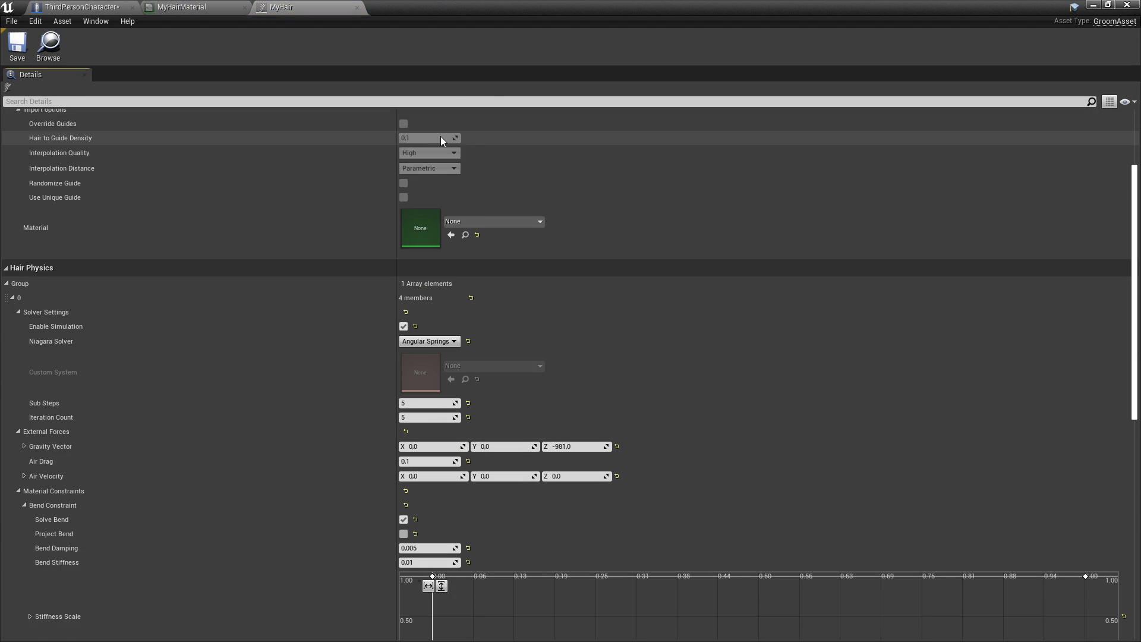
scroll(441, 149, "down", 2)
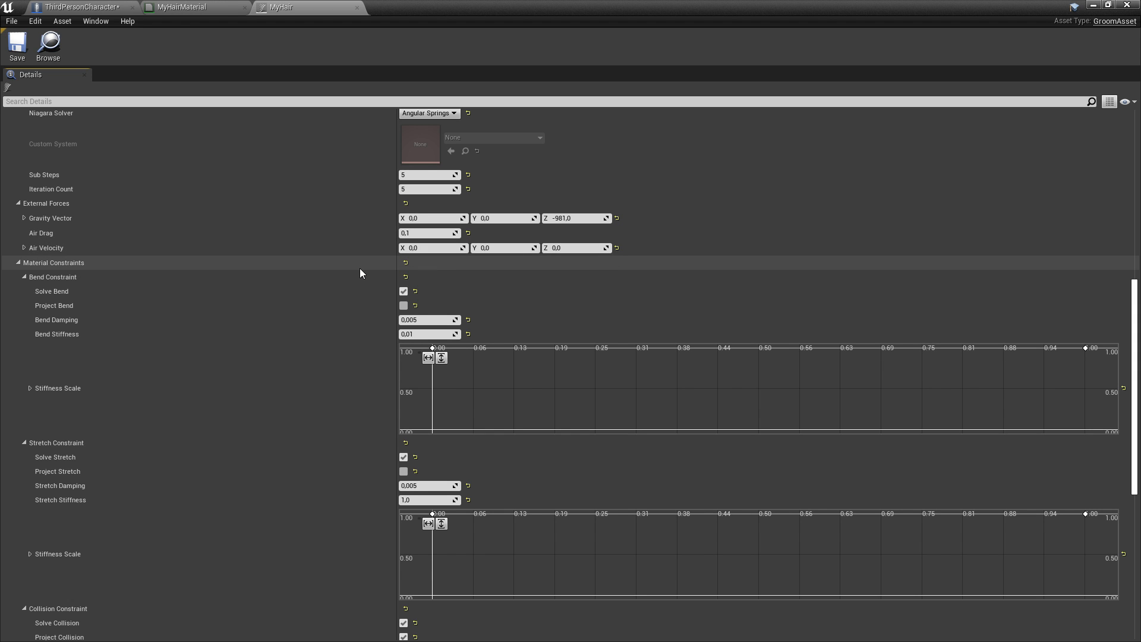
scroll(359, 269, "down", 2)
scroll(359, 268, "down", 4)
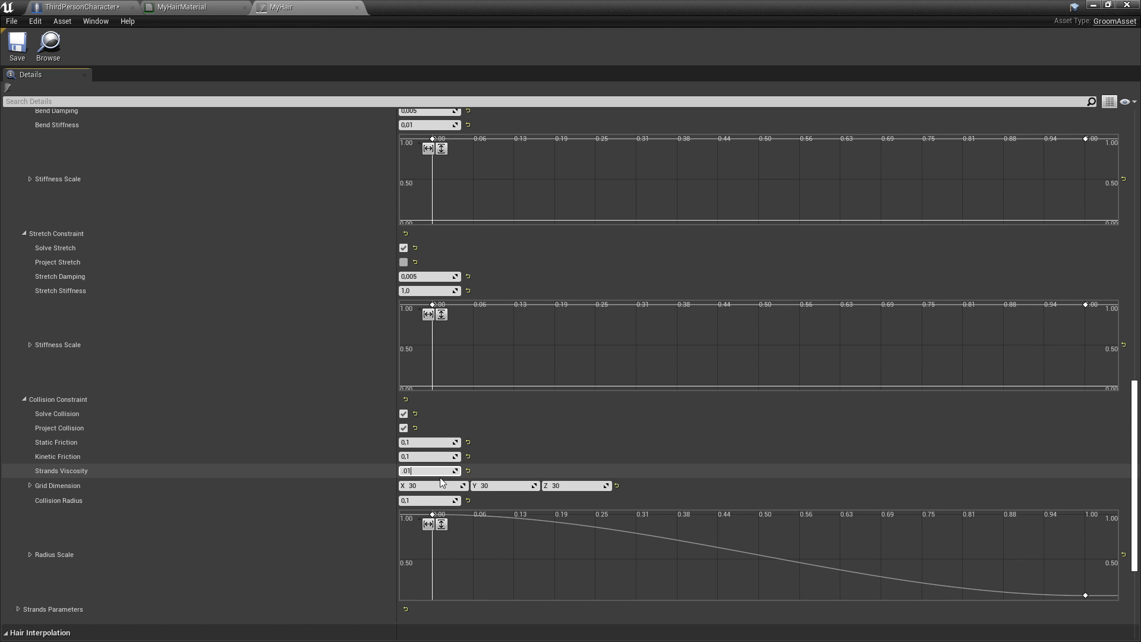
key("Return")
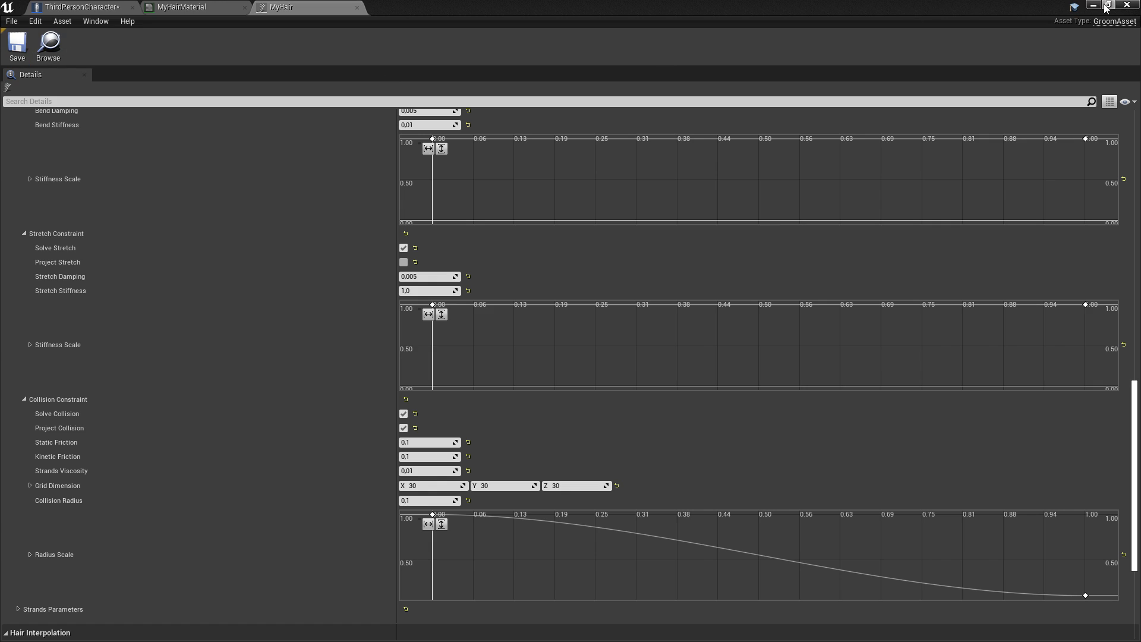
Step: Play the level and run the character in different directions to examine the hair's movement with the new strands viscosity
left_click(1094, 6)
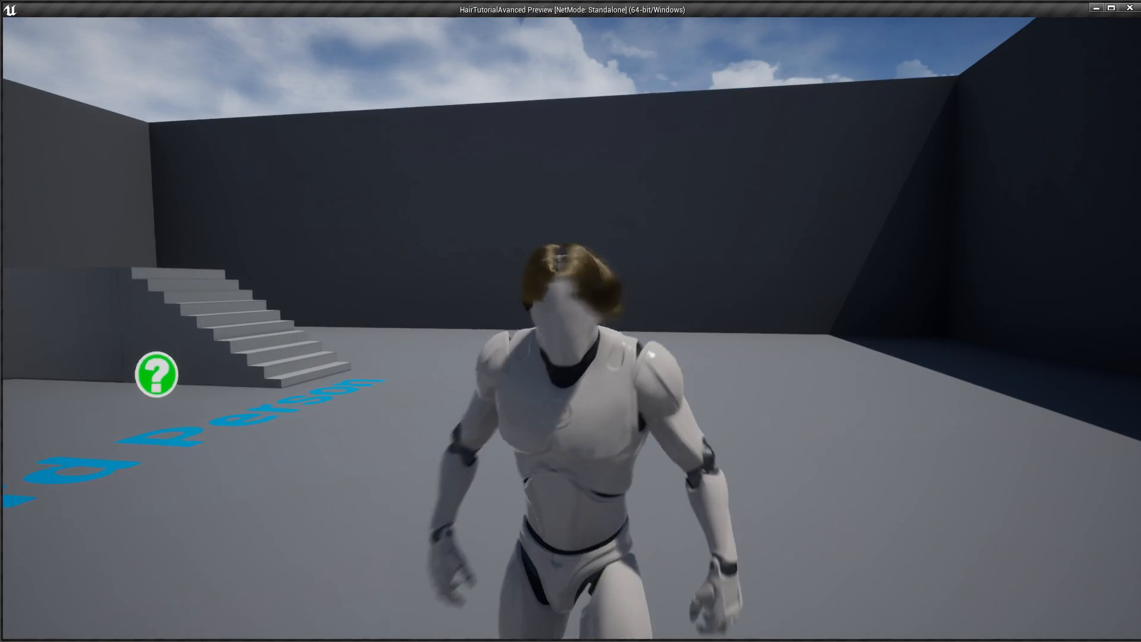
key("a")
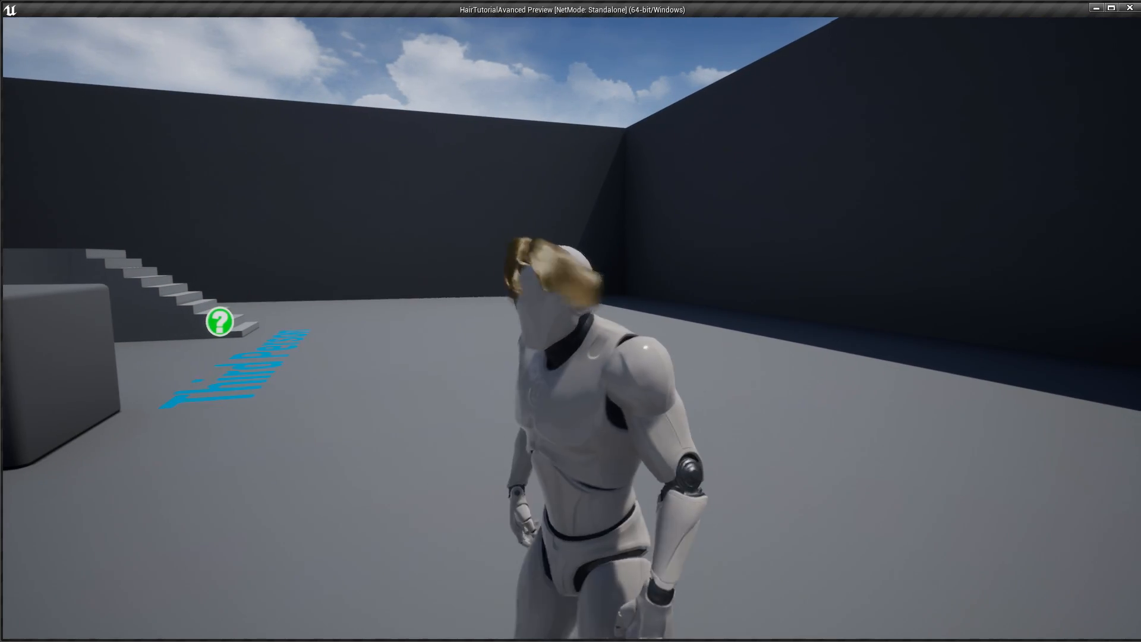
key("d")
key("a")
key("a")
key("s")
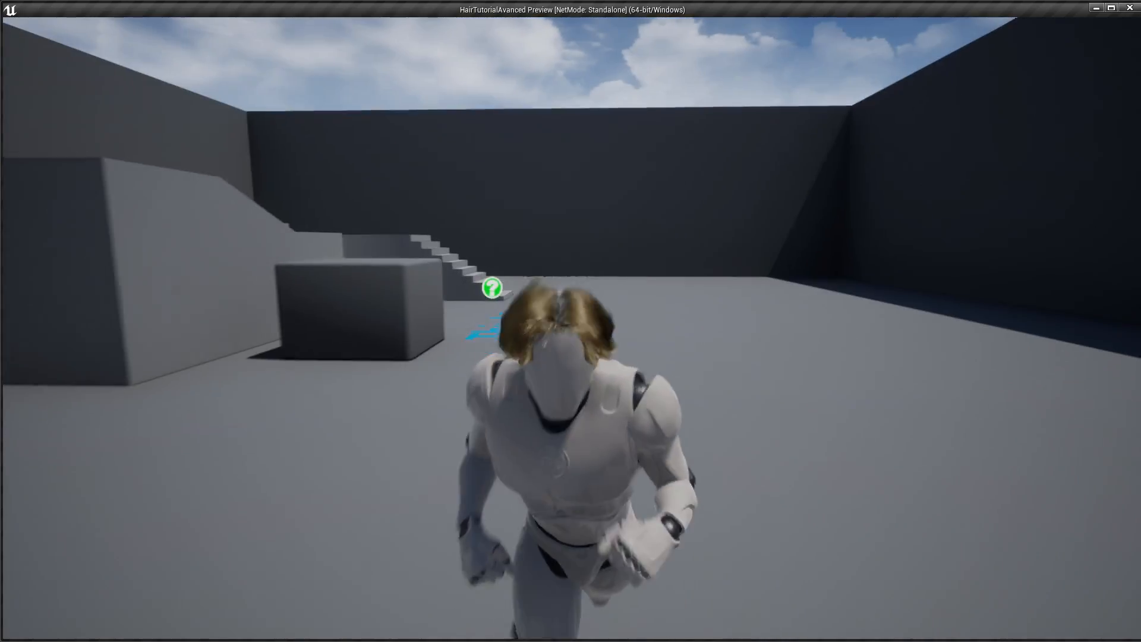
key("d")
key("s")
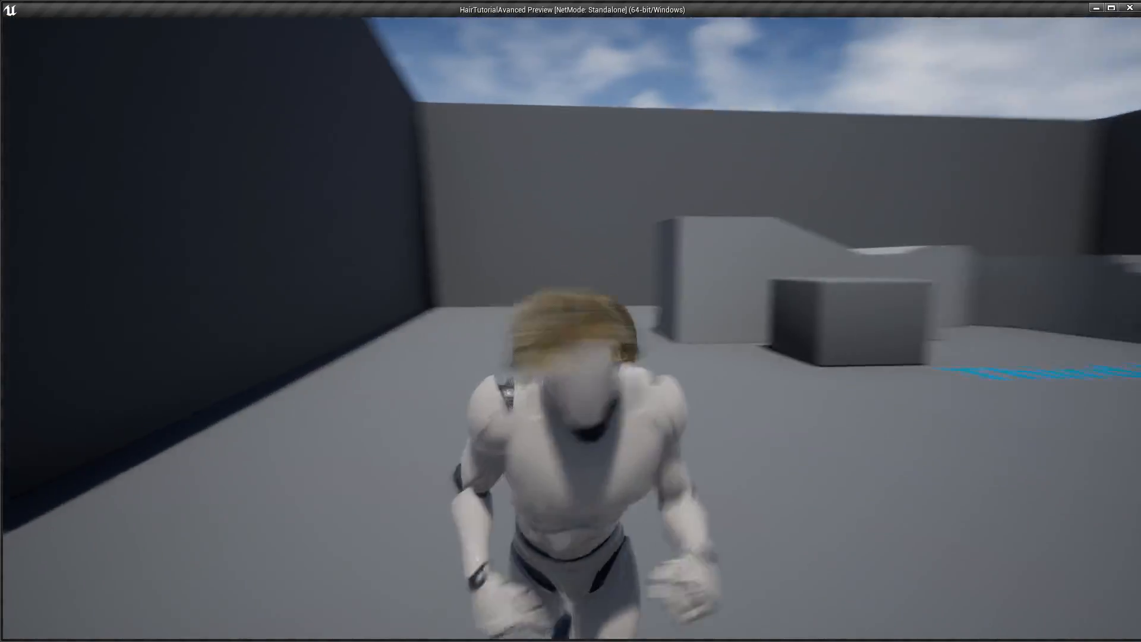
key("d")
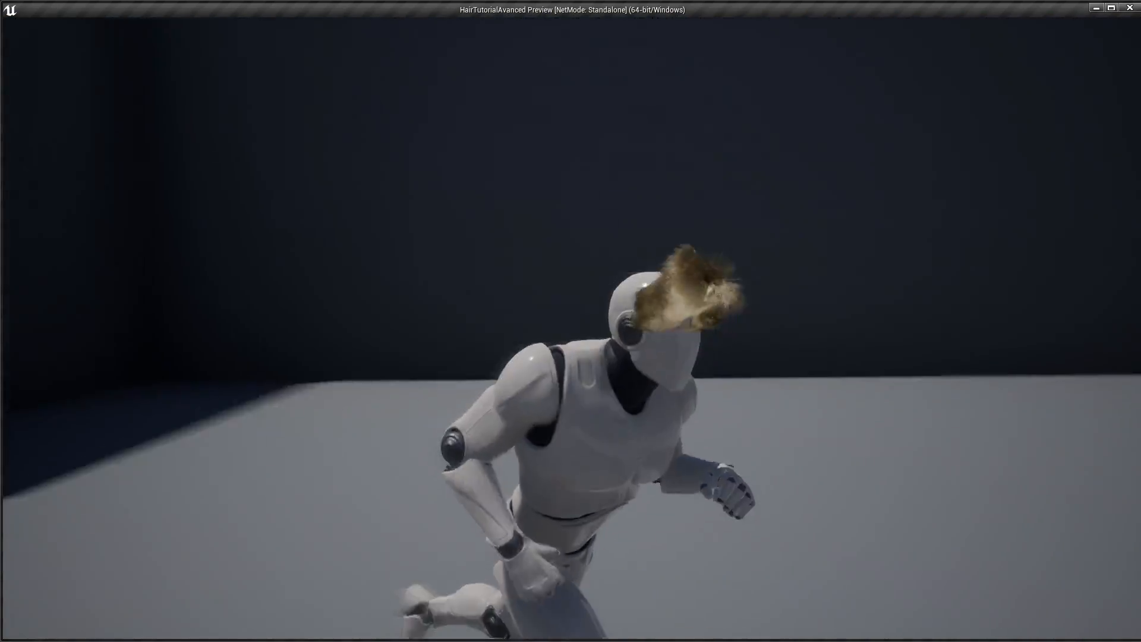
key("s")
key("d")
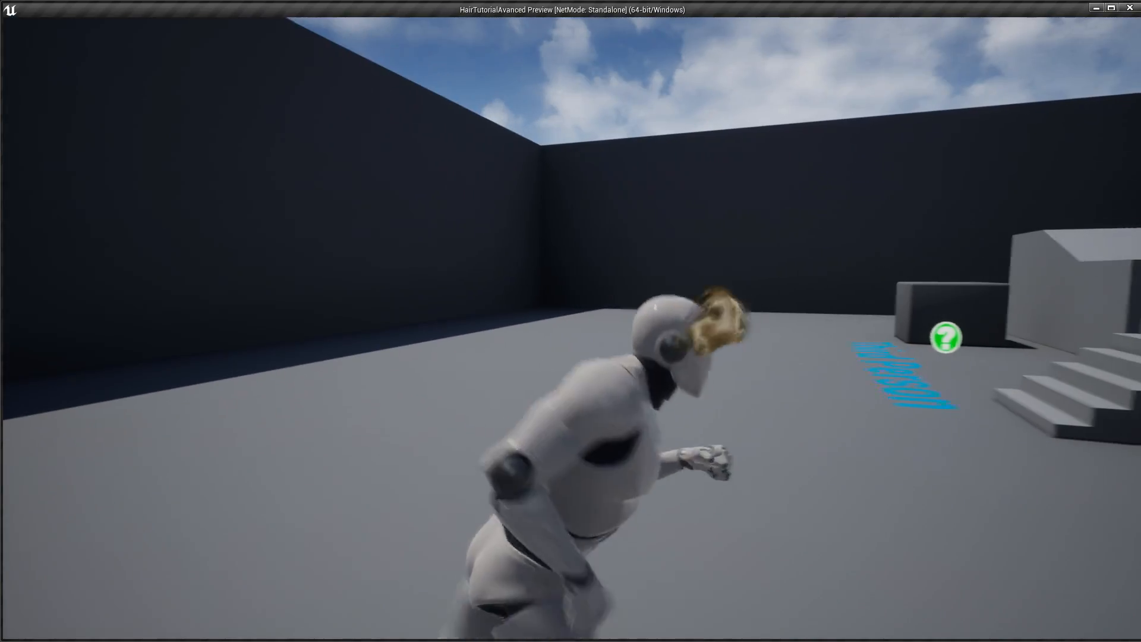
key("s")
key("d")
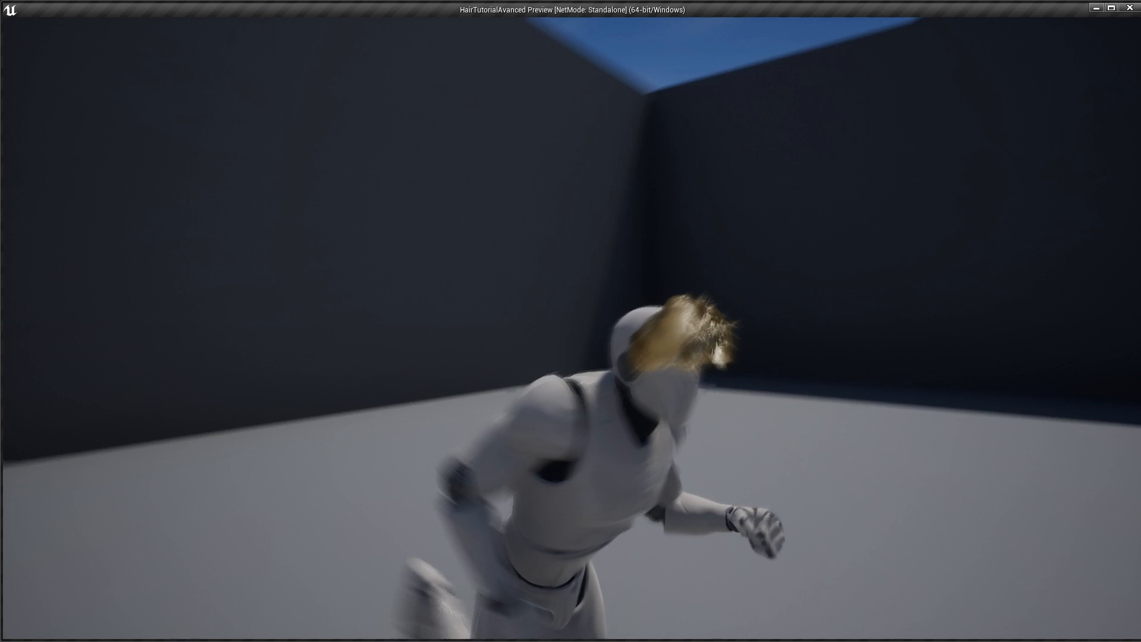
key("s")
key("a")
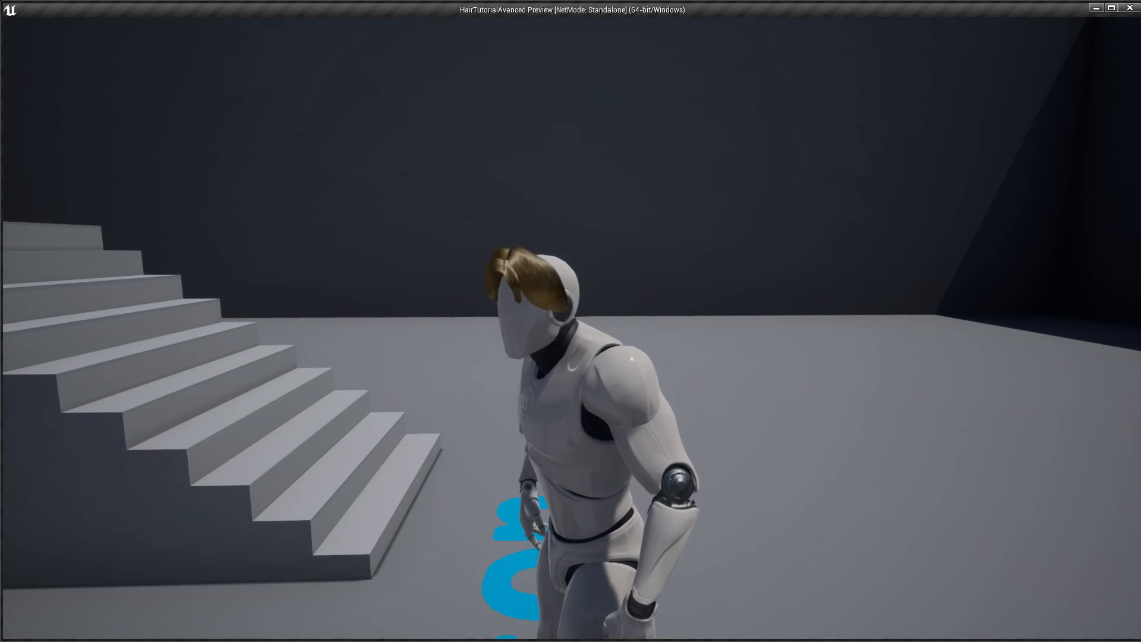
Step: Stop the preview, enable Project Bend in the MyHair groom's bend constraint, and save the asset
key("Escape")
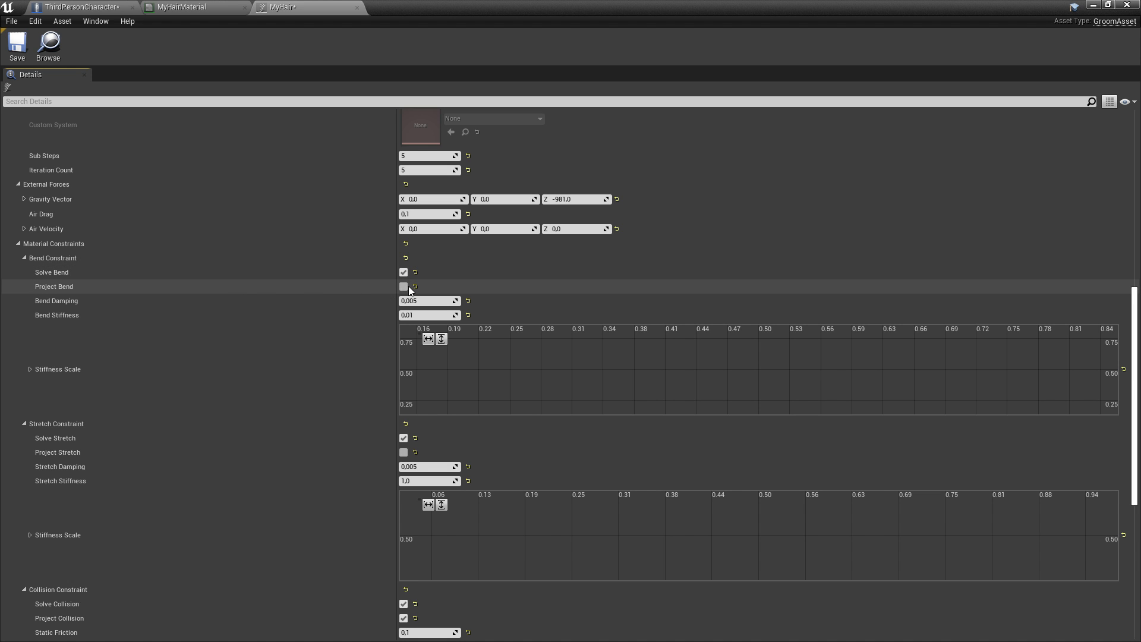
key("ctrl+s")
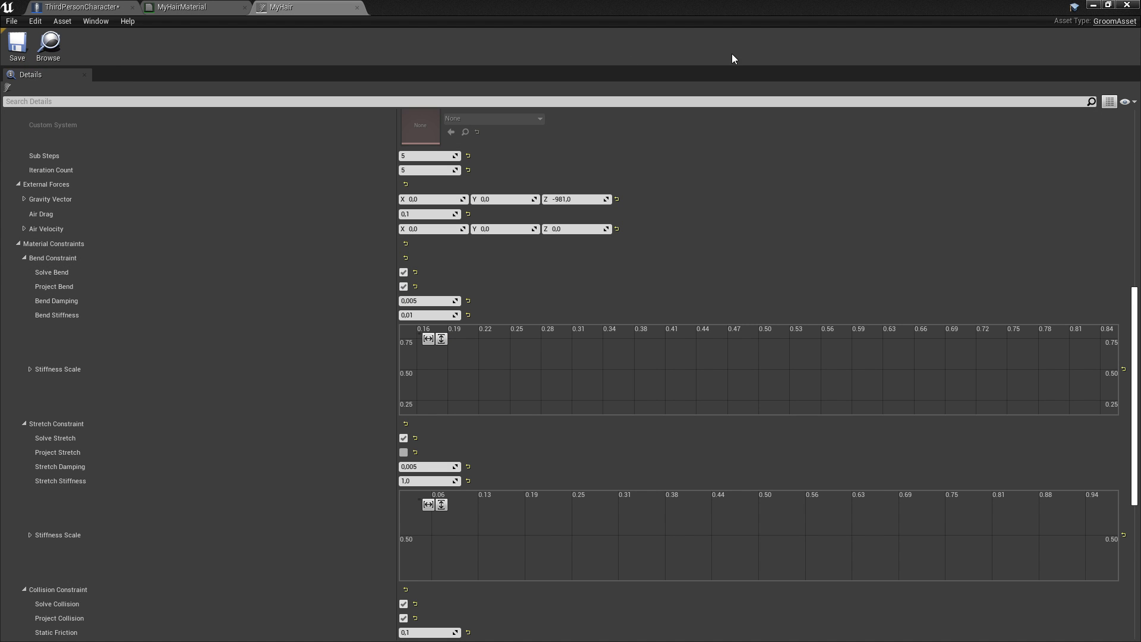
left_click(1093, 5)
Step: Play the level and run and jump the character around to examine the hair with Project Bend enabled, then stop the preview
left_click(683, 43)
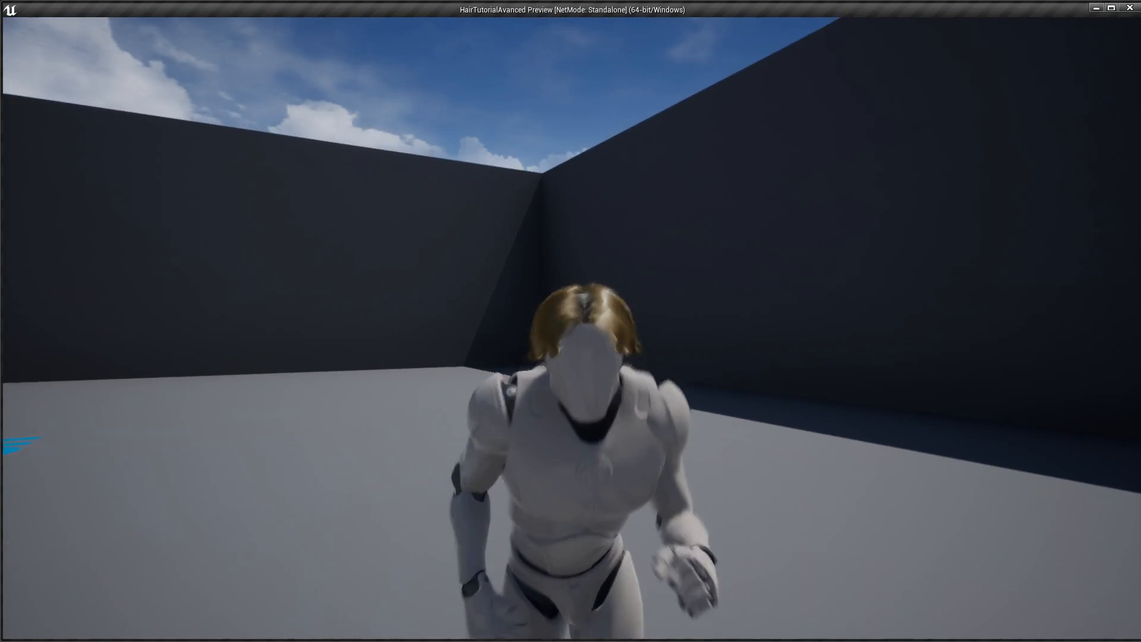
key("a")
key("d")
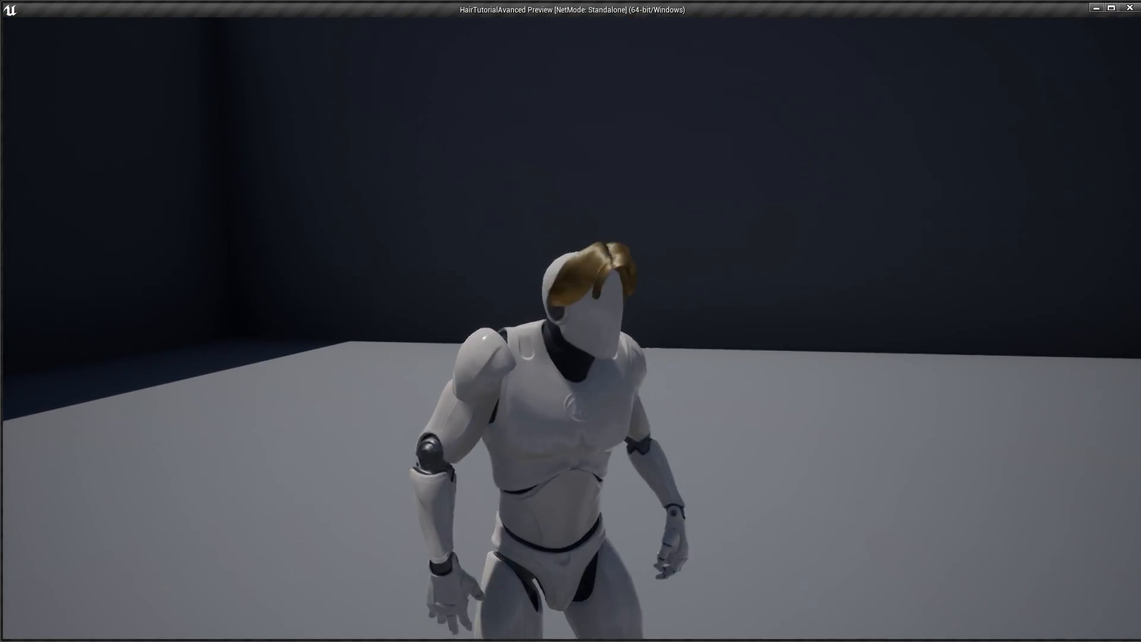
key("s")
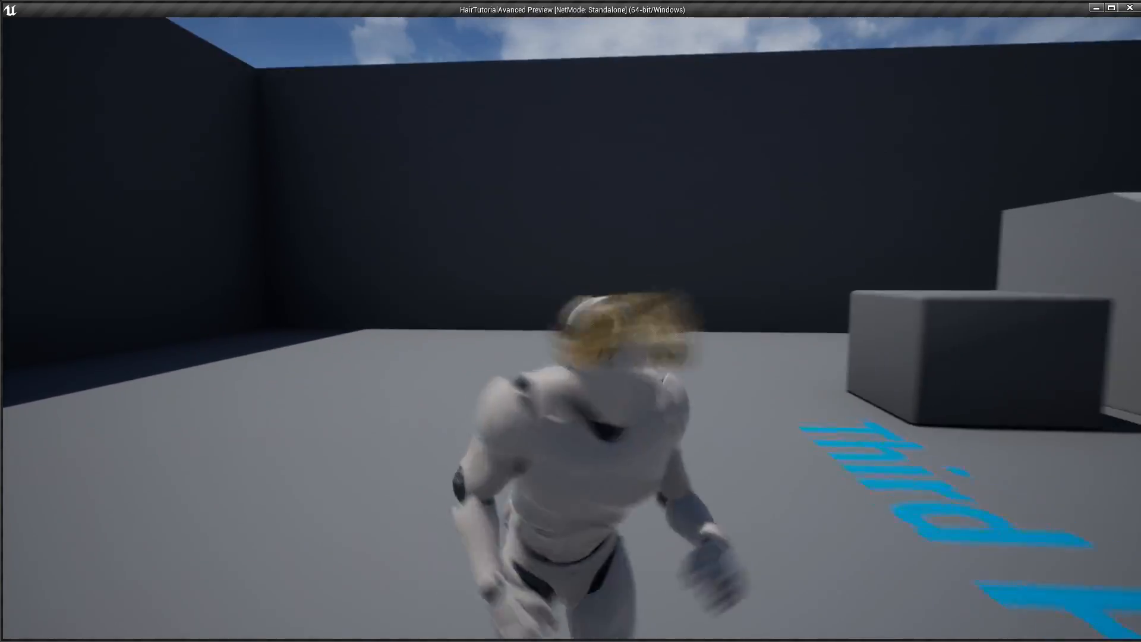
key("d")
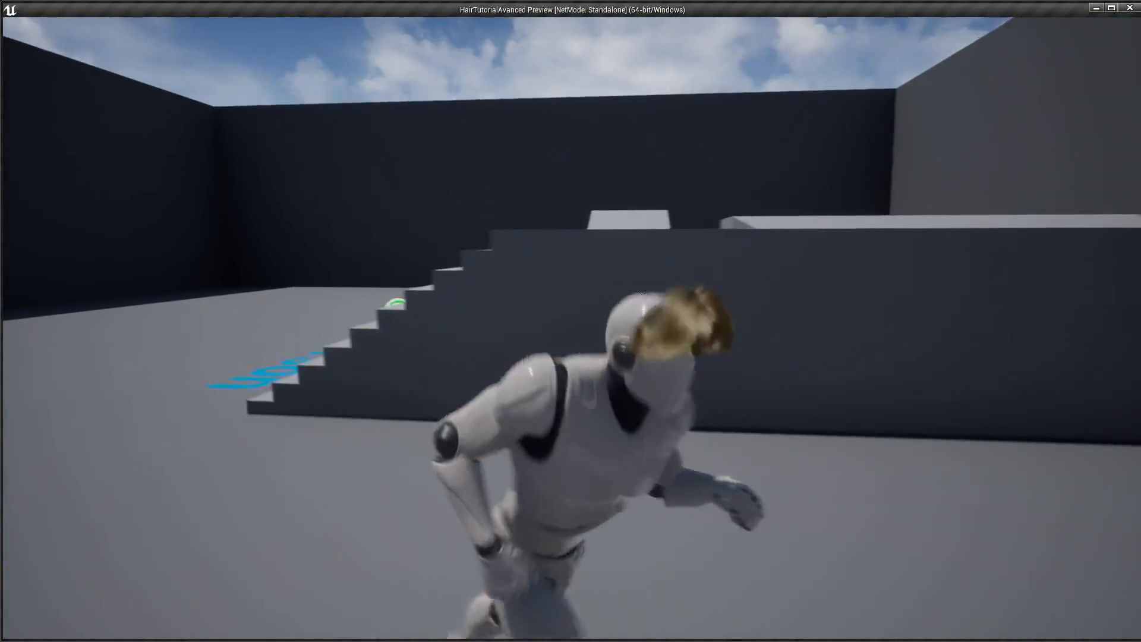
key("w")
key("space")
key("s")
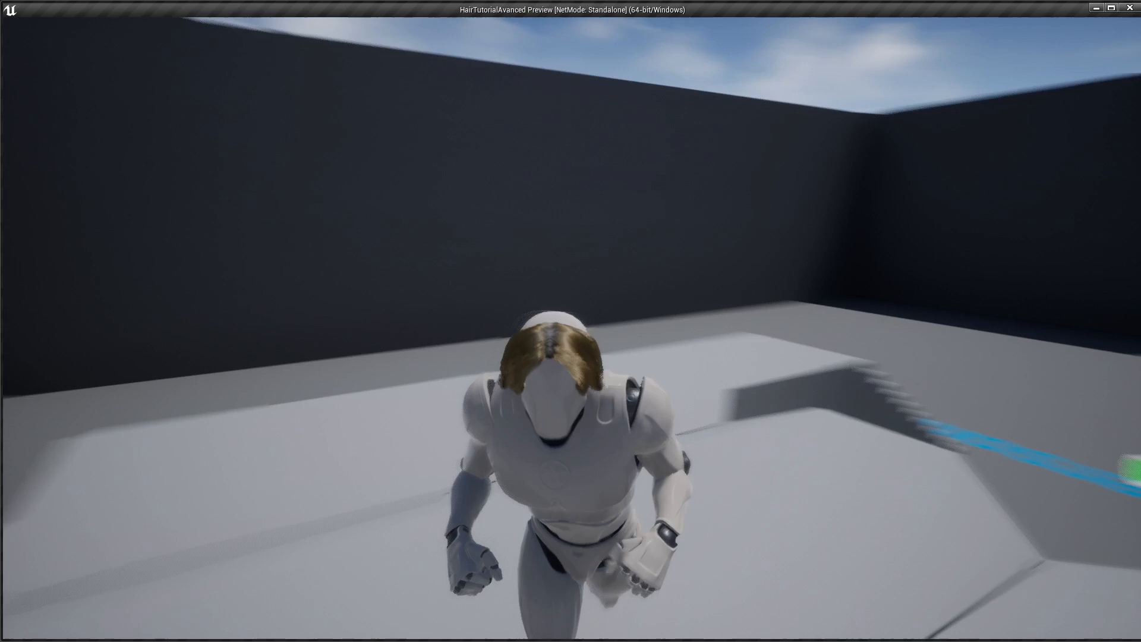
key("Escape")
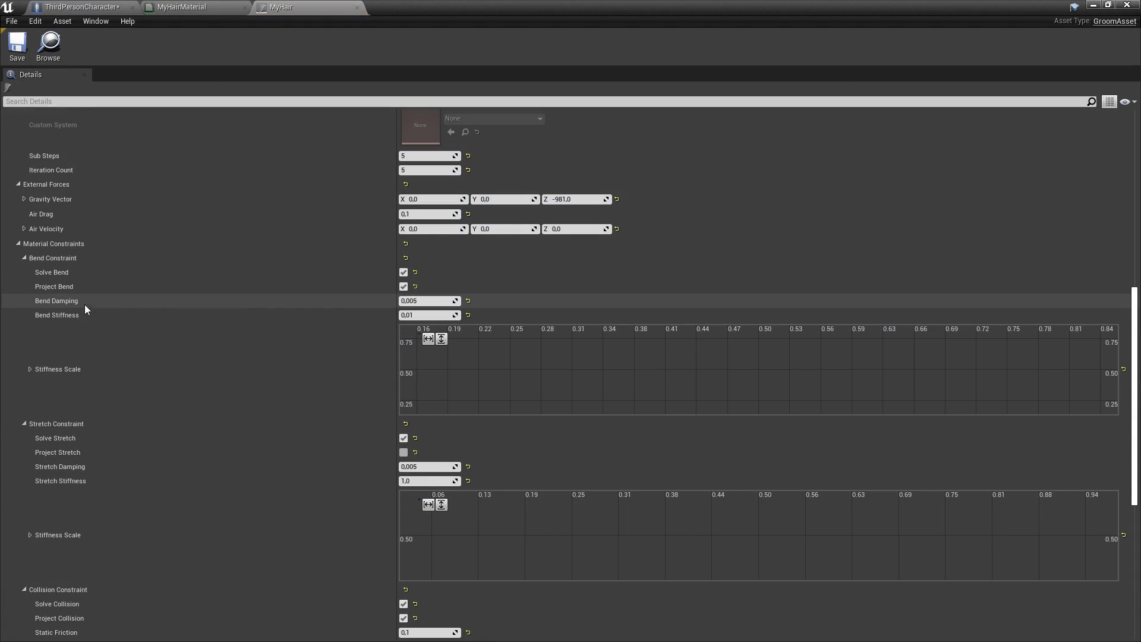
Step: Set Bend Damping and Bend Stiffness to 1.0 in the MyHair groom's bend constraint and save the asset
type("1")
left_click(431, 315)
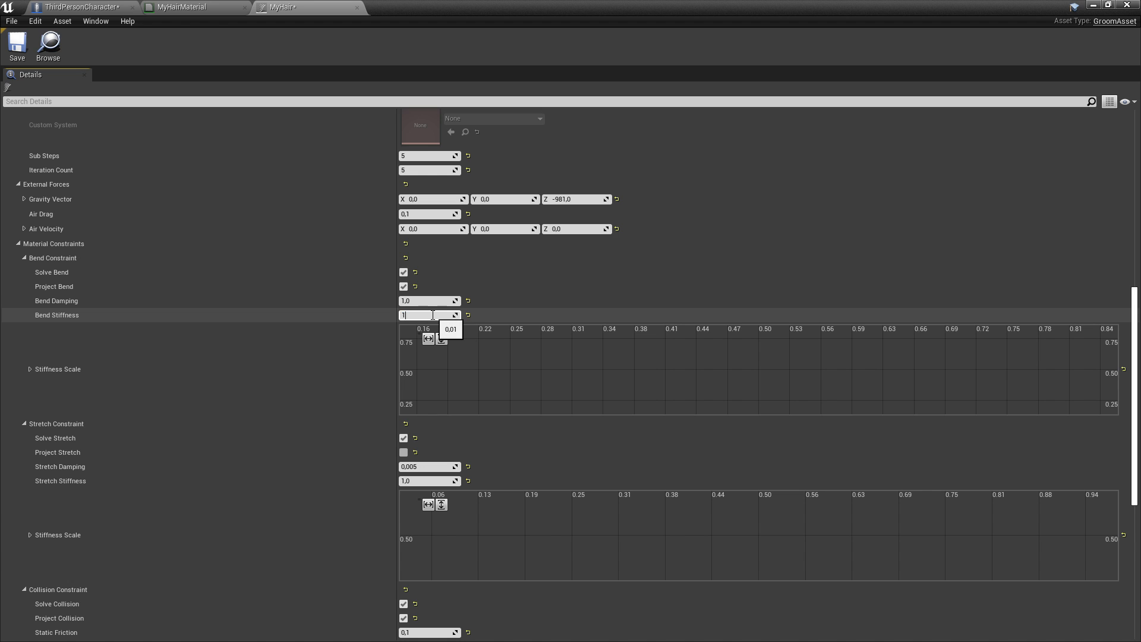
left_click(17, 45)
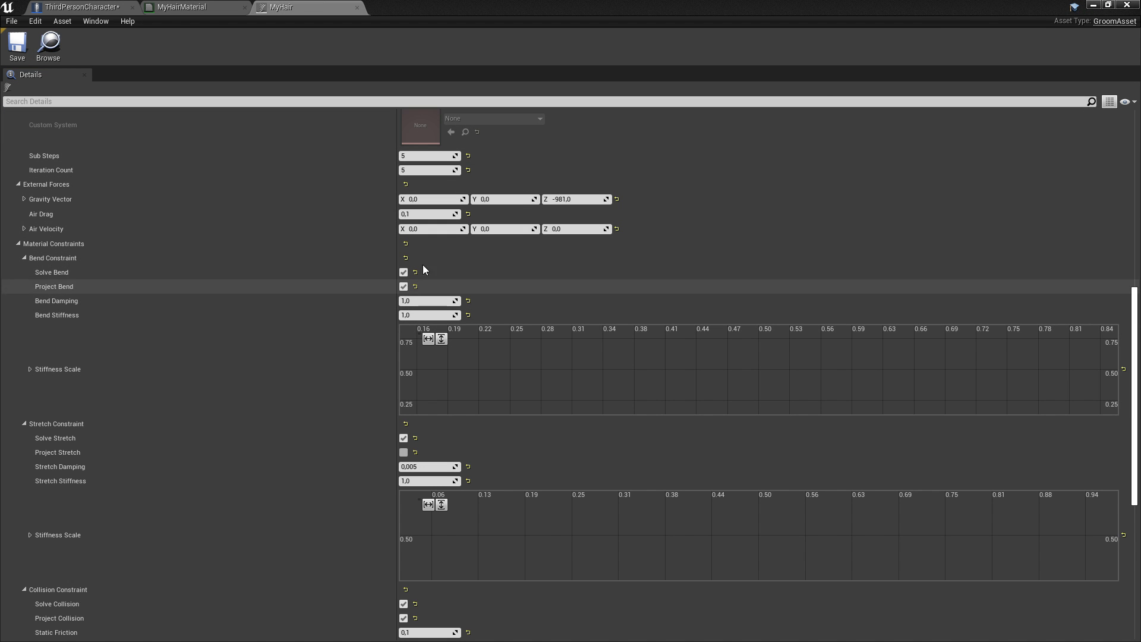
Step: Play the level and run the character in different directions, viewing the head up close to examine the hair with the new bend settings
left_click(1094, 5)
left_click(684, 48)
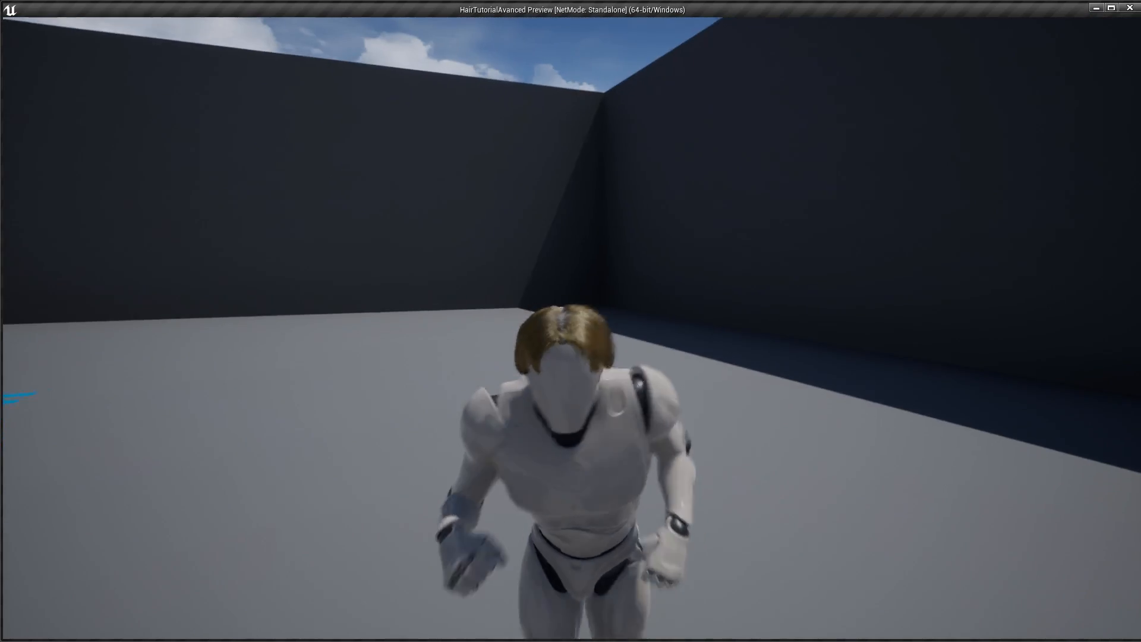
key("s")
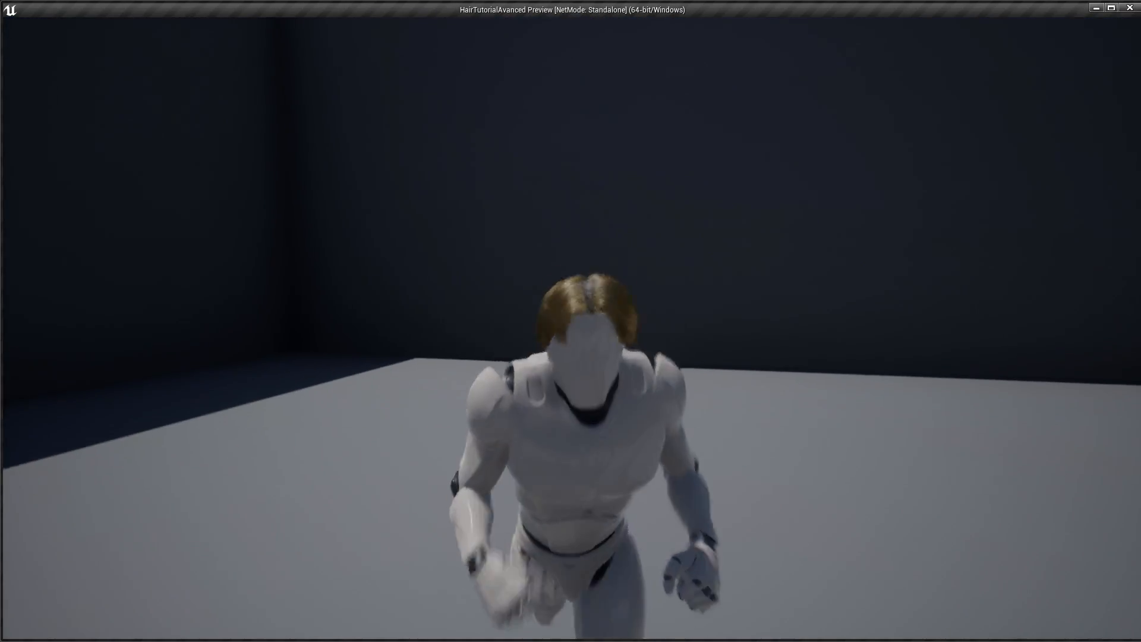
key("d")
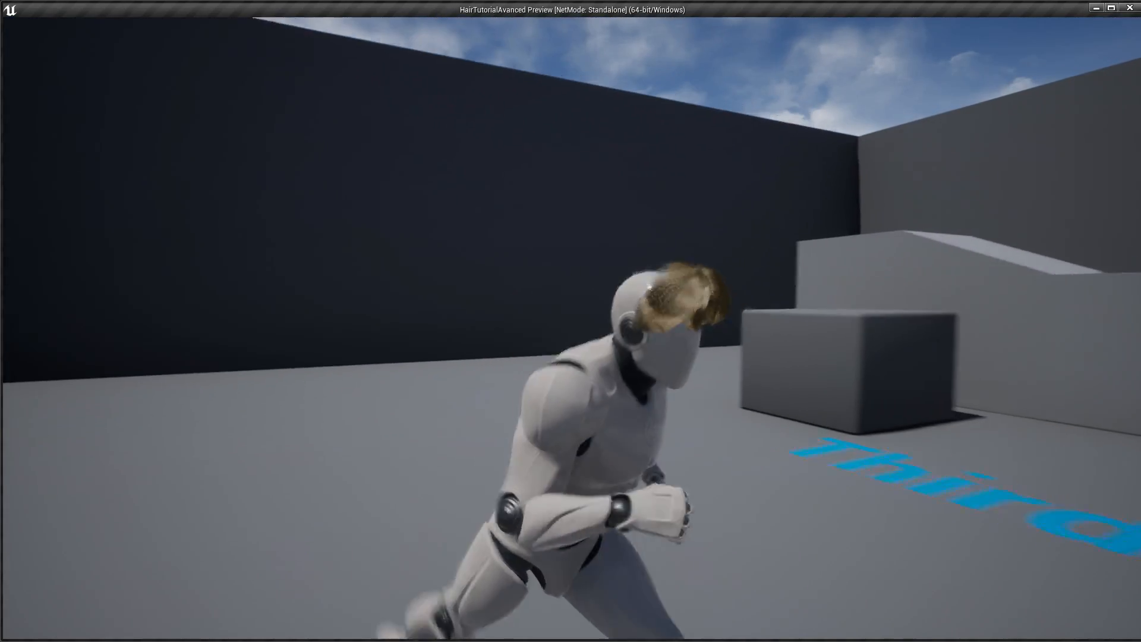
key("s")
key("a")
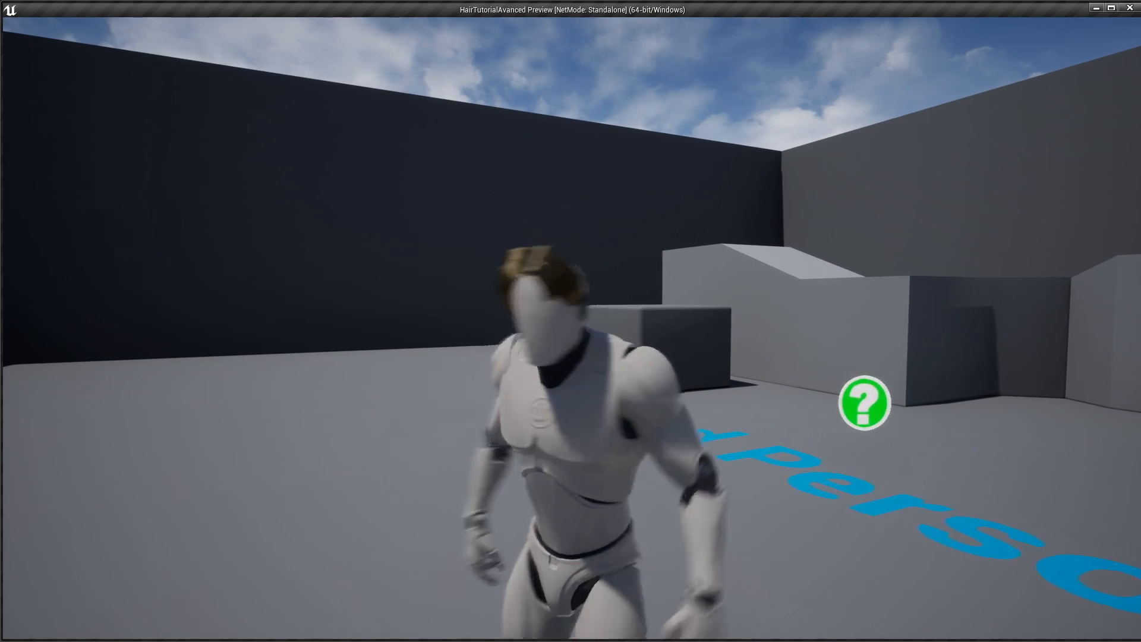
key("s")
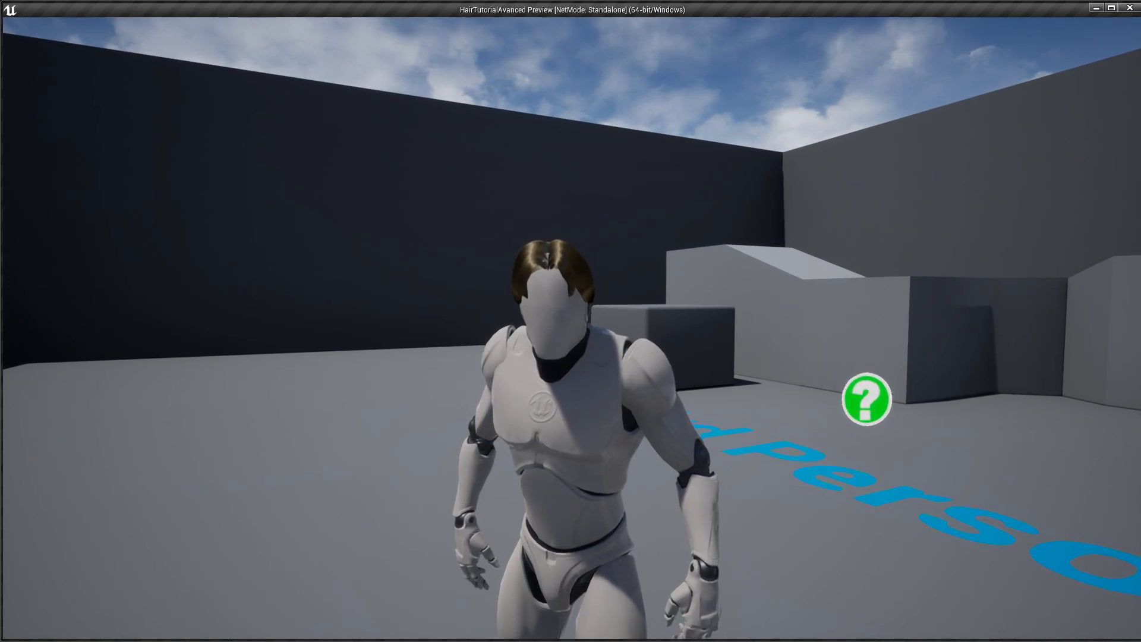
key("d")
key("s")
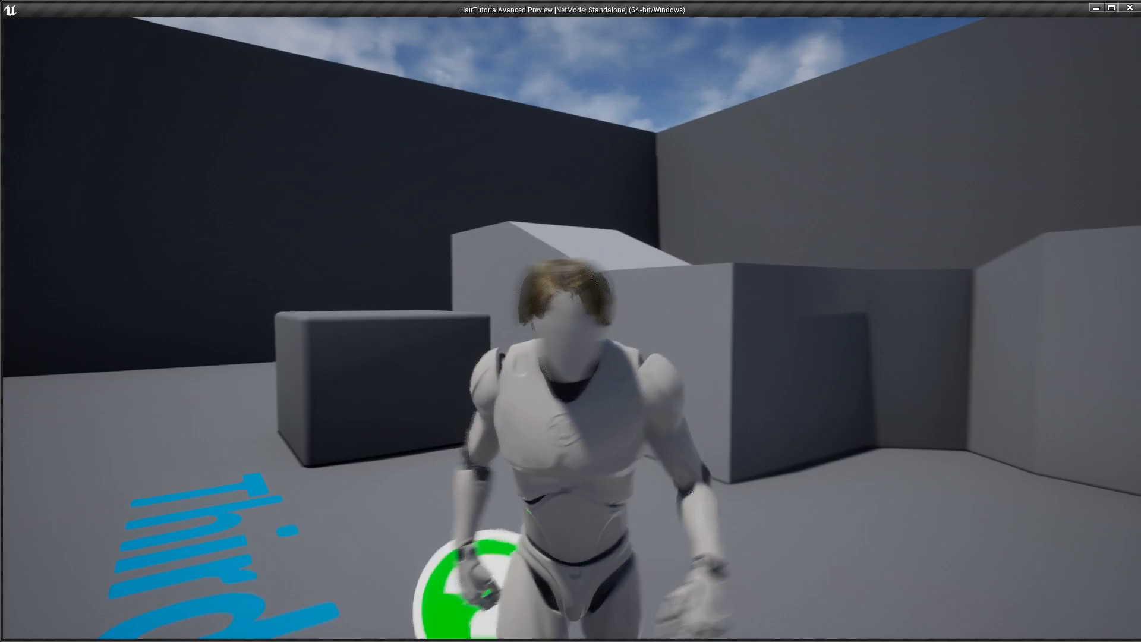
key("d")
key("s")
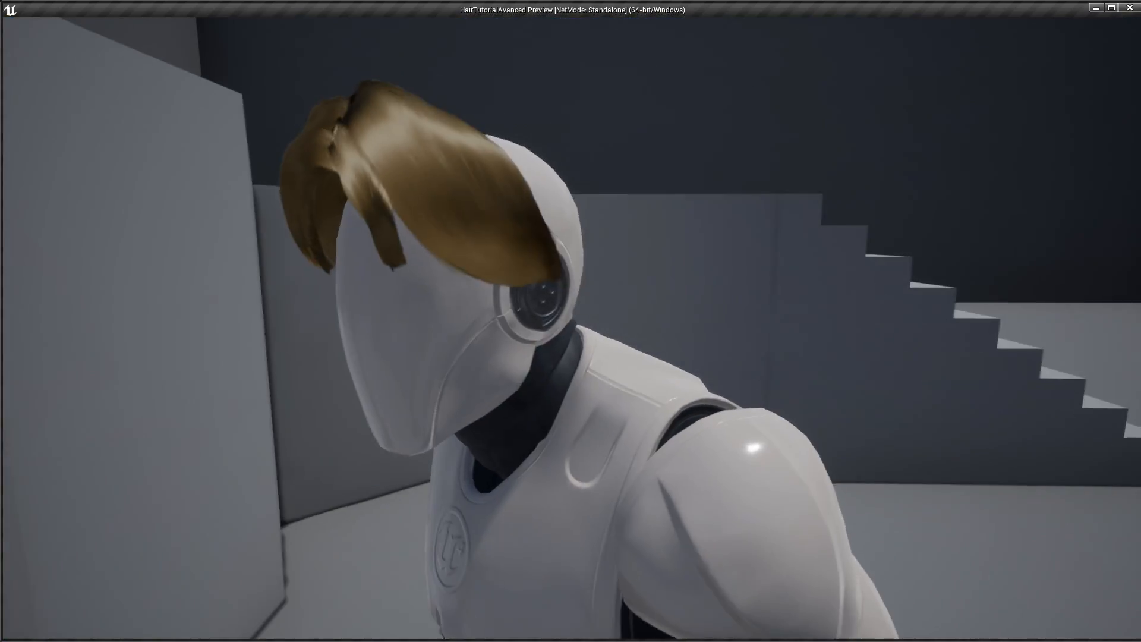
key("s")
key("d")
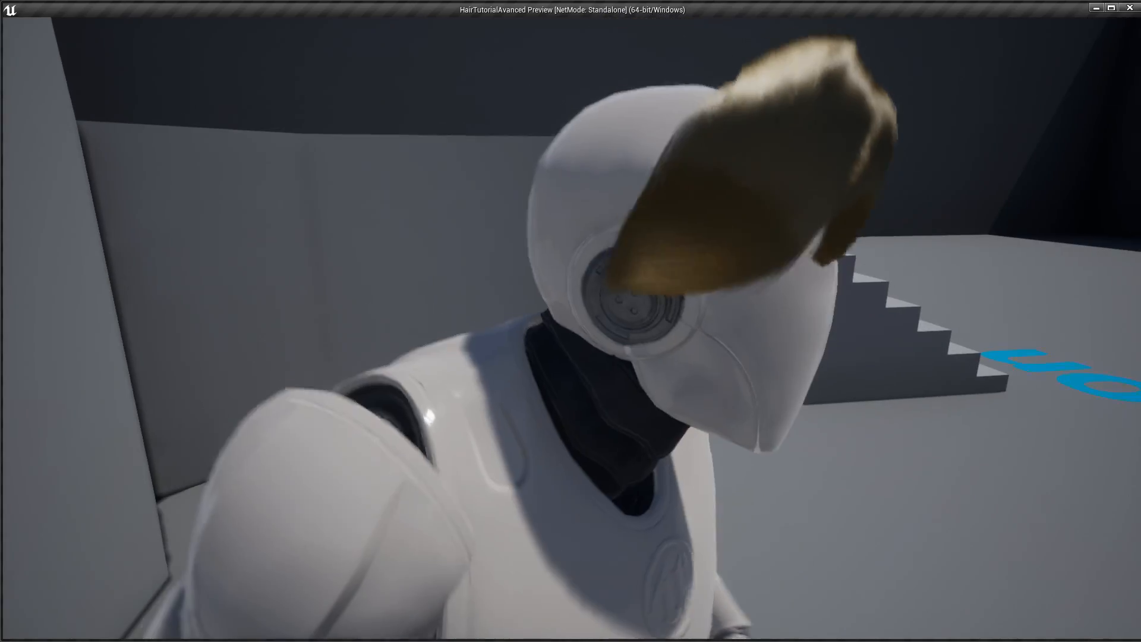
key("s")
key("a")
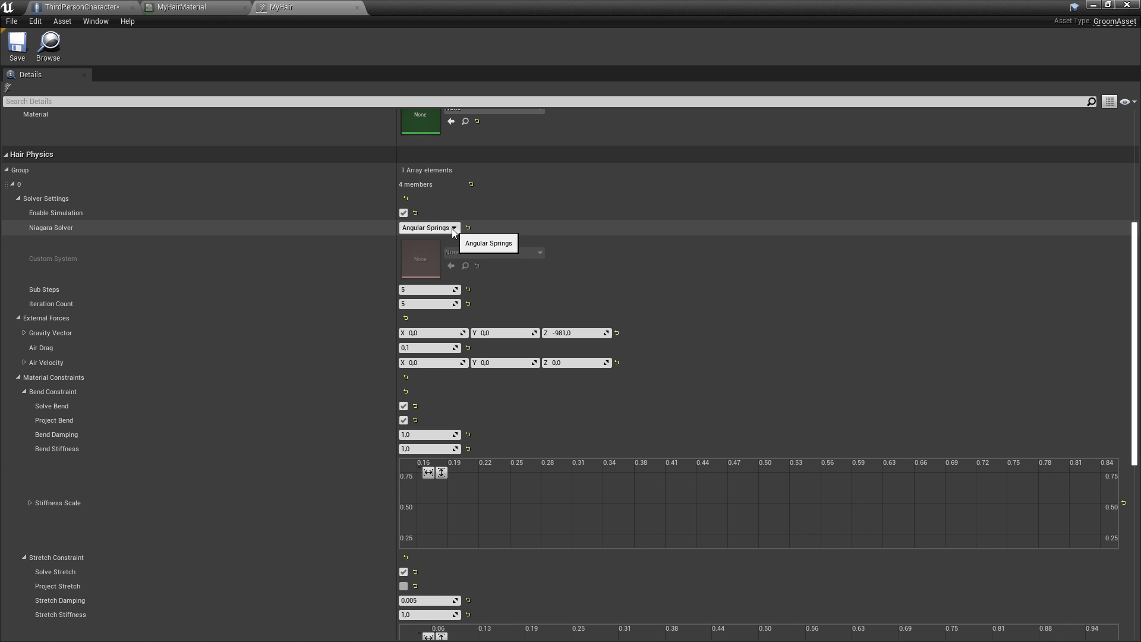
Step: Try the Cosserat Rods Niagara solver on the MyHair groom and run the character in the level to test it
left_click(452, 229)
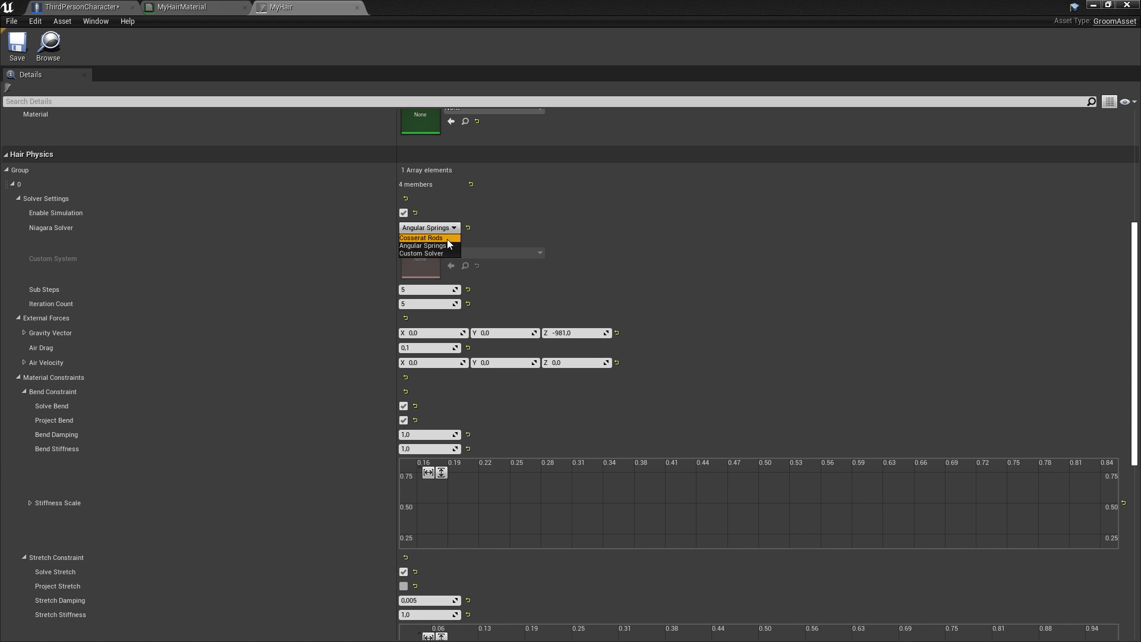
left_click(447, 238)
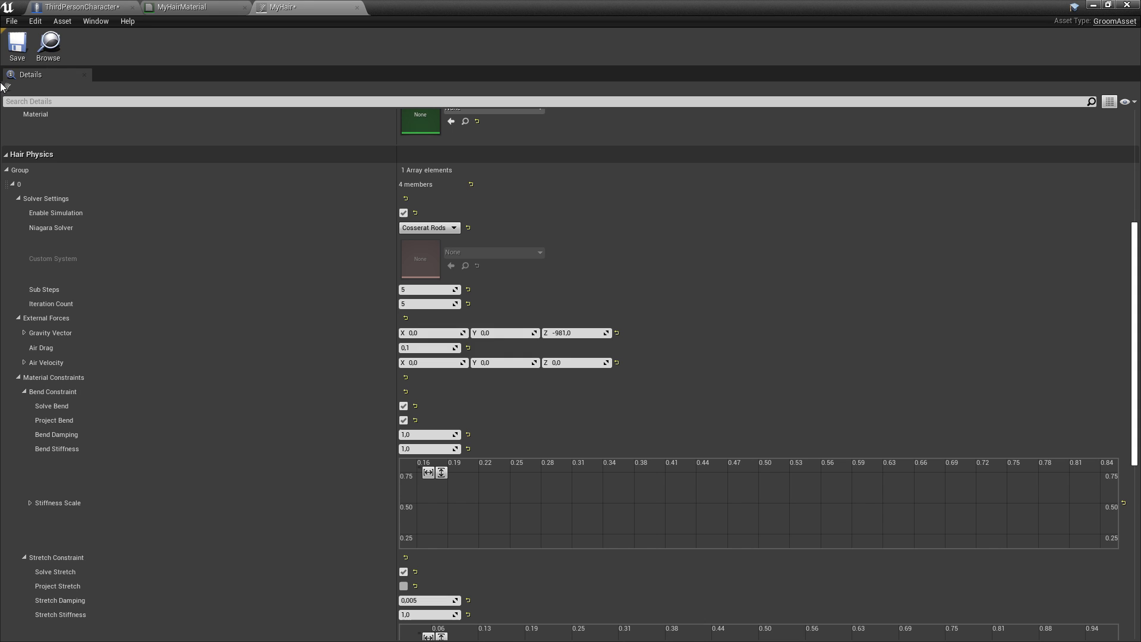
left_click(1094, 6)
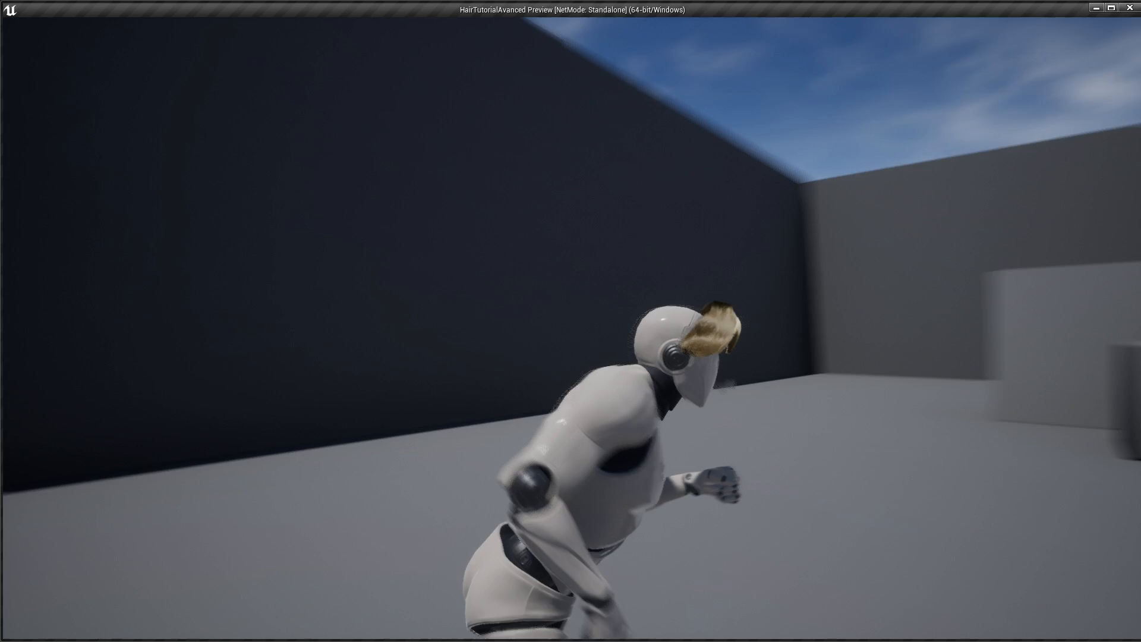
key("s")
key("Escape")
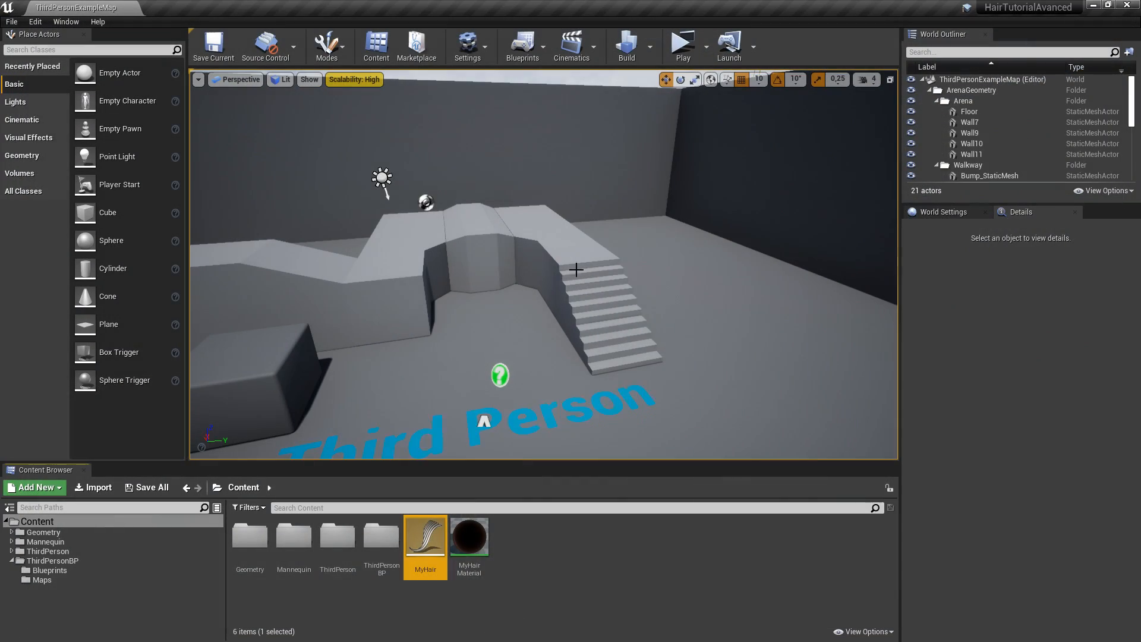
Step: Reopen the MyHair groom and switch its Niagara Solver back to Angular Springs
double_click(426, 538)
left_click(429, 227)
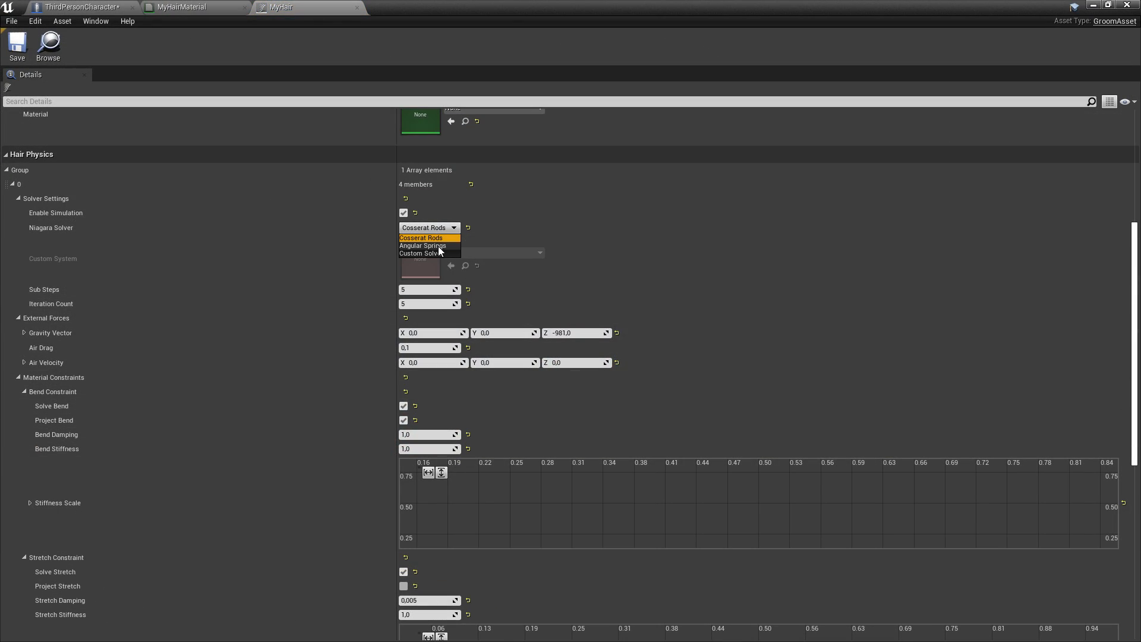
left_click(440, 246)
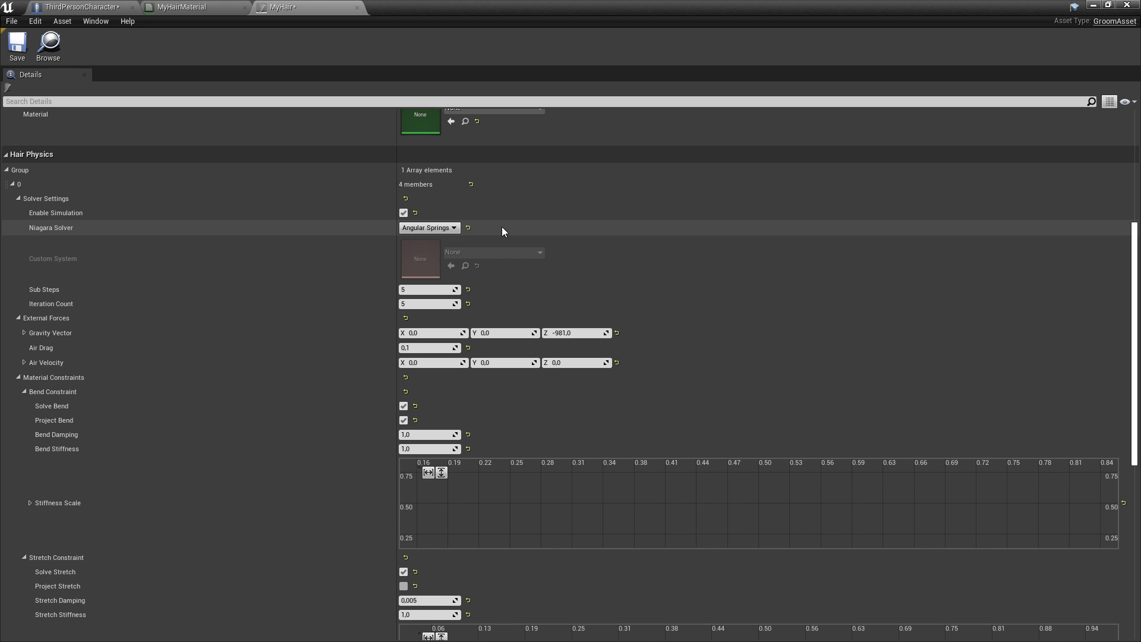
Step: Set Collision Radius to 1.0 in the MyHair groom's collision constraint and save the asset
scroll(482, 265, "down", 1)
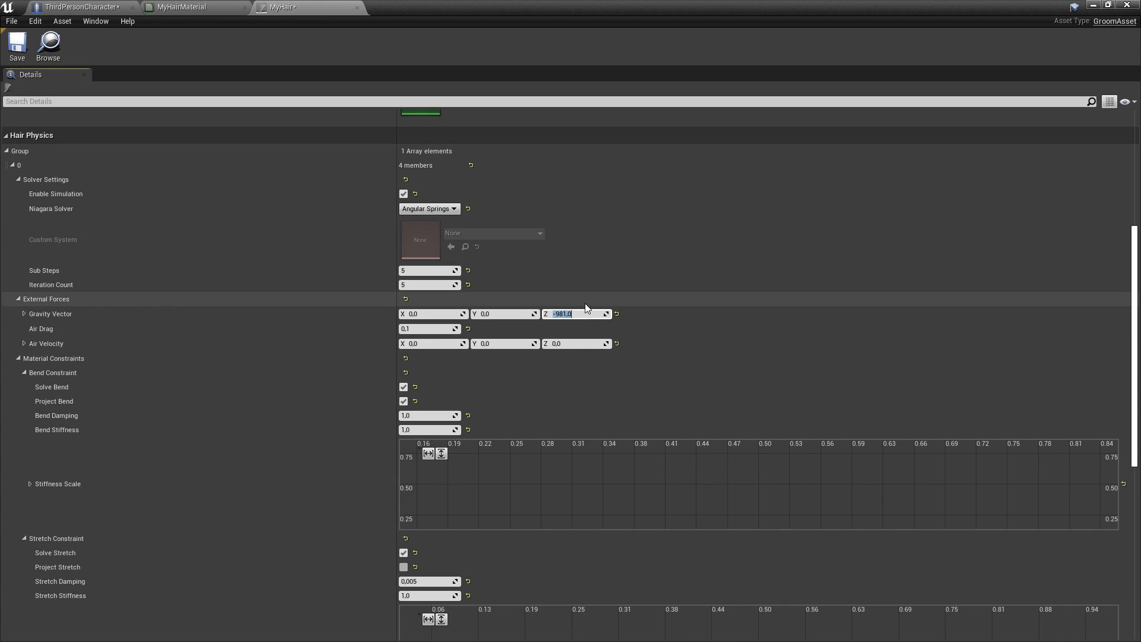
scroll(596, 291, "down", 5)
scroll(597, 299, "down", 7)
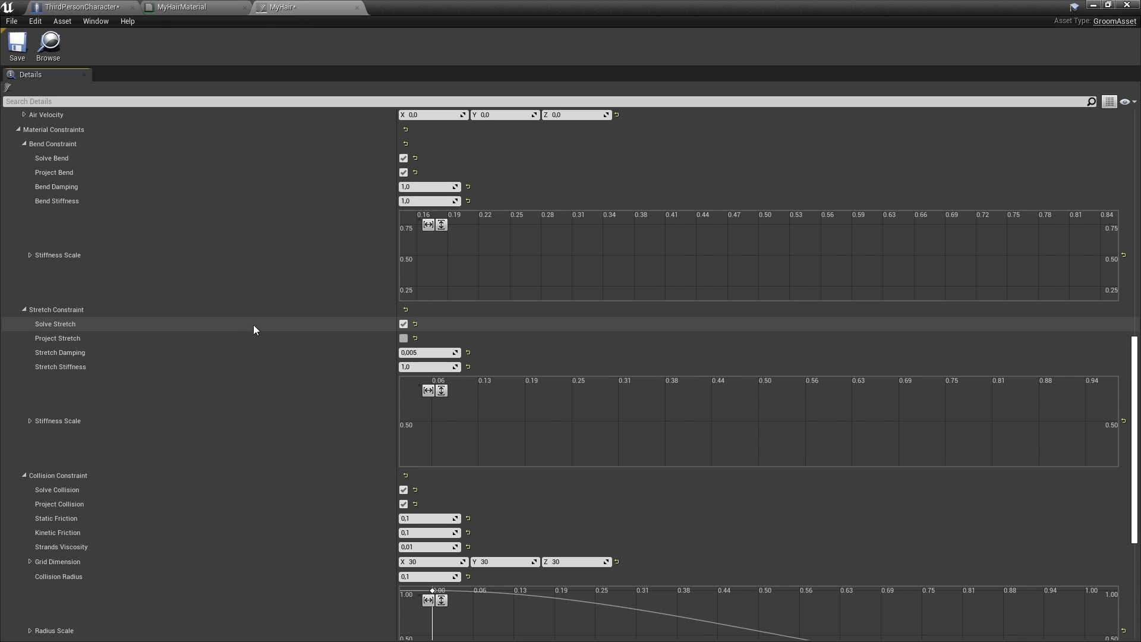
scroll(253, 325, "down", 3)
scroll(343, 351, "down", 2)
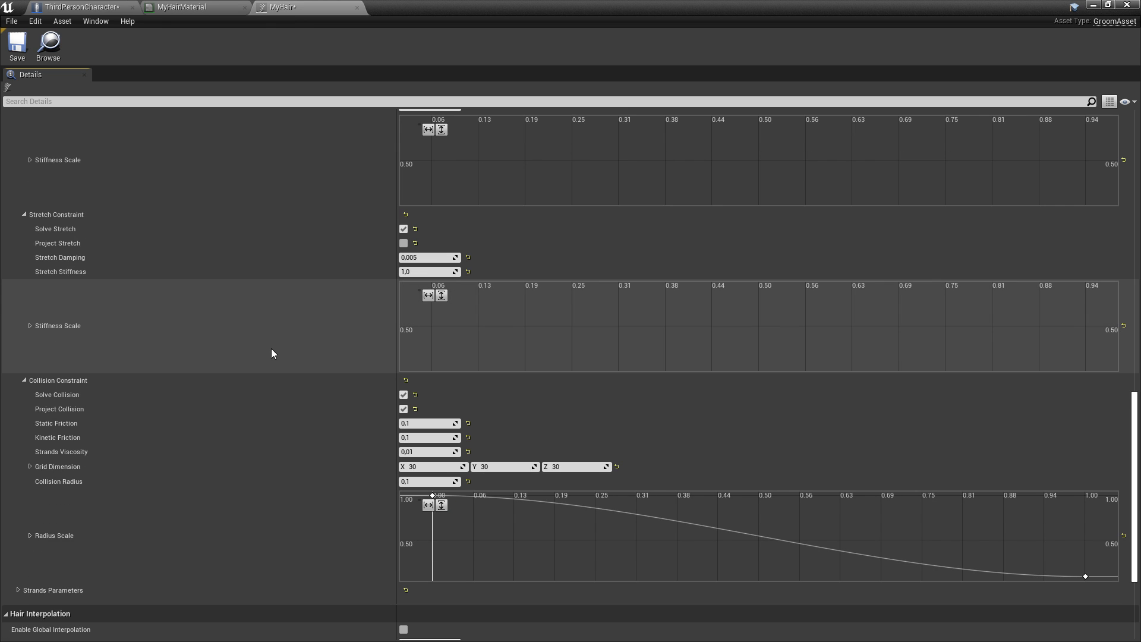
scroll(276, 348, "down", 4)
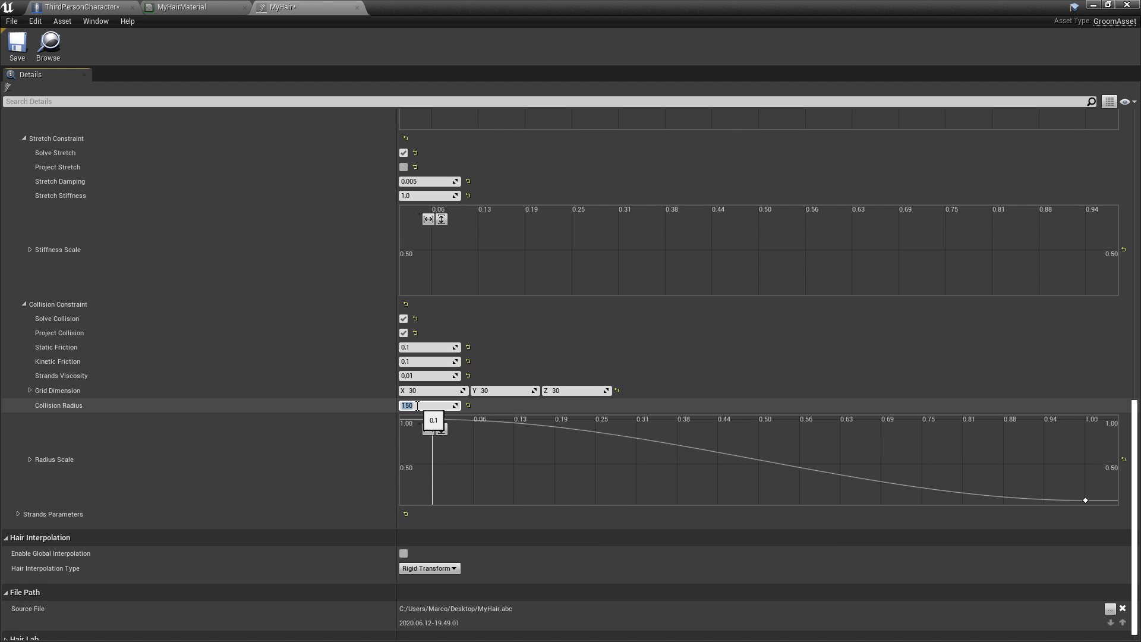
key("ctrl+s")
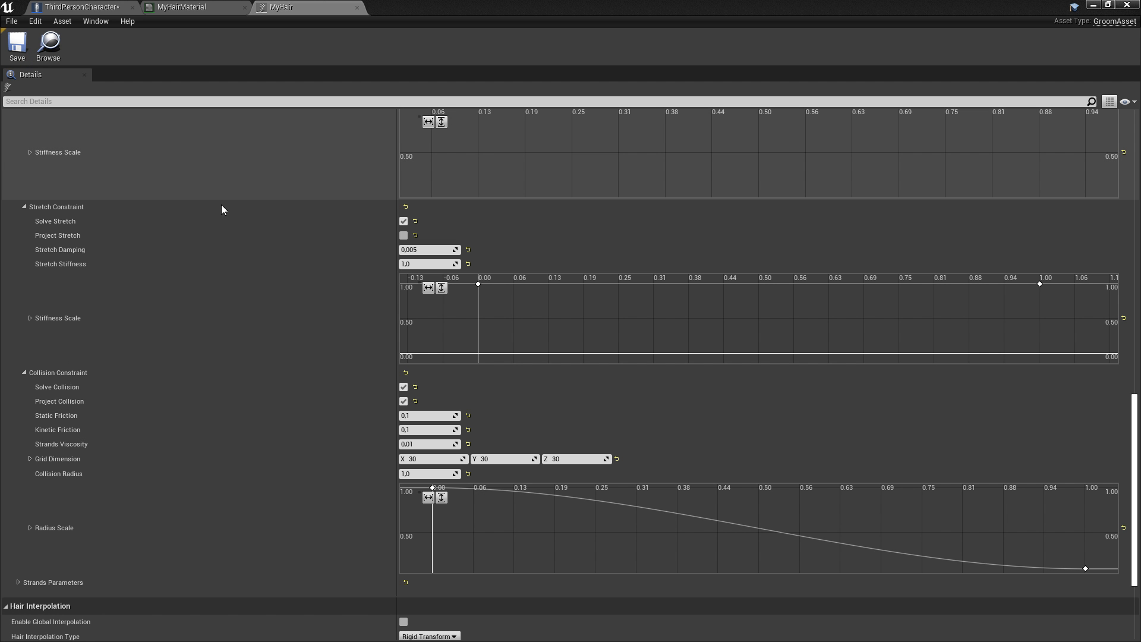
Step: Close the MyHair groom, open the ThirdPersonCharacter blueprint from ThirdPersonBP/Blueprints, and view the hair on the character's head
scroll(301, 312, "up", 10)
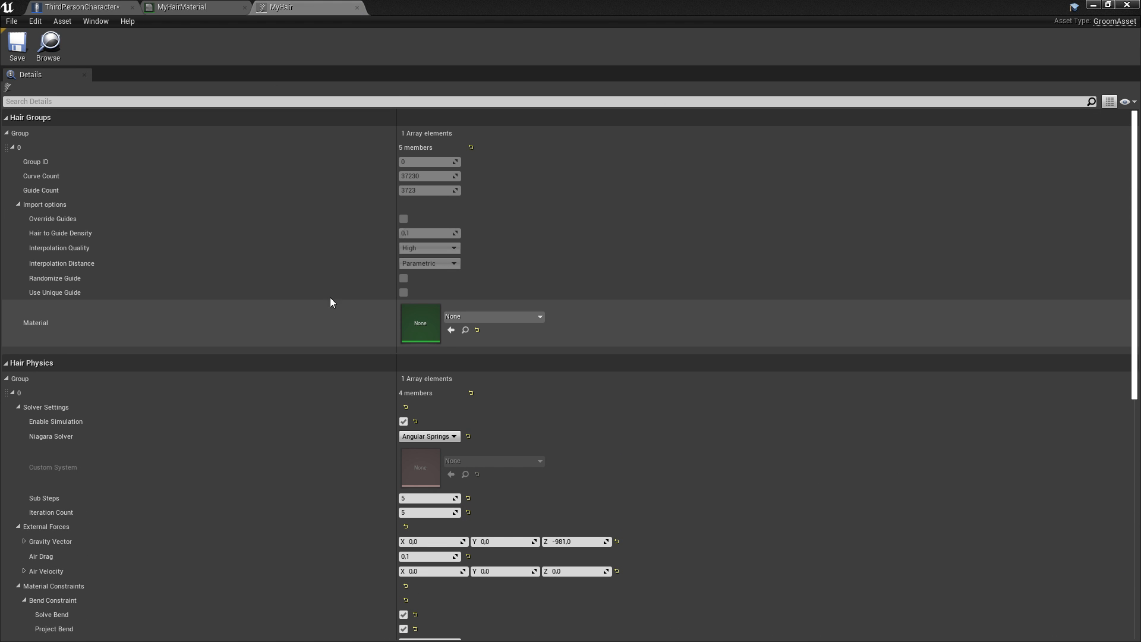
left_click(357, 7)
left_click(1094, 5)
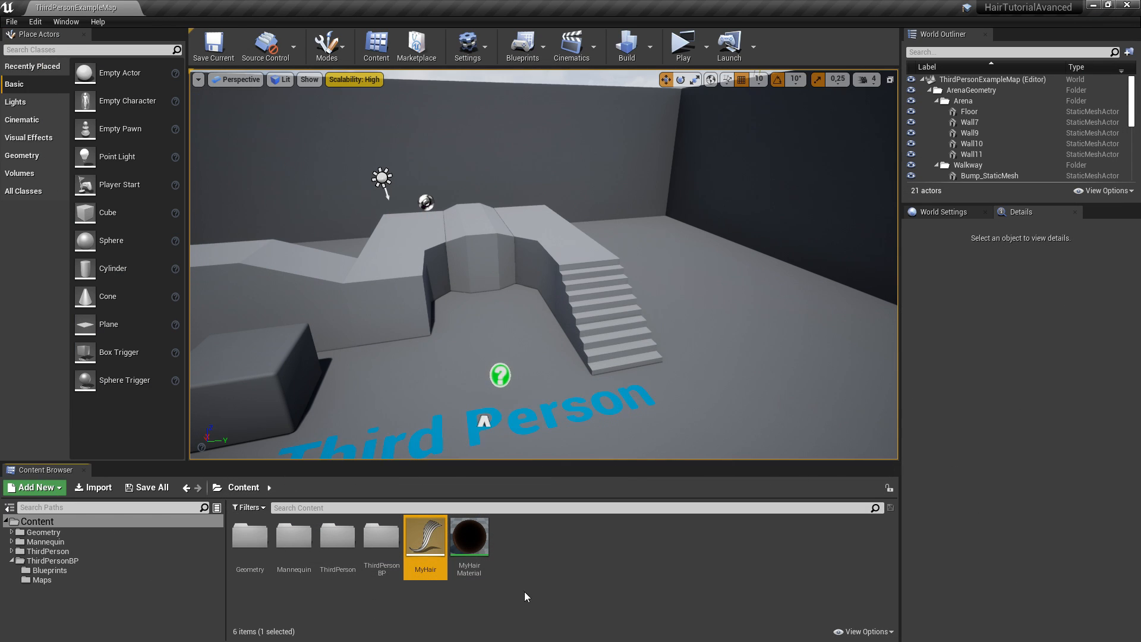
left_click(89, 570)
left_click(81, 562)
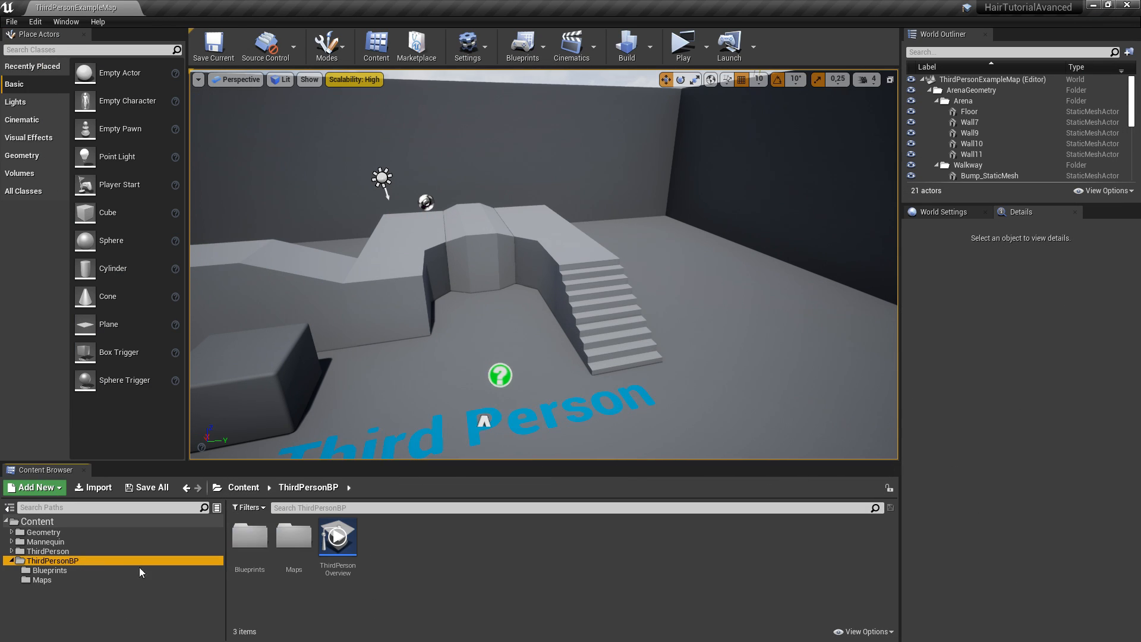
left_click(245, 550)
double_click(245, 550)
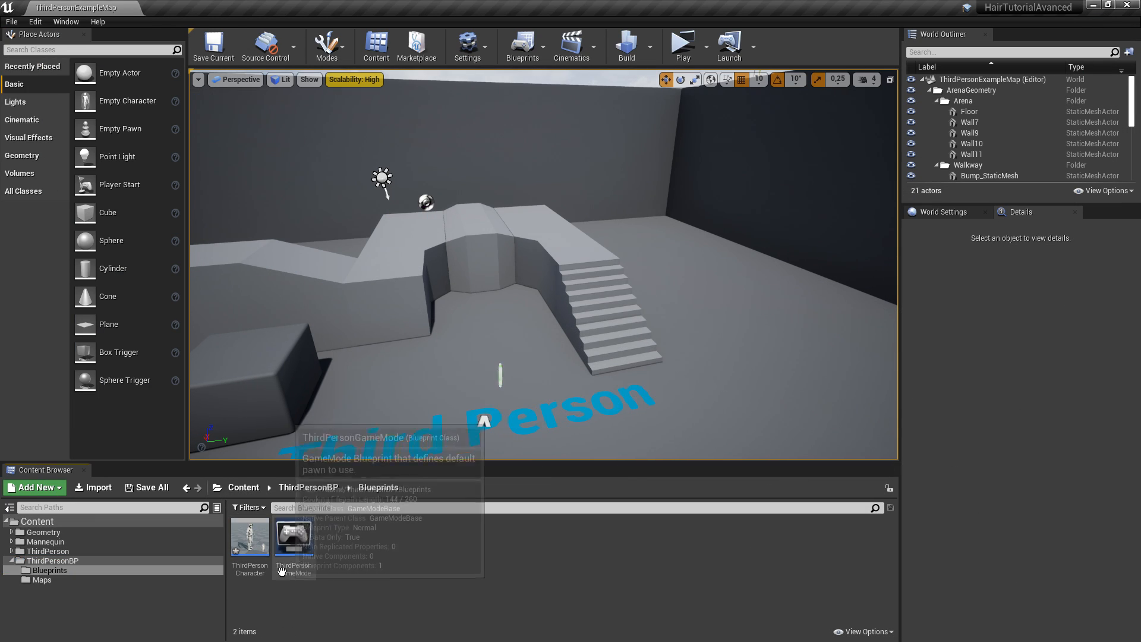
double_click(250, 538)
right_click_drag(466, 202, 541, 220)
left_click_drag(511, 237, 701, 253, "alt")
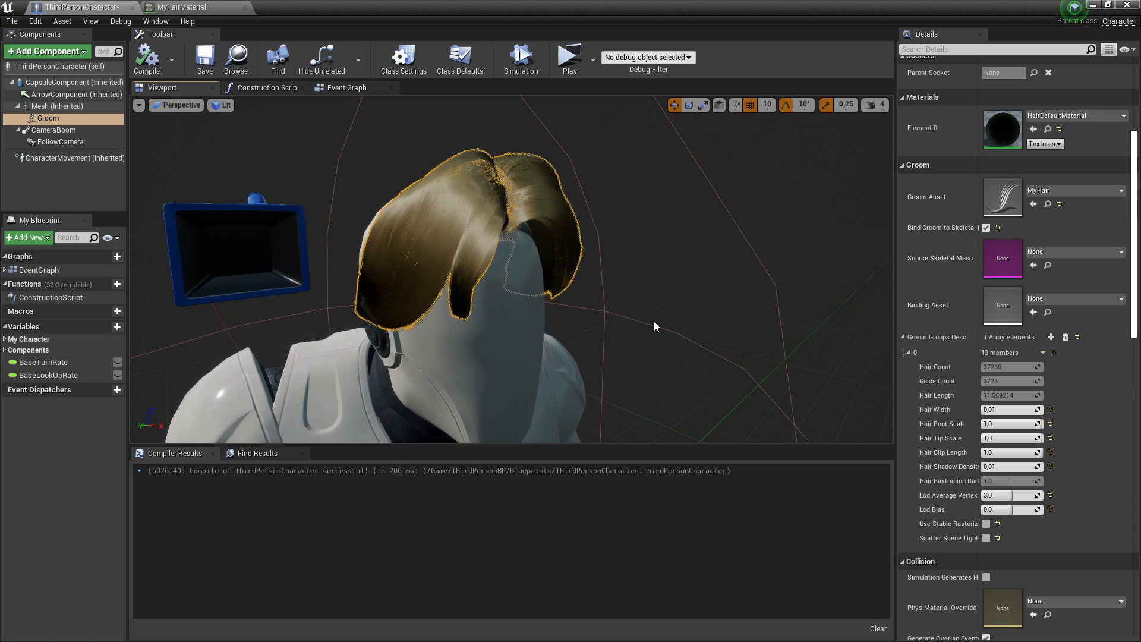
Step: Switch to MyHairMaterial and examine the hair color, noise and roughness nodes in its graph
left_click(181, 8)
scroll(470, 215, "up", 1)
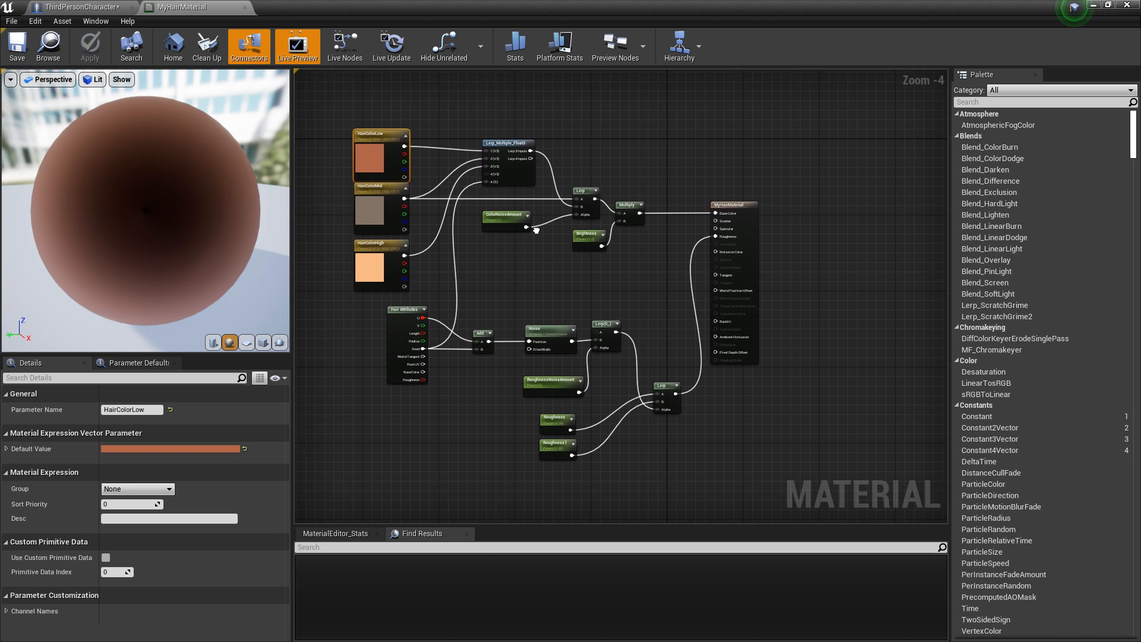
right_click_drag(589, 188, 597, 203)
scroll(645, 220, "down", 1)
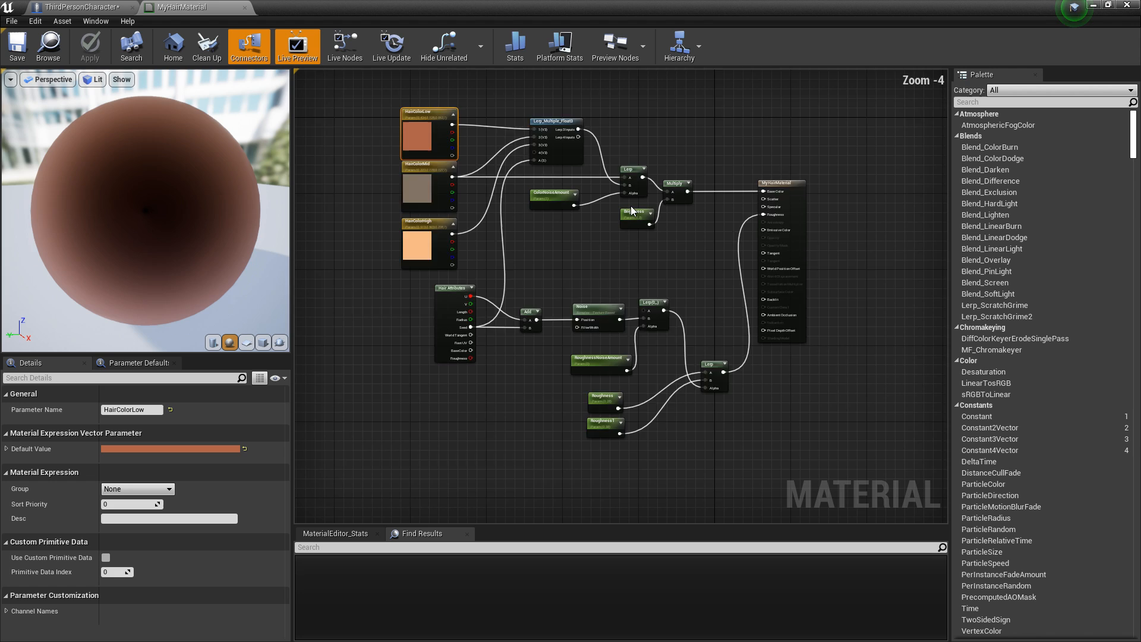
Step: Examine the Brightness and Hair Attributes nodes in the MyHairMaterial graph and how they feed Base Color and Roughness
scroll(654, 232, "up", 1)
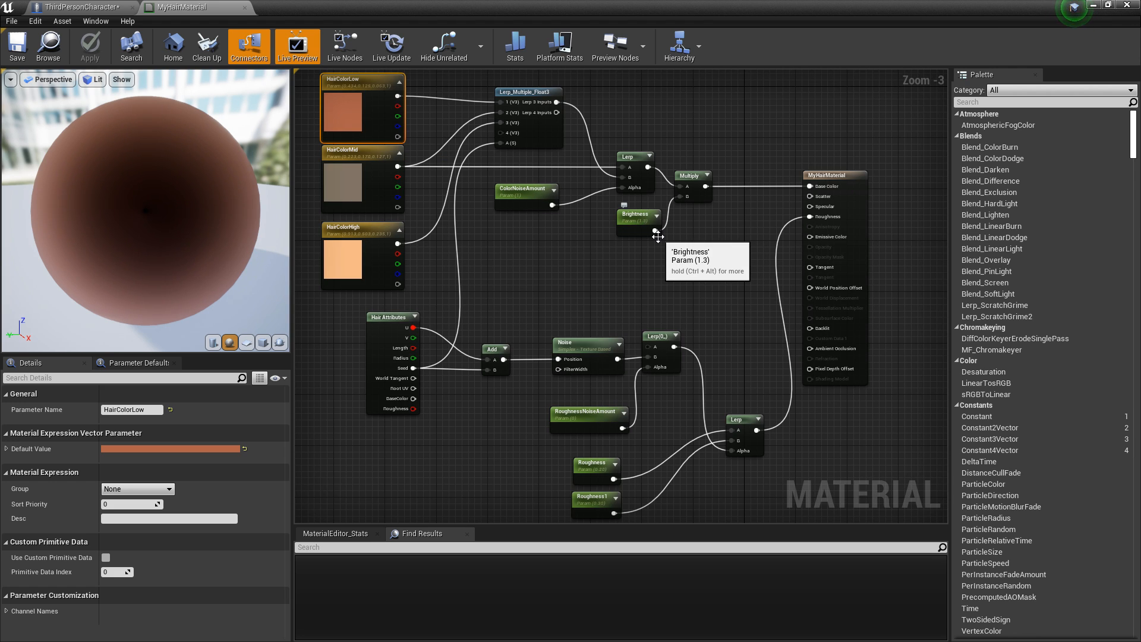
scroll(654, 261, "down", 1)
scroll(652, 267, "up", 2)
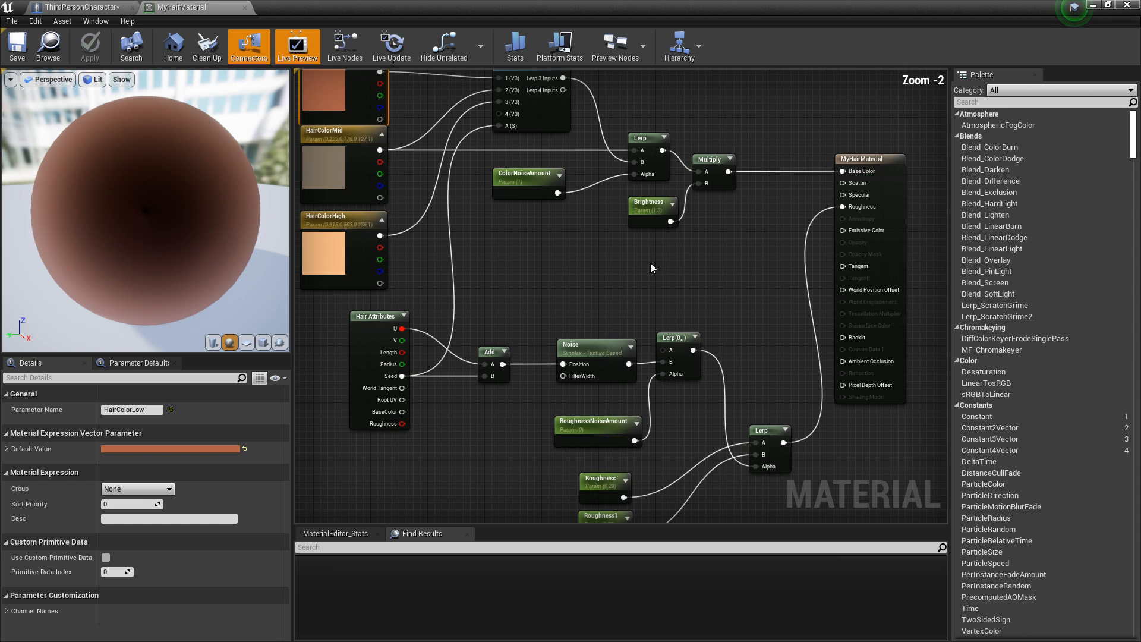
scroll(660, 262, "down", 1)
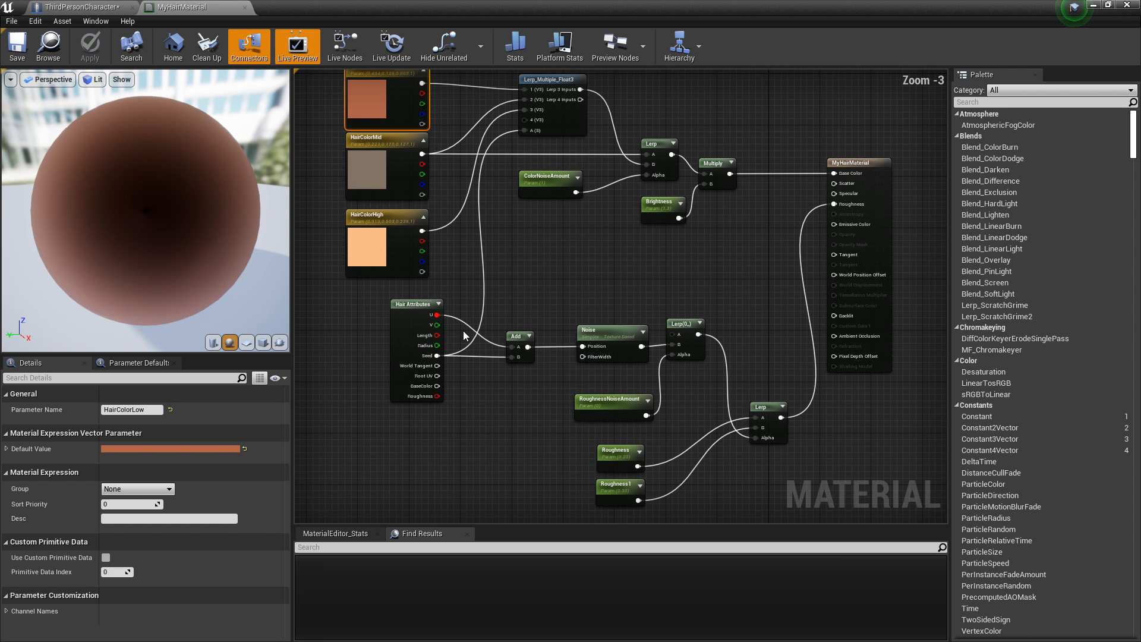
right_click_drag(537, 156, 535, 163)
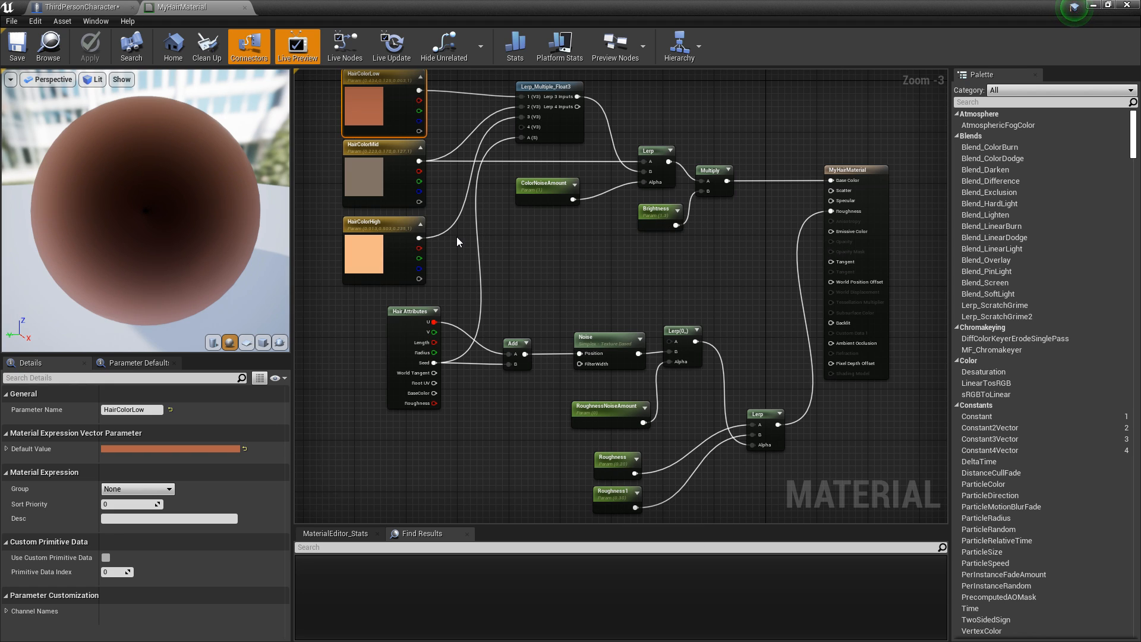
right_click_drag(454, 236, 468, 240)
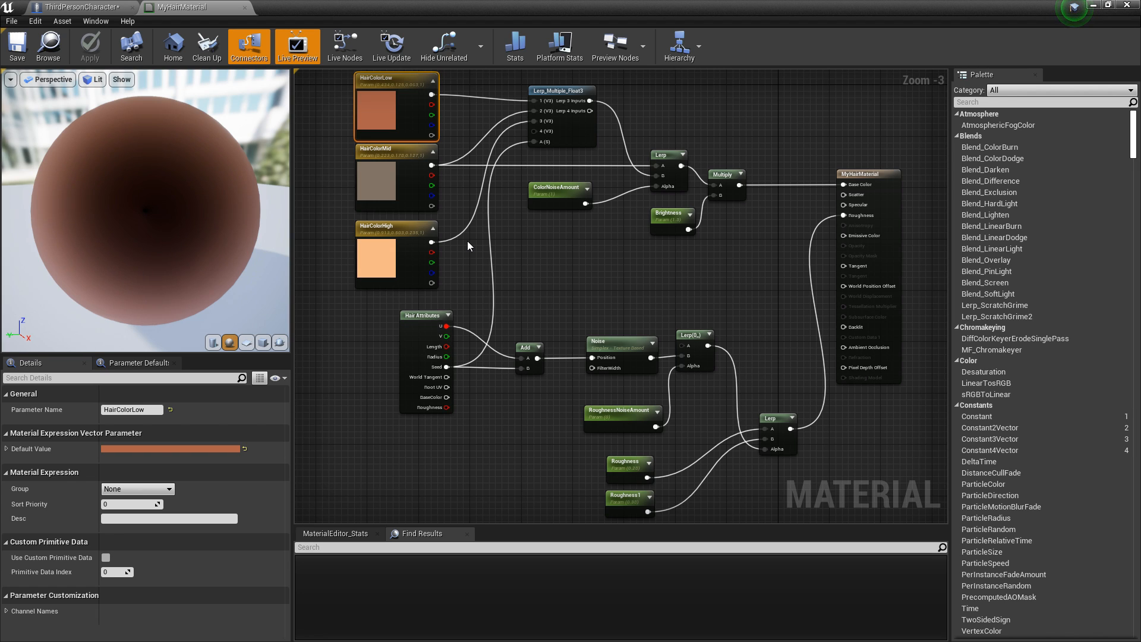
Step: Check the MyHairMaterial output node for the Hair shading model, Two Sided and Used with Hair Strands, and save the material
left_click(884, 184)
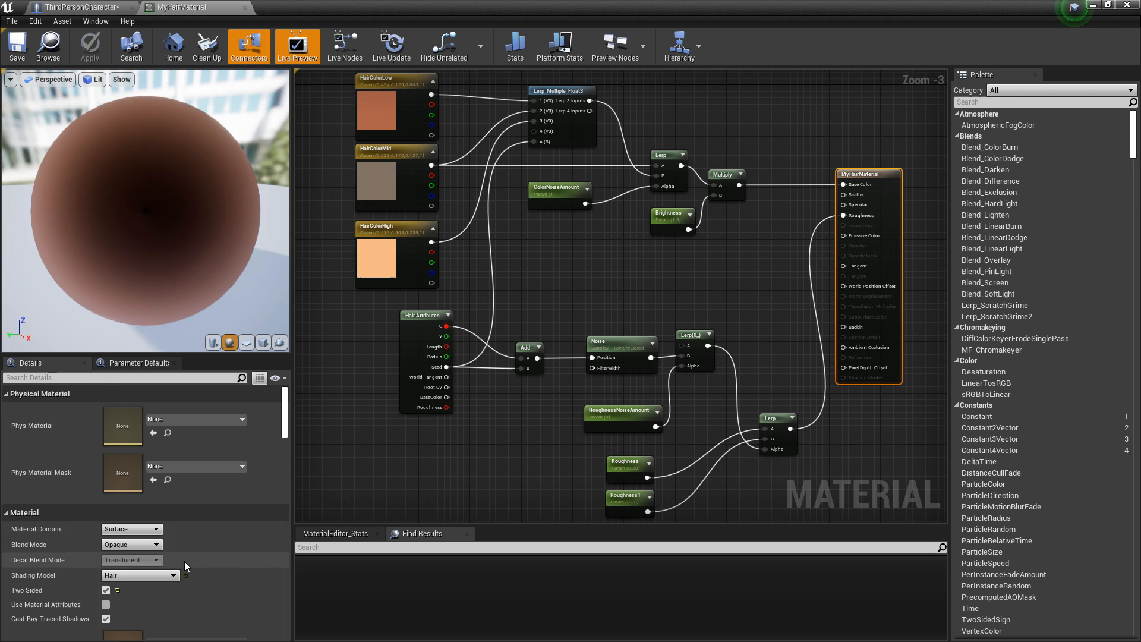
scroll(186, 553, "down", 2)
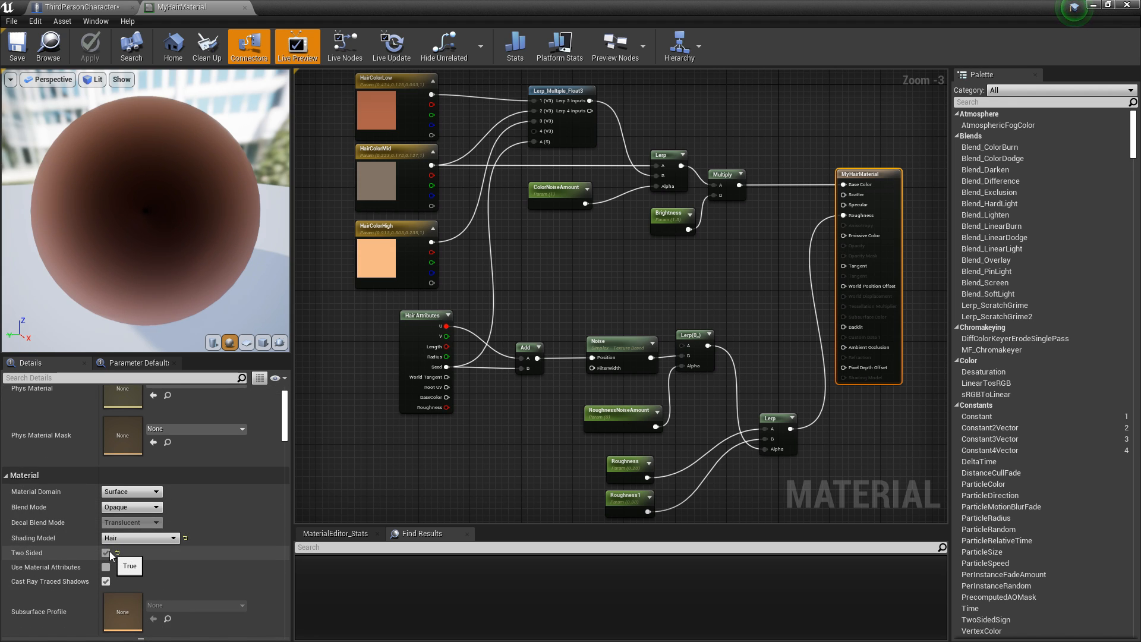
left_click_drag(284, 405, 286, 520)
left_click(106, 468)
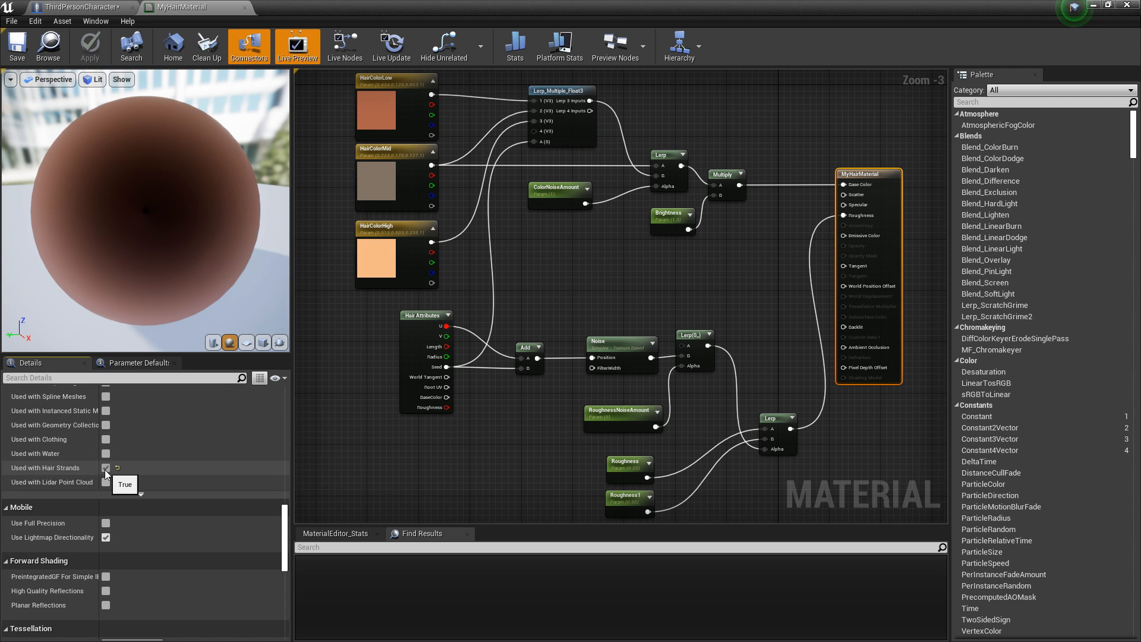
left_click(18, 47)
Step: Browse to the Content folder in the level editor, reopen MyHairMaterial to view its graph, and return to the level editor
left_click(113, 8)
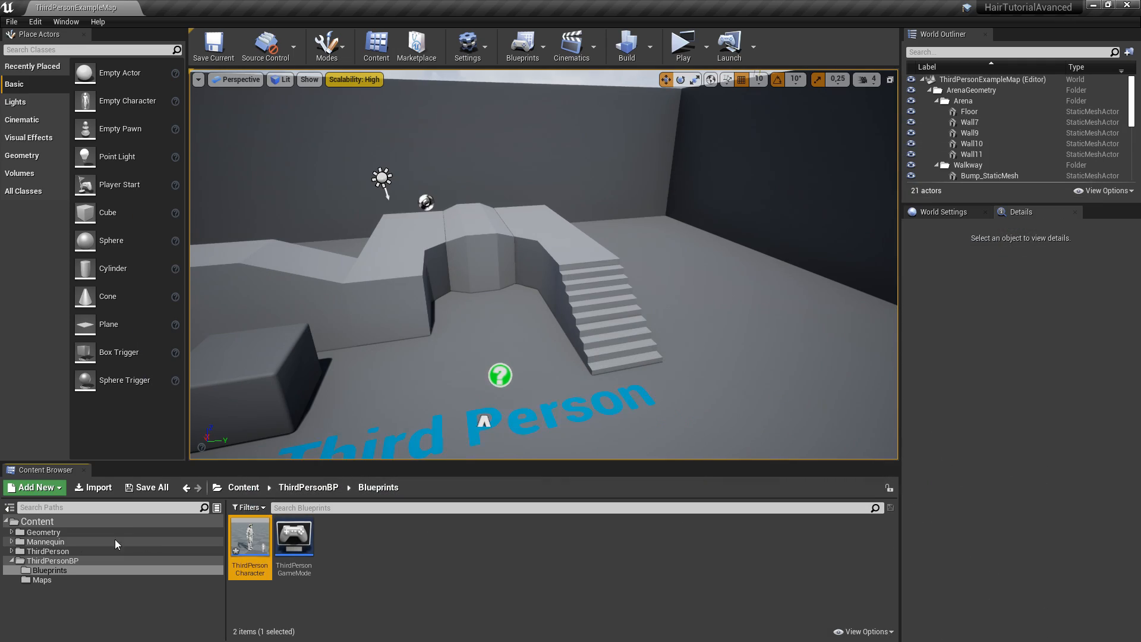
left_click(68, 531)
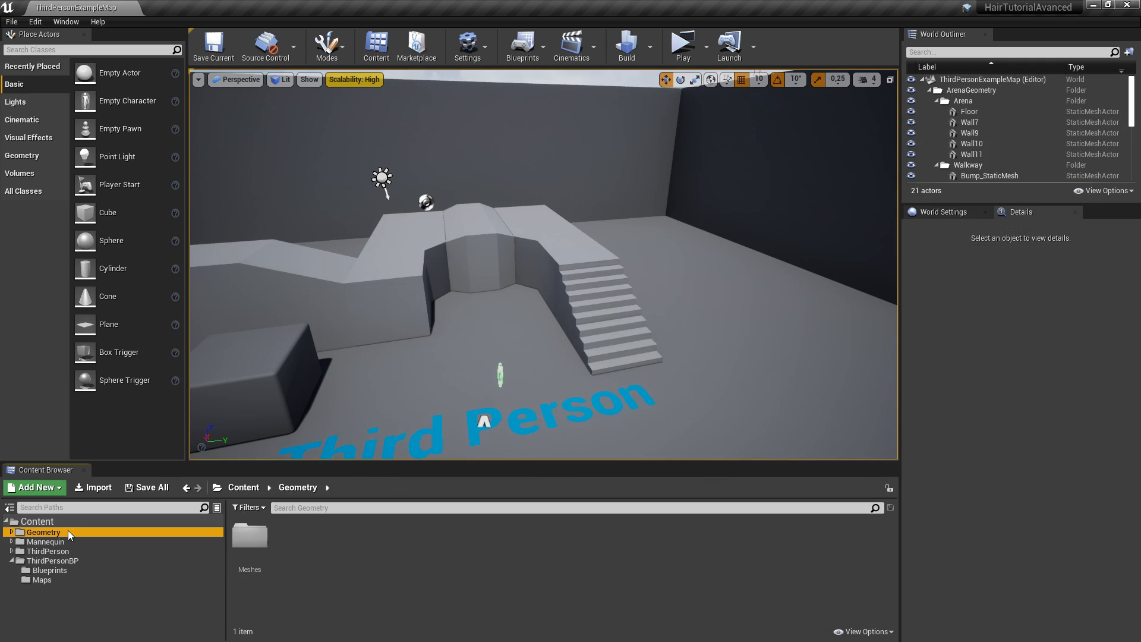
left_click(36, 521)
double_click(470, 538)
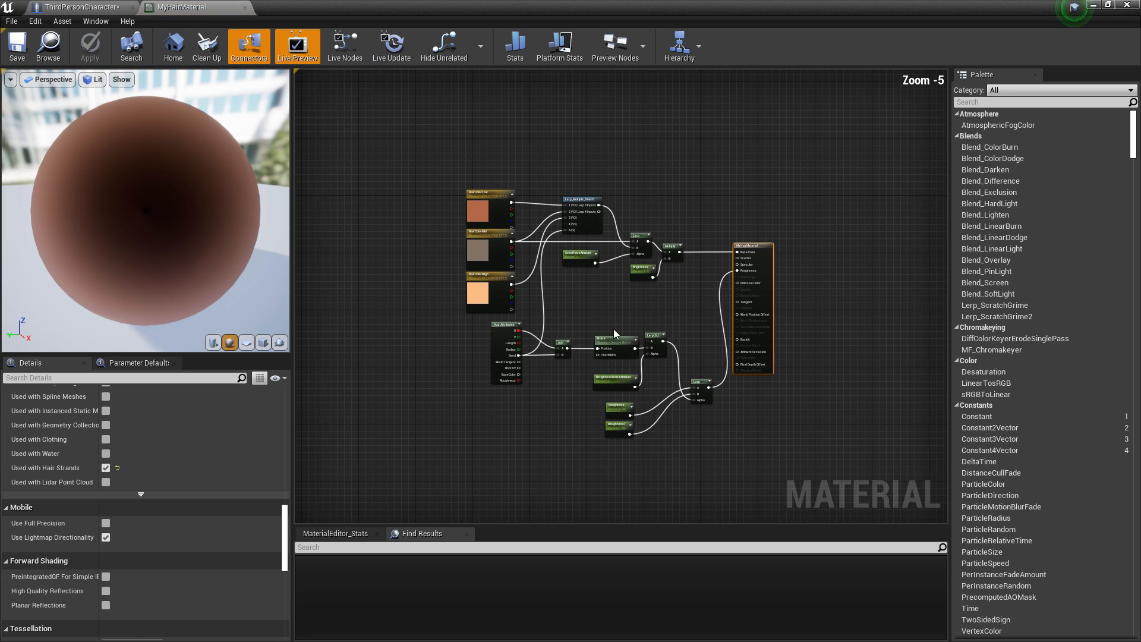
scroll(615, 333, "up", 2)
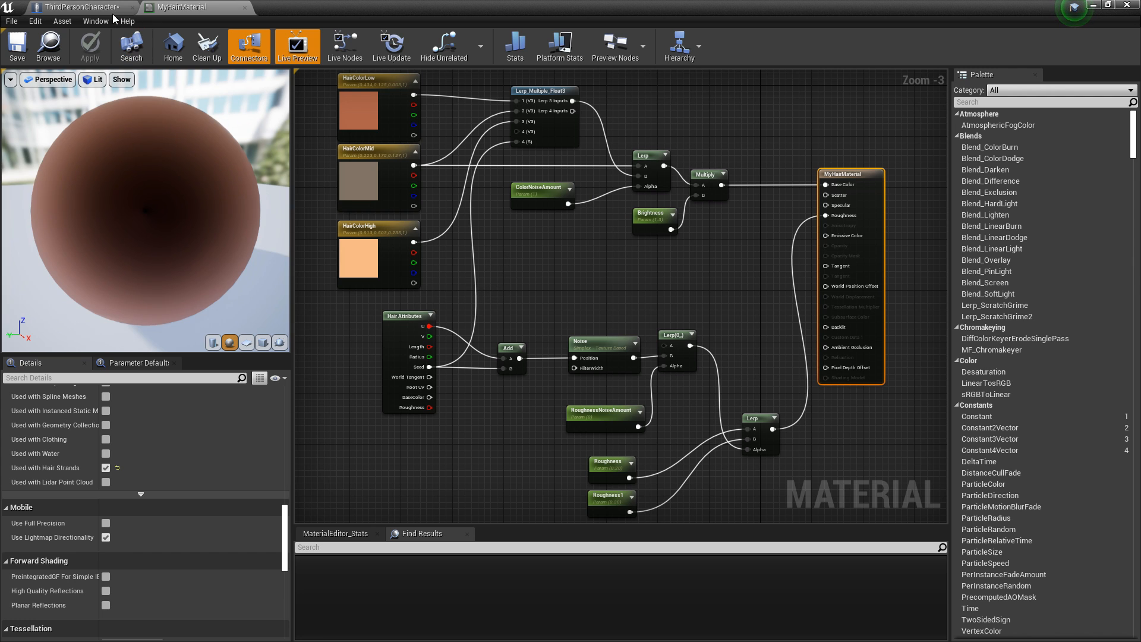
left_click(1093, 5)
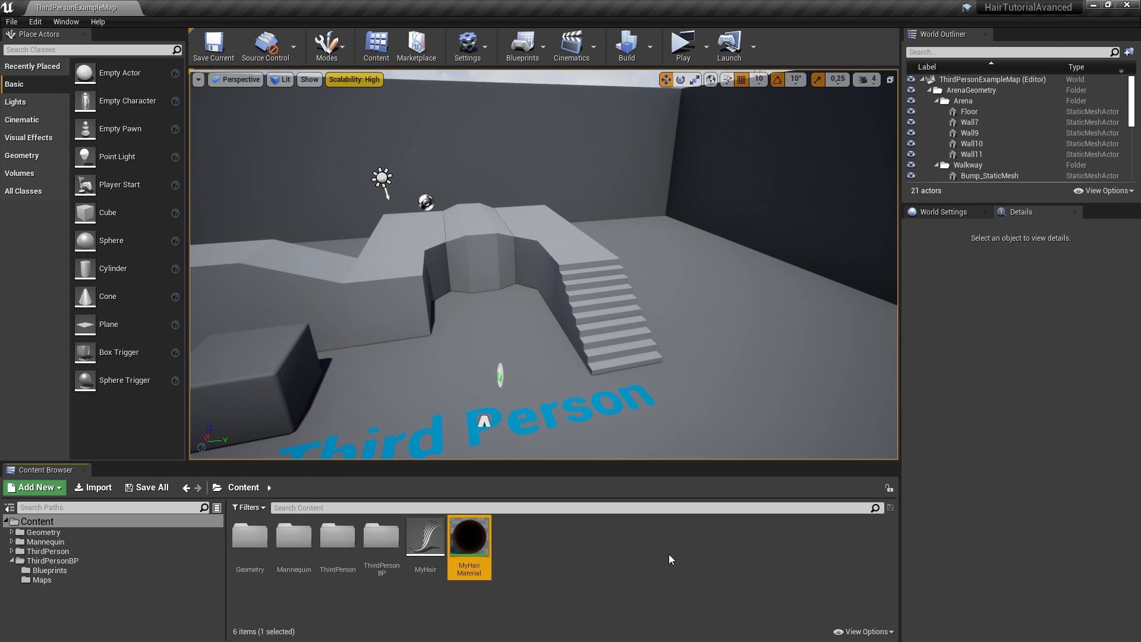
Step: Create the material instance MyHairMaterial_Inst from MyHairMaterial and save all changed content
right_click(470, 538)
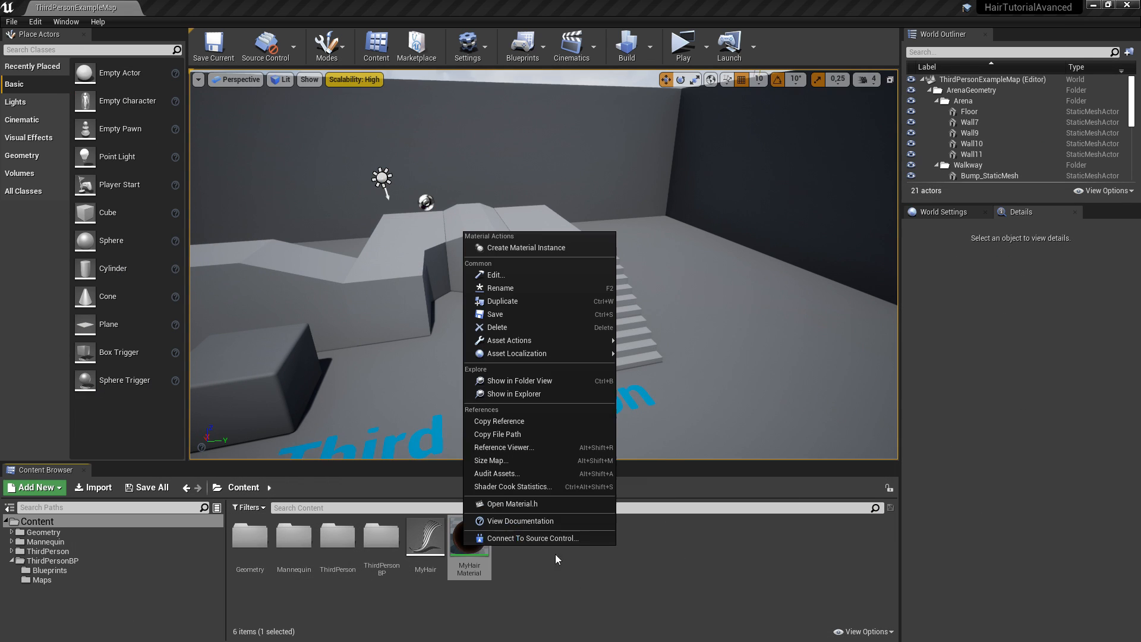
left_click(549, 248)
key("Return")
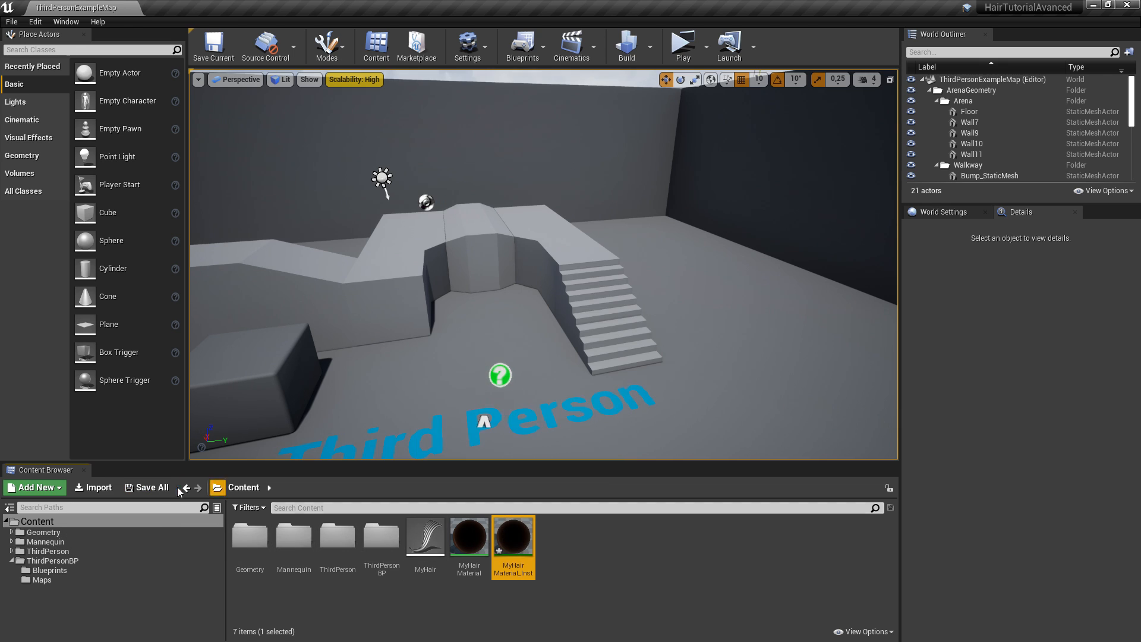
left_click(147, 488)
left_click(673, 434)
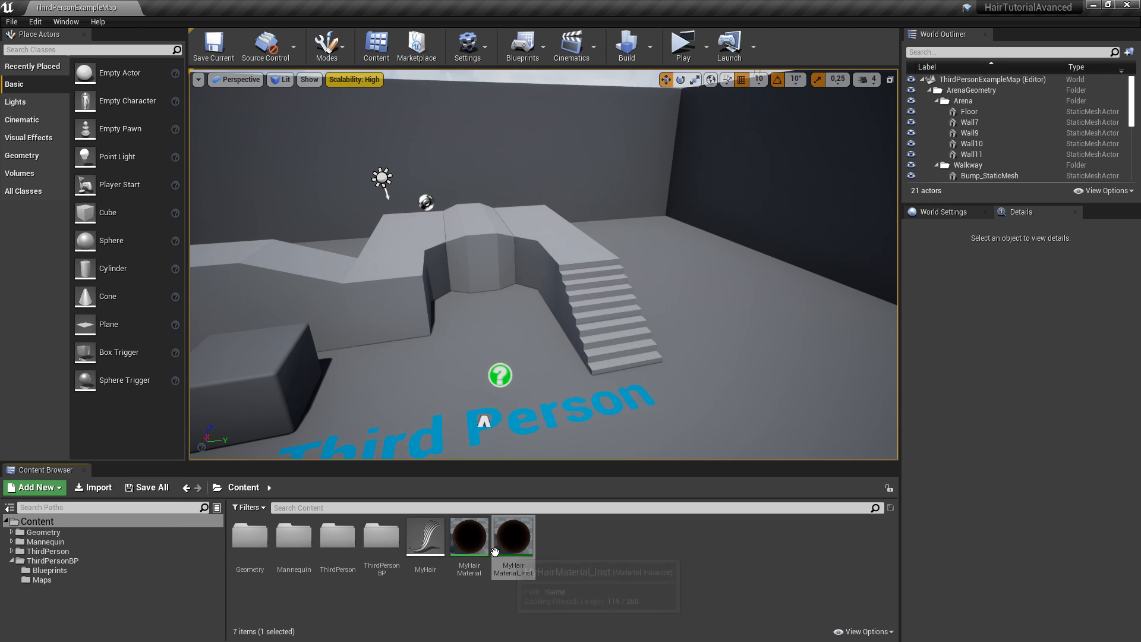
Step: Switch to the ThirdPersonCharacter blueprint and assign MyHairMaterial_Inst to Element 0 of the Groom component's materials
key("super")
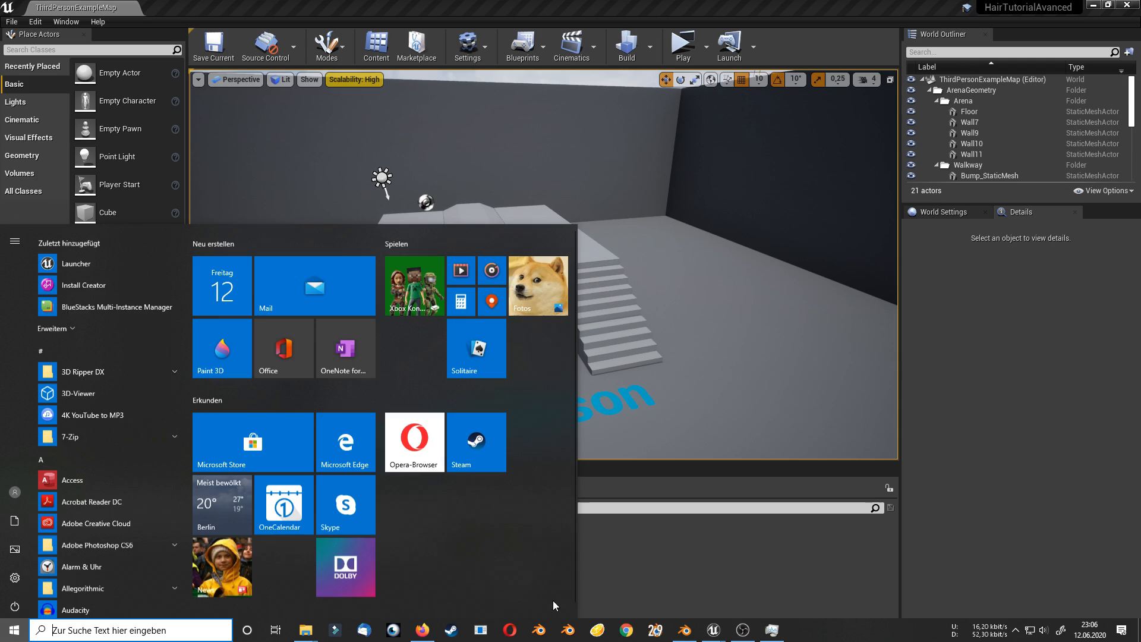
left_click(687, 575)
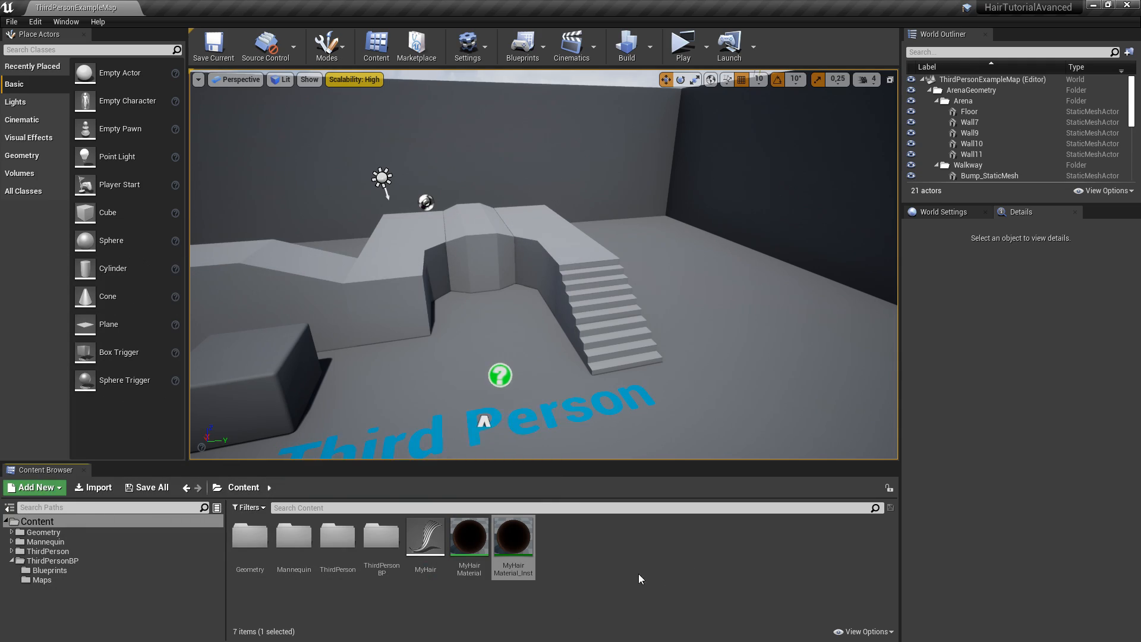
key("super")
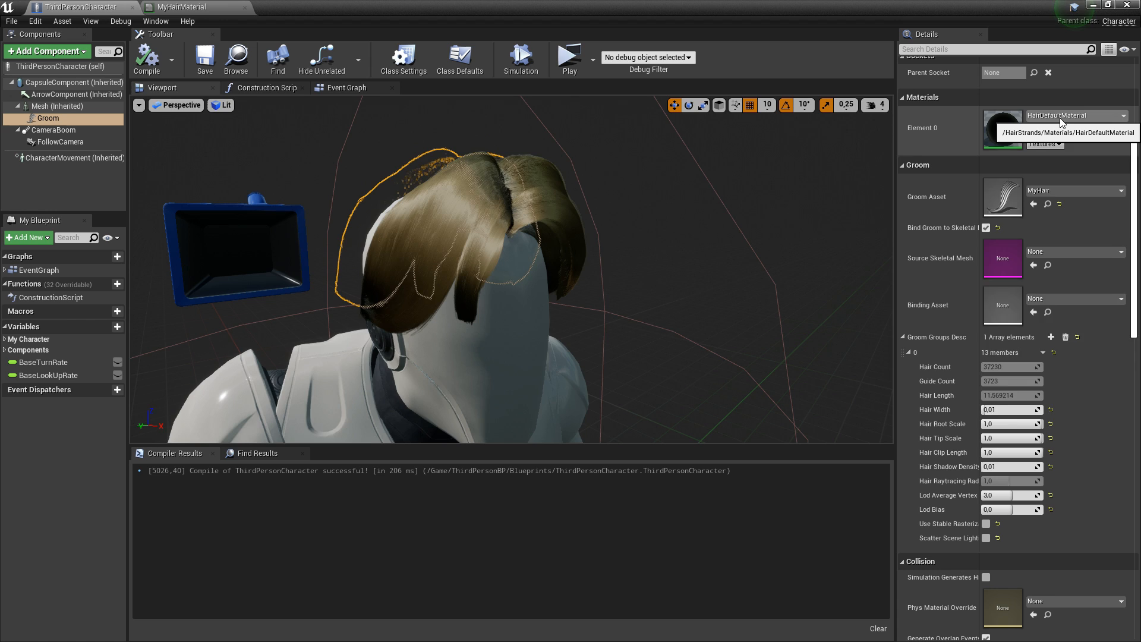
left_click(1061, 116)
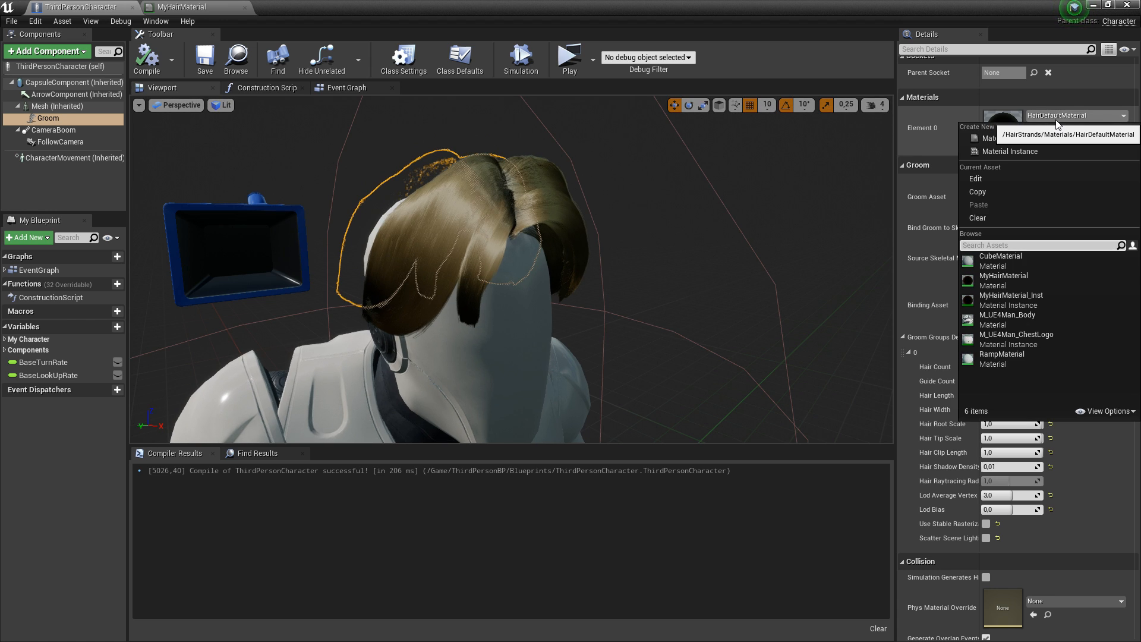
left_click(1047, 297)
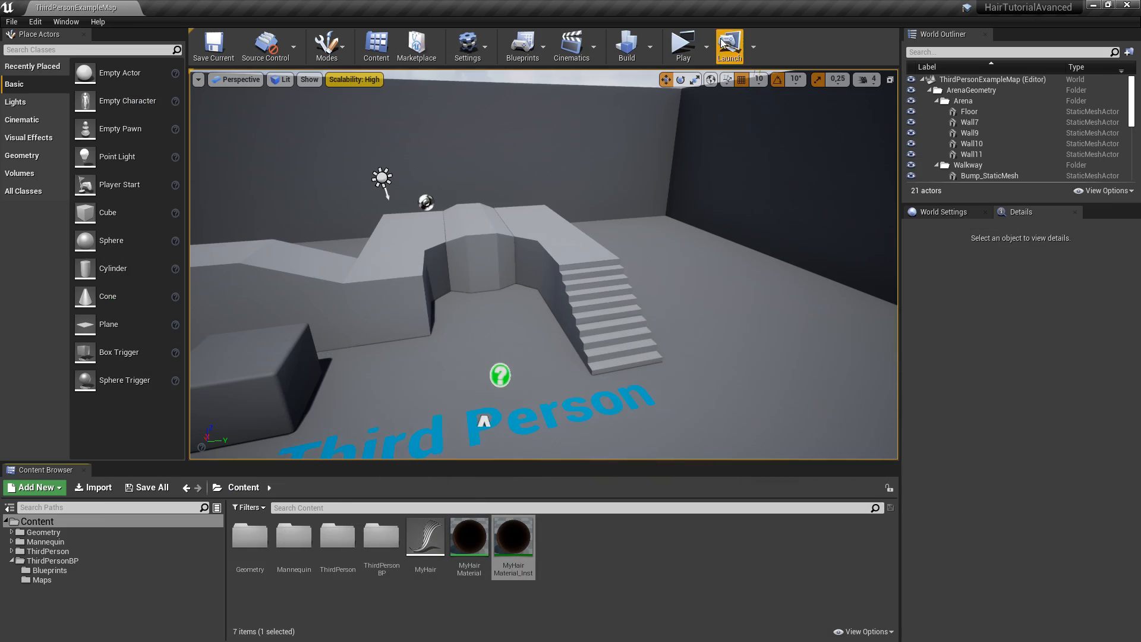
Step: Play the level, move the character around to view the hair material in motion, and stop the preview
left_click(683, 44)
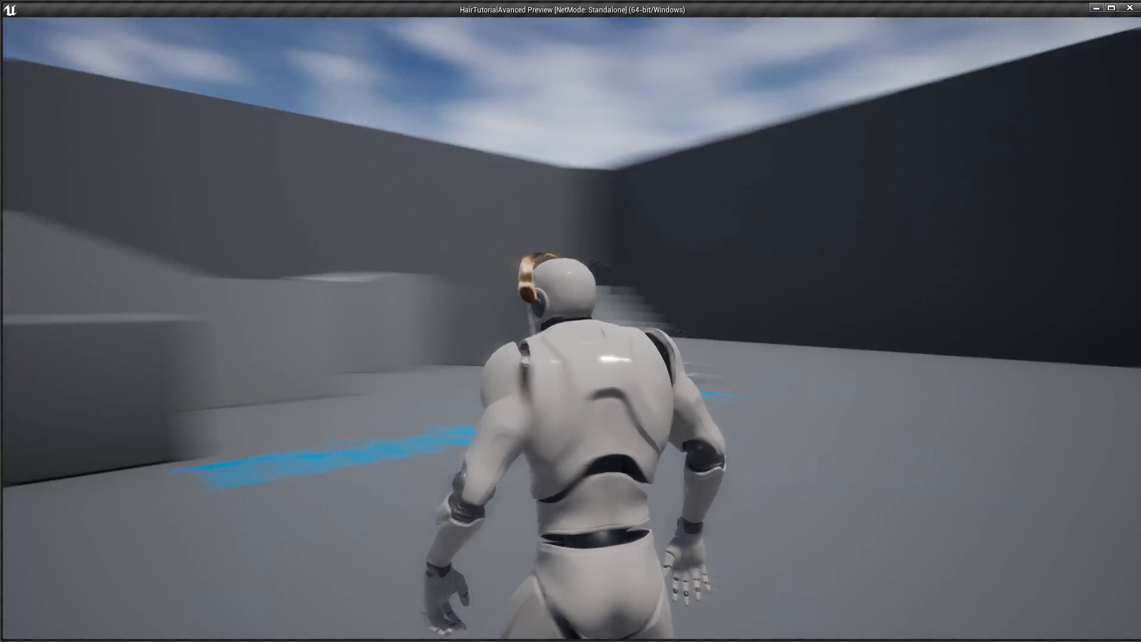
key("s")
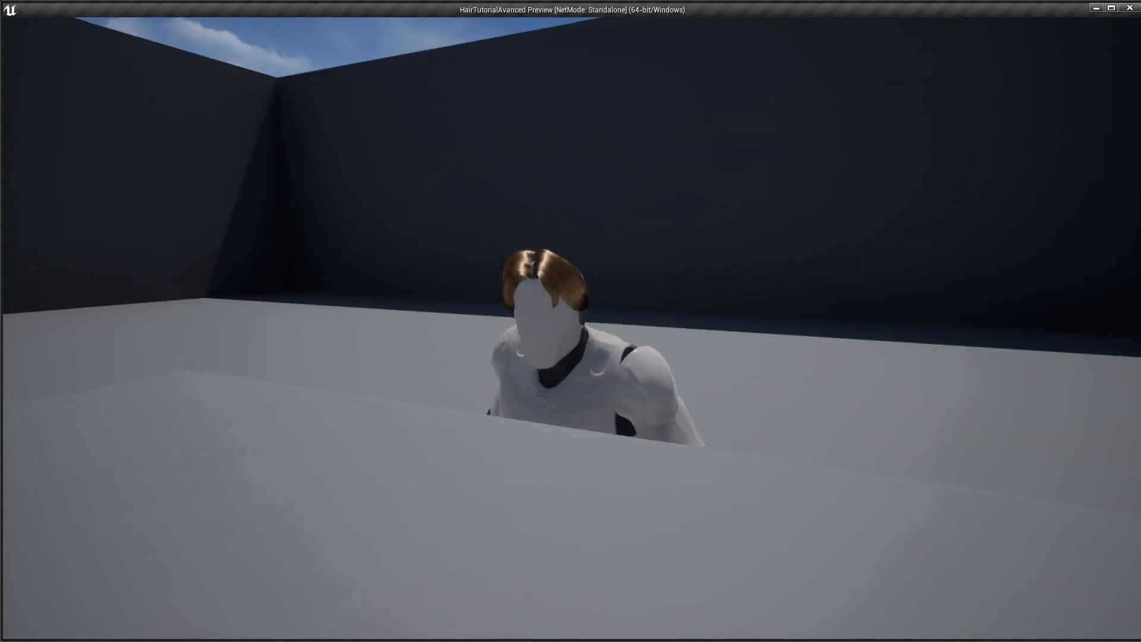
key("d")
key("Escape")
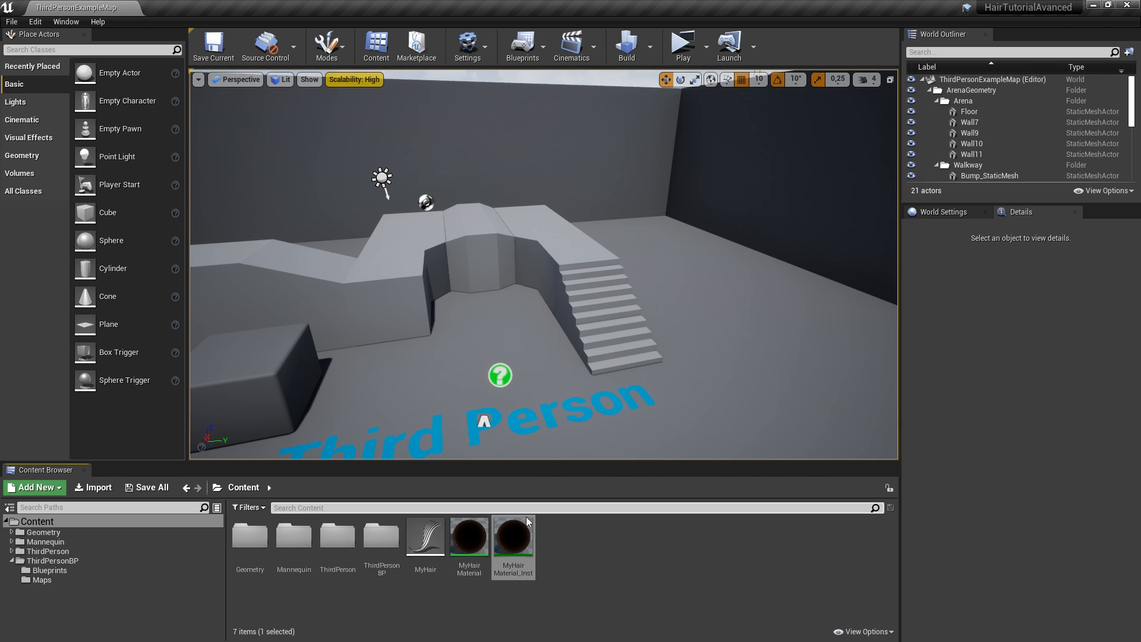
Step: Place the ThirdPersonCharacter blueprint from ThirdPersonBP/Blueprints into the level and bring its head into close view
left_click(52, 560)
left_click(50, 570)
left_click(250, 538)
left_click_drag(250, 538, 549, 424)
right_click_drag(603, 416, 728, 315)
Step: Open MyHairMaterial_Inst from the Content folder and arrange its editor so the parameters and the character's hair are both visible
left_click(37, 521)
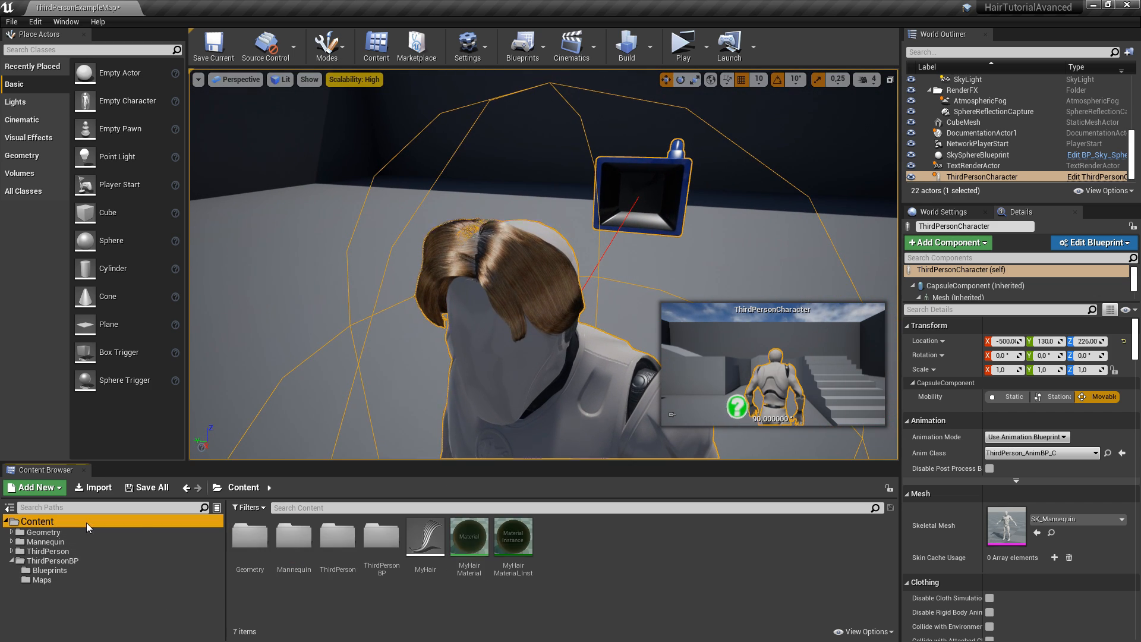
double_click(514, 538)
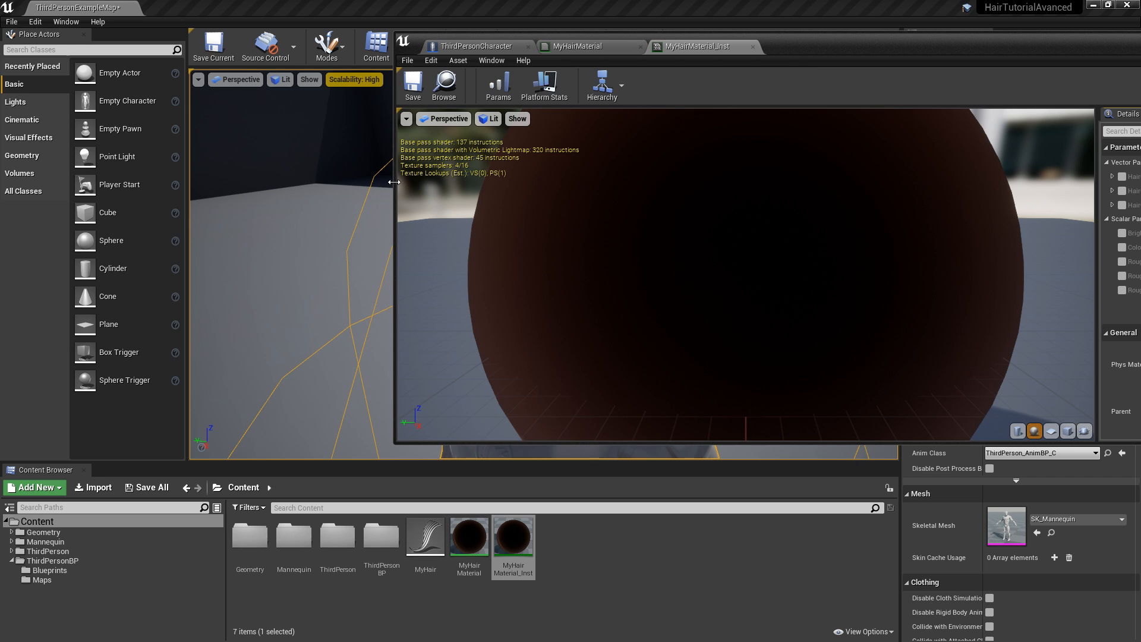
left_click_drag(586, 40, 861, 10)
left_click_drag(1015, 268, 790, 267)
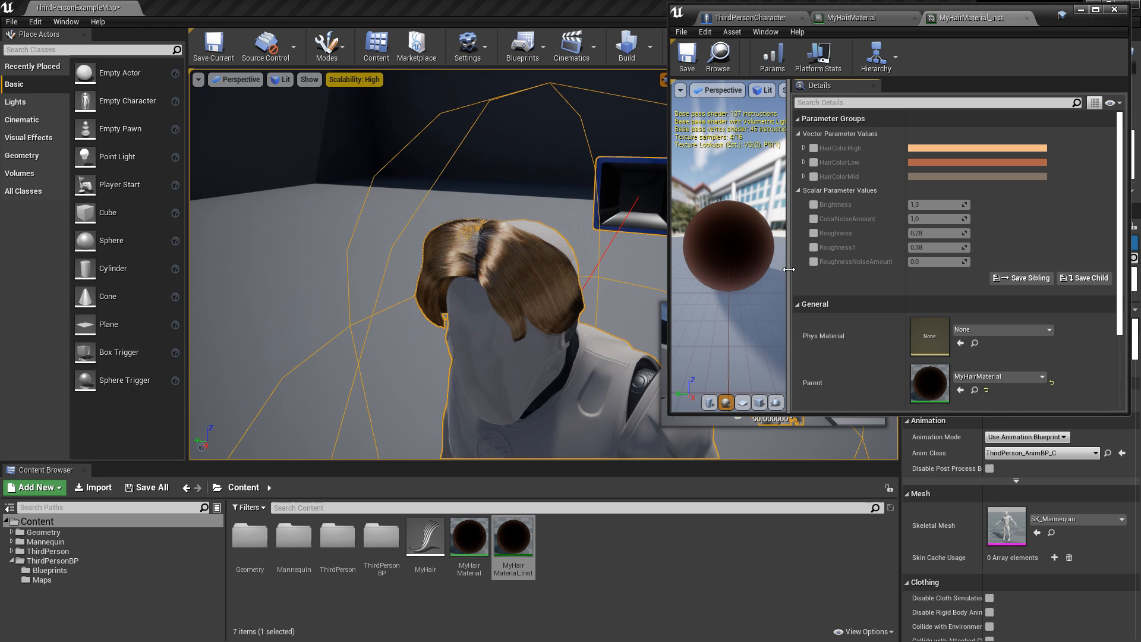
Step: Enable the HairColorHigh, HairColorLow and HairColorMid parameter overrides in MyHairMaterial_Inst
left_click(813, 148)
left_click(814, 162)
left_click(814, 177)
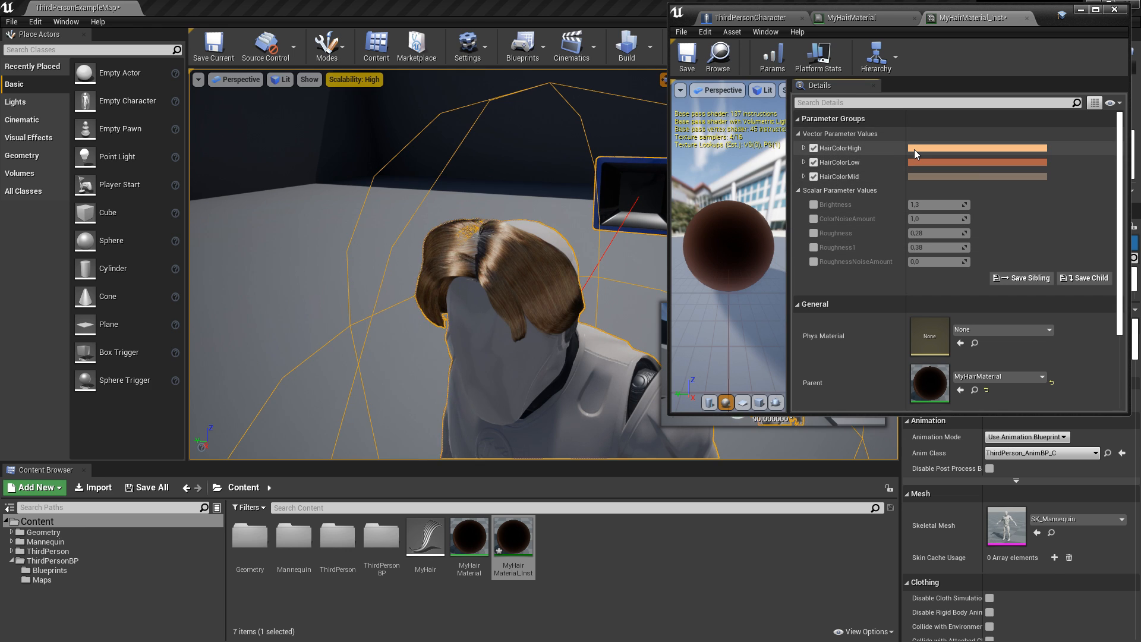
Step: Try a pink shade for HairColorHigh on the character's hair and cancel the color change
left_click(977, 148)
mouse_move(732, 212)
left_mouse_down()
mouse_move(697, 203)
mouse_move(733, 220)
mouse_move(724, 240)
mouse_move(745, 243)
mouse_move(751, 226)
left_mouse_up()
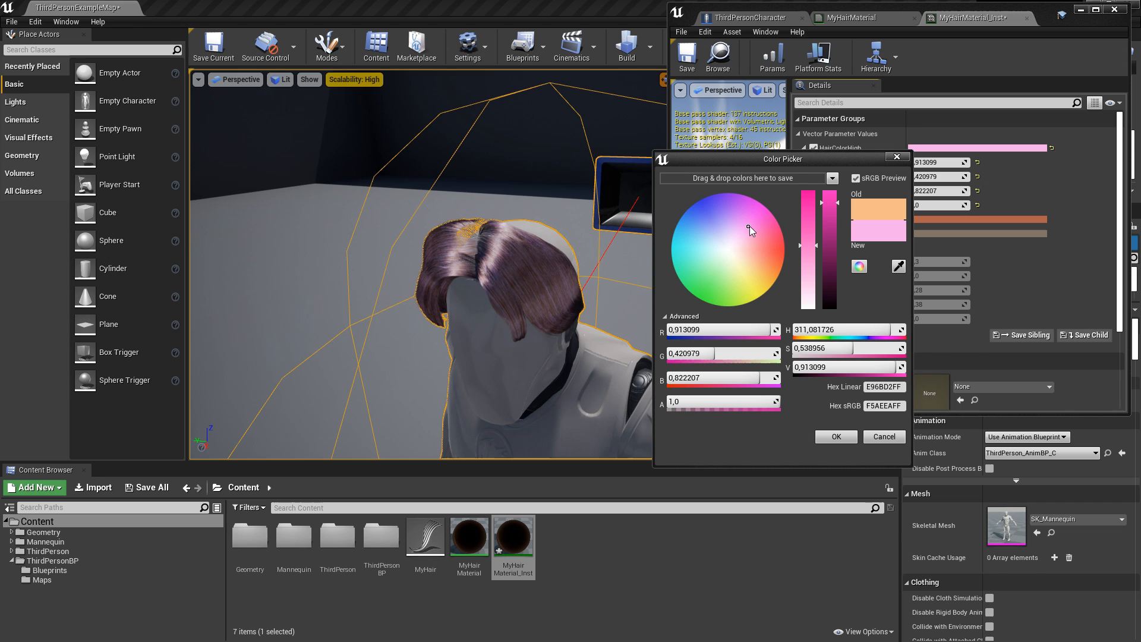
left_click(886, 437)
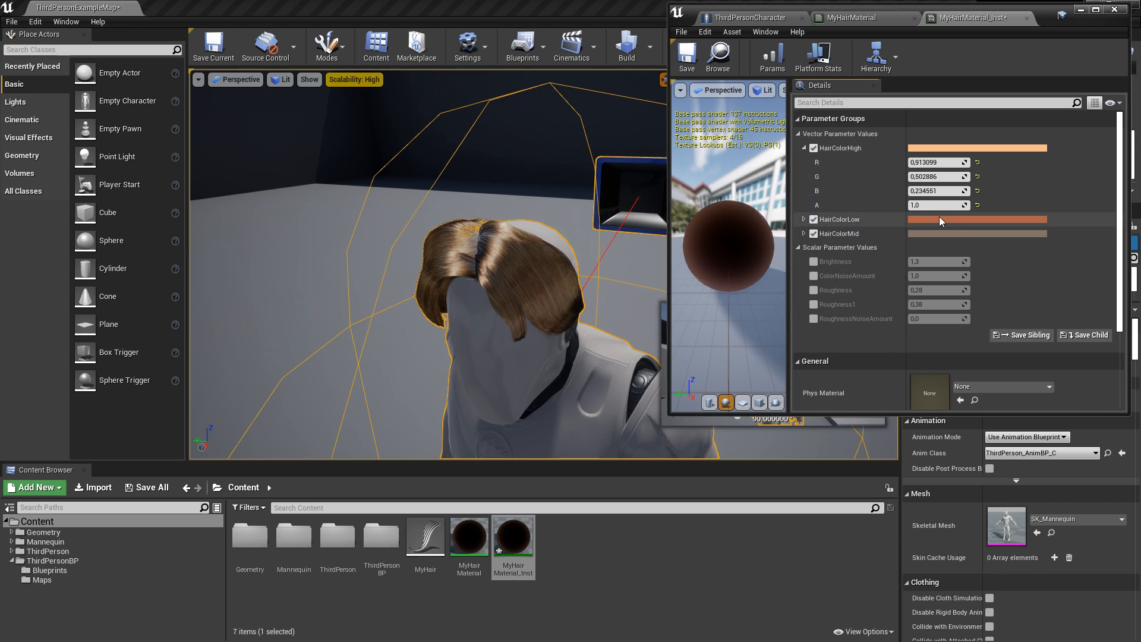
Step: Enable the Brightness override in MyHairMaterial_Inst, set it to 2.1325, and view the hair up close
left_click(814, 262)
mouse_move(933, 261)
left_mouse_down()
mouse_move(967, 262)
mouse_move(930, 261)
left_mouse_up()
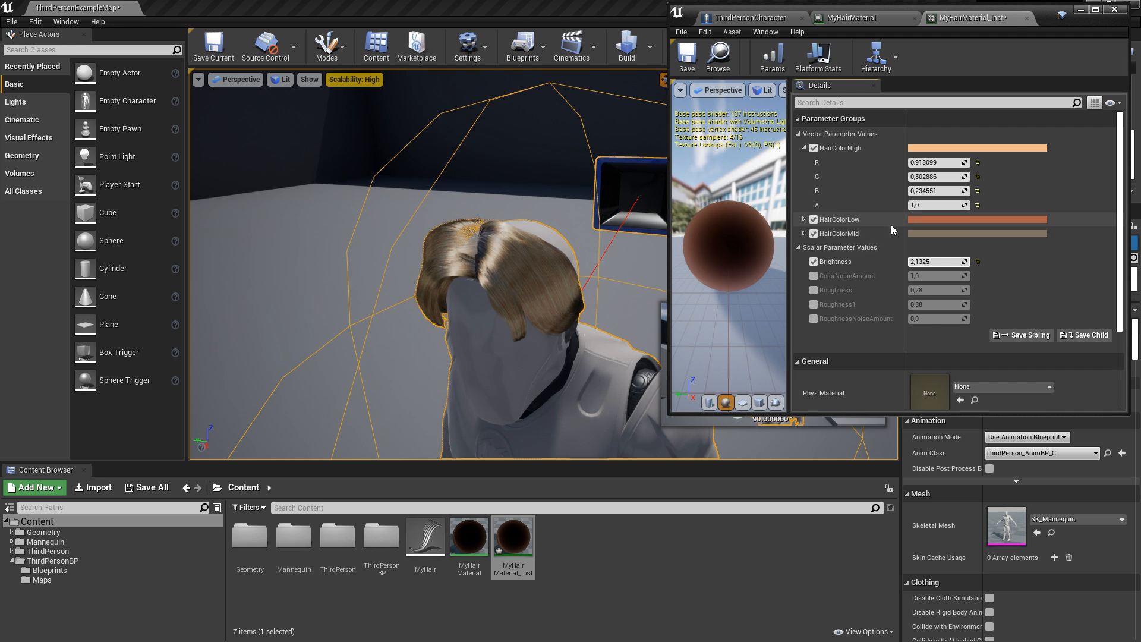
scroll(530, 243, "up", 5)
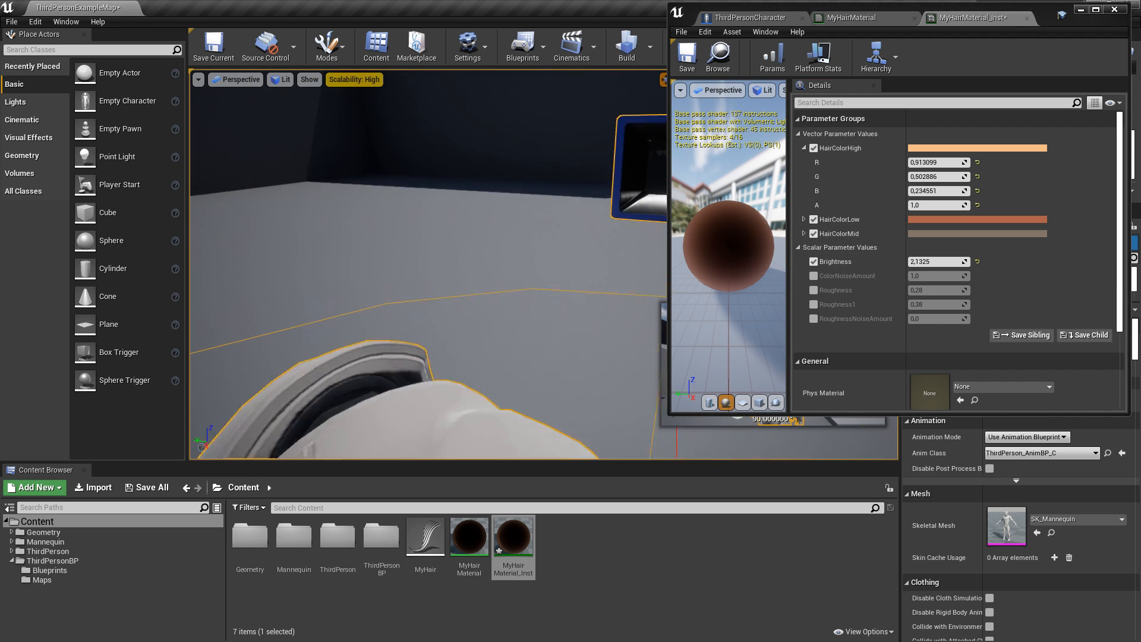
scroll(529, 243, "down", 4)
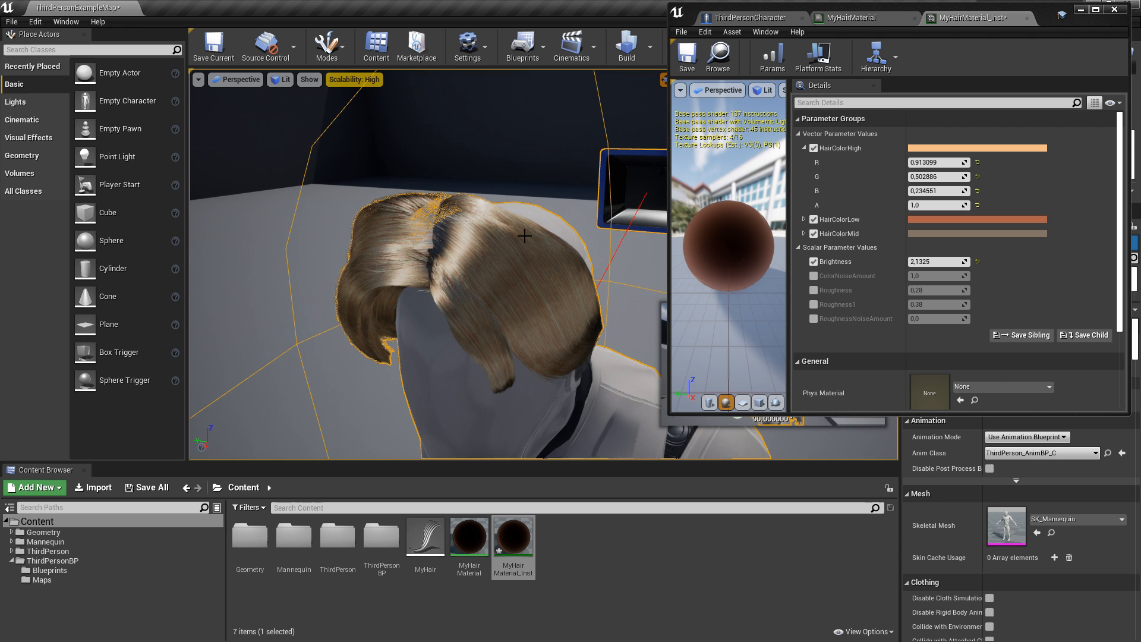